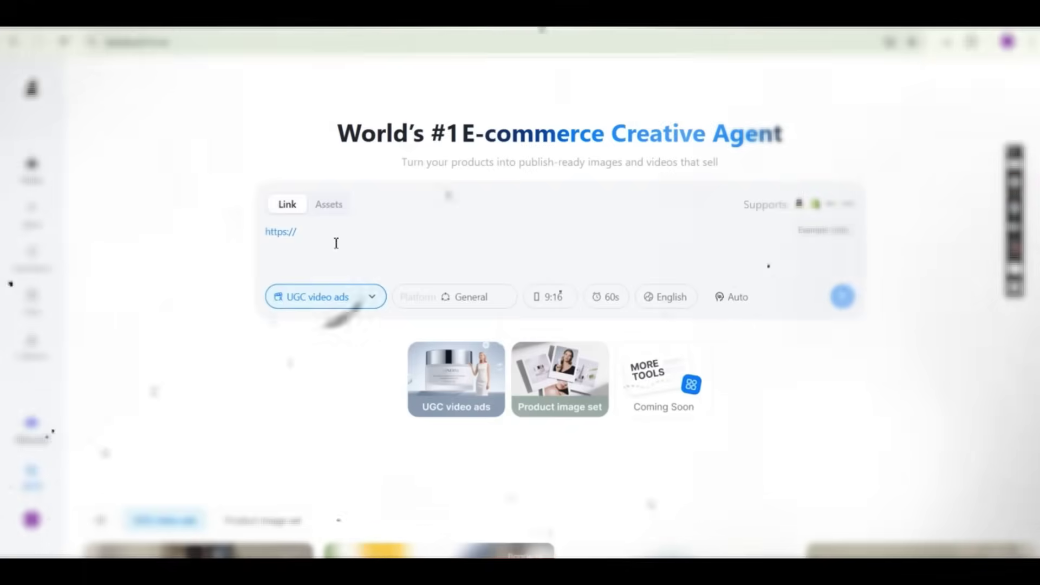
# Paste the bandy.ai/home address to load the E-commerce Creative Agent start page
pyautogui.hotkey('ctrl', 'v')
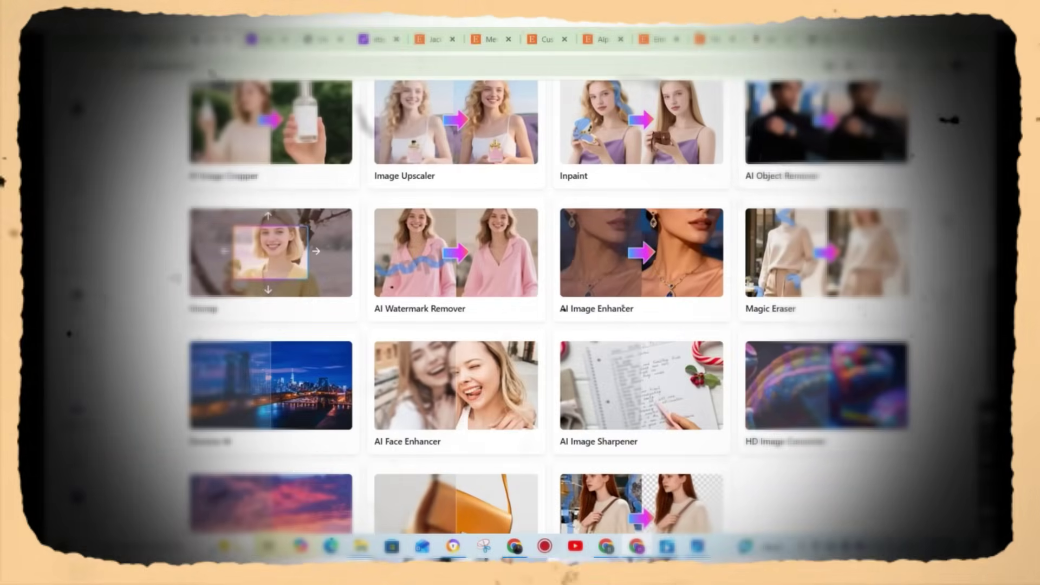
pyautogui.scroll(-1, 542, 298)
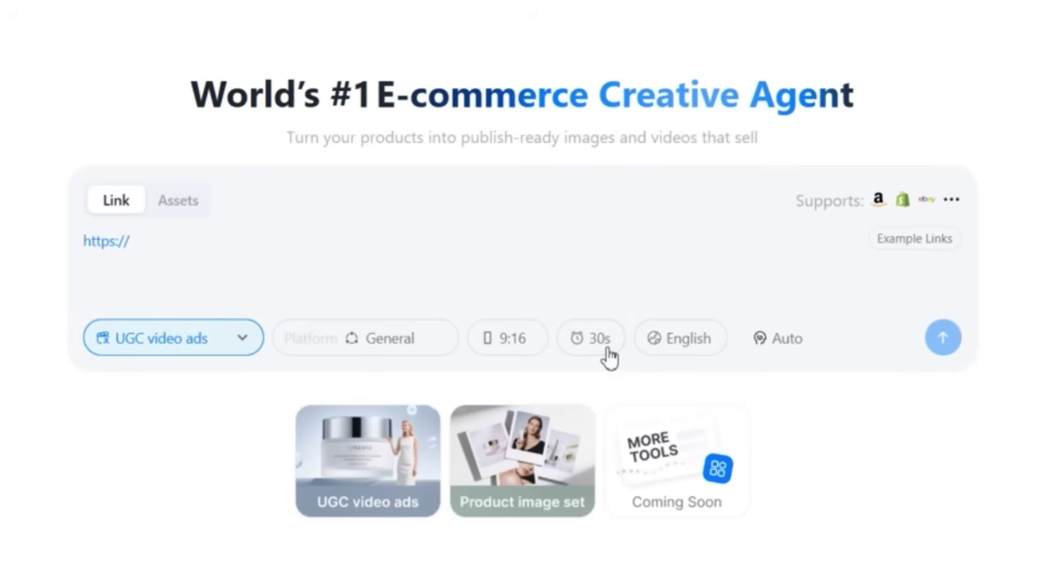
# Choose a 60s video duration and keep UGC video ads as the creative type
pyautogui.click(608, 351)
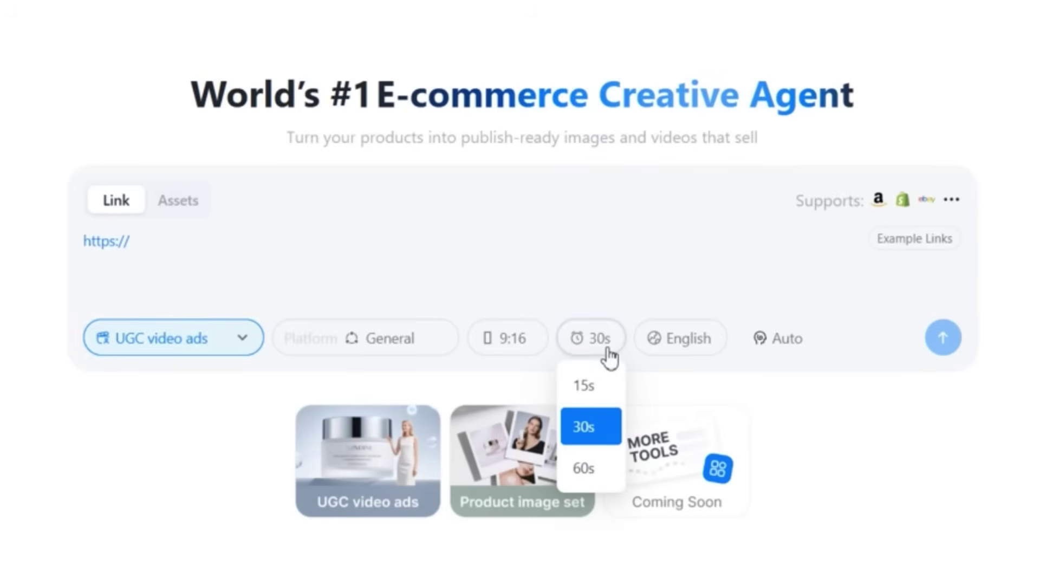
pyautogui.click(607, 473)
pyautogui.click(248, 342)
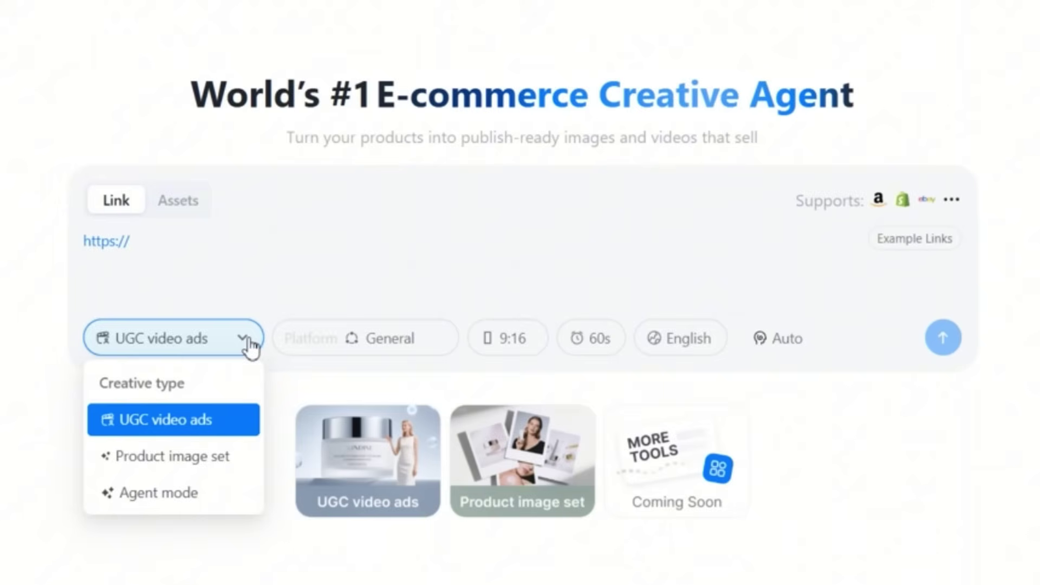
pyautogui.click(222, 279)
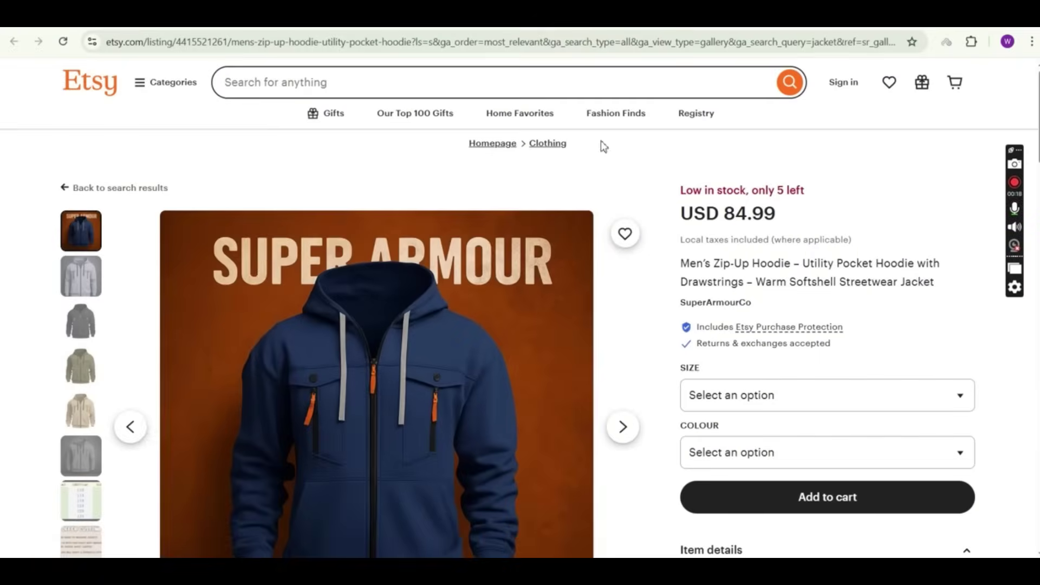
# View the Etsy hoodie's grey photo, copy the listing URL, and return to Bandy.ai
pyautogui.scroll(-3, 600, 141)
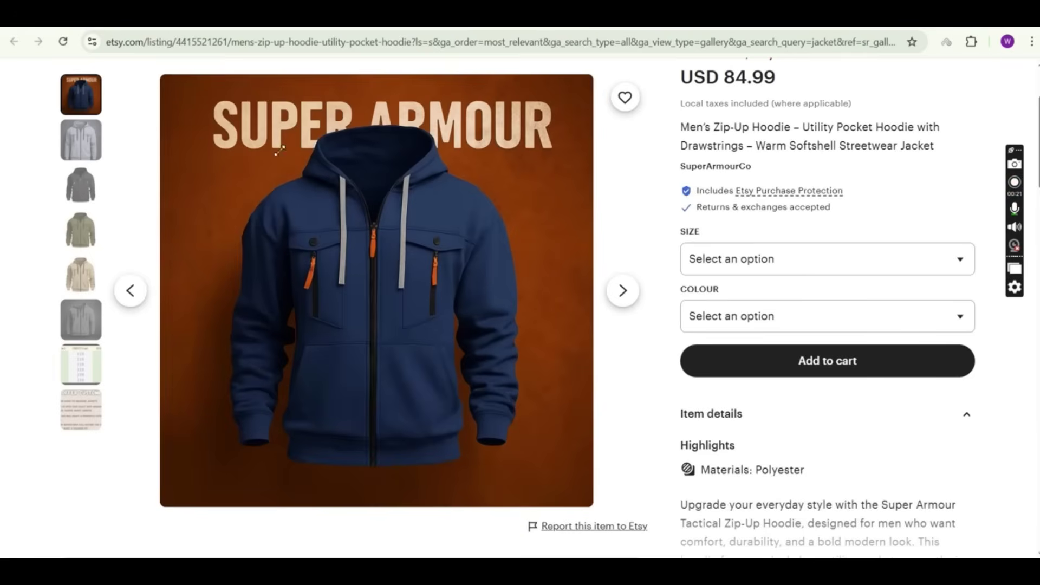
pyautogui.click(76, 145)
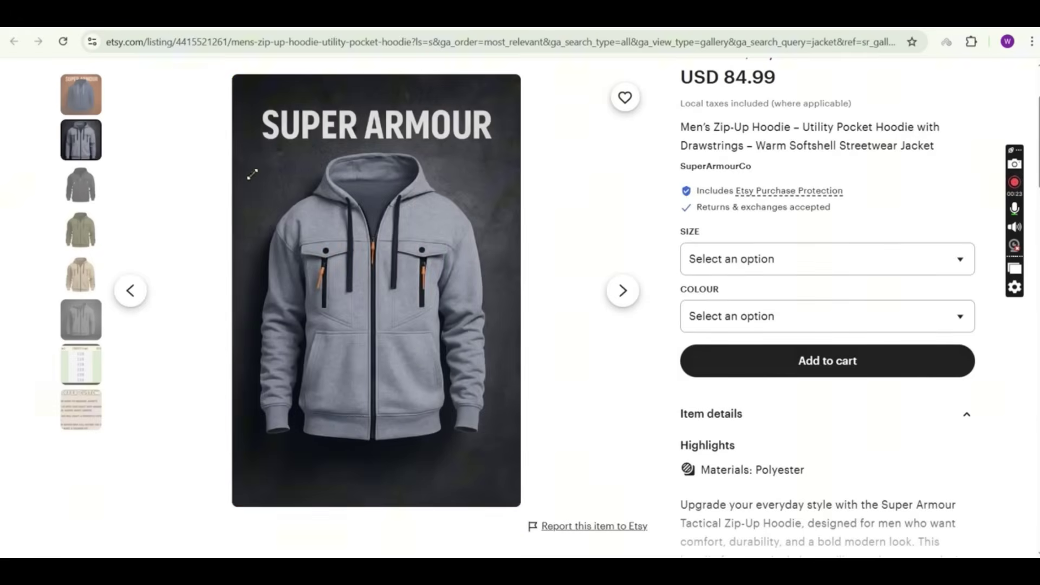
pyautogui.scroll(2, 363, 193)
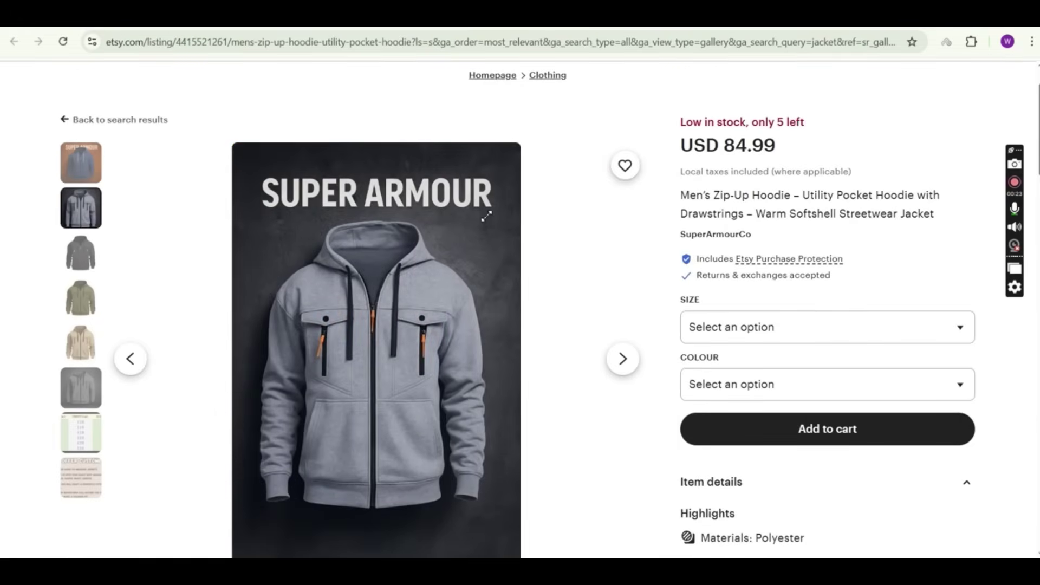
pyautogui.click(260, 41)
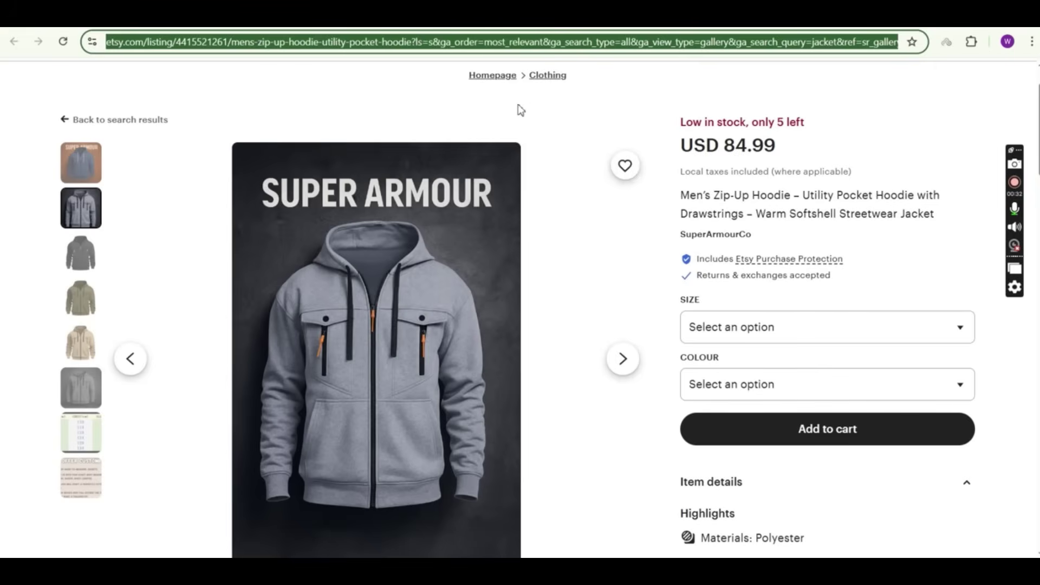
pyautogui.hotkey('ctrl', 'Tab')
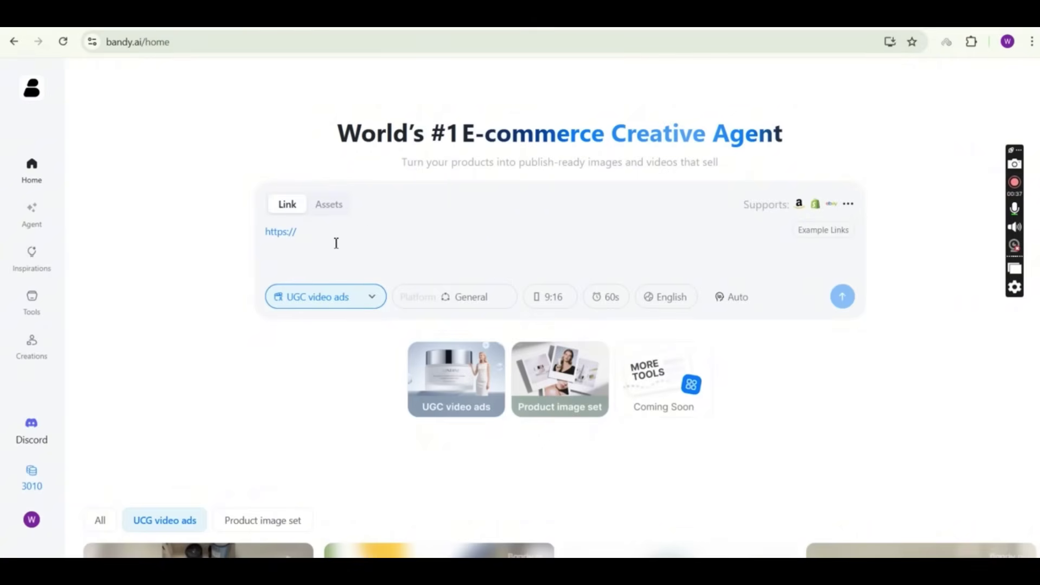
# Paste the Etsy hoodie listing link into the Link box and send it
pyautogui.hotkey('ctrl', 'v')
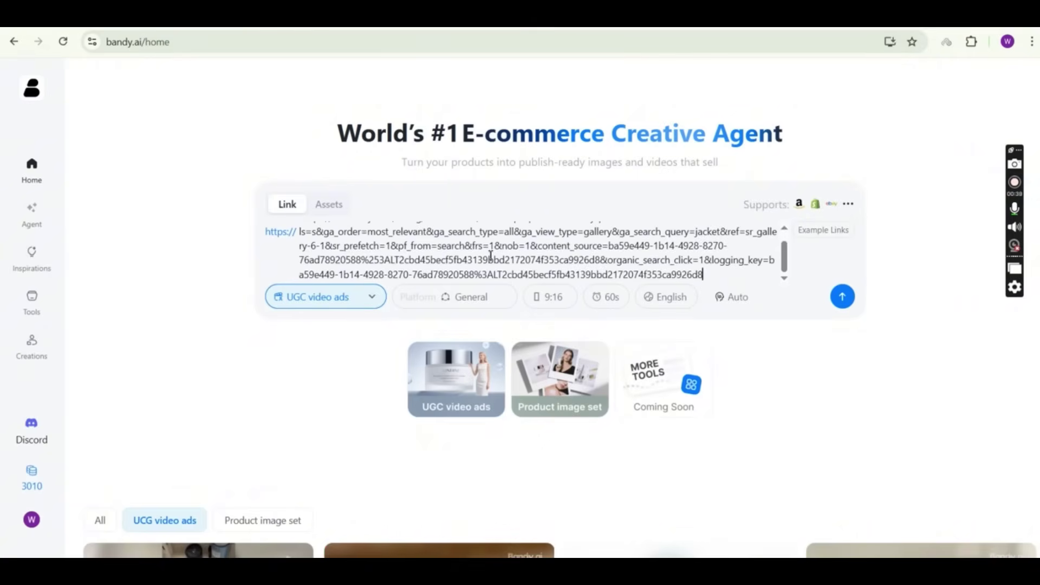
pyautogui.click(845, 299)
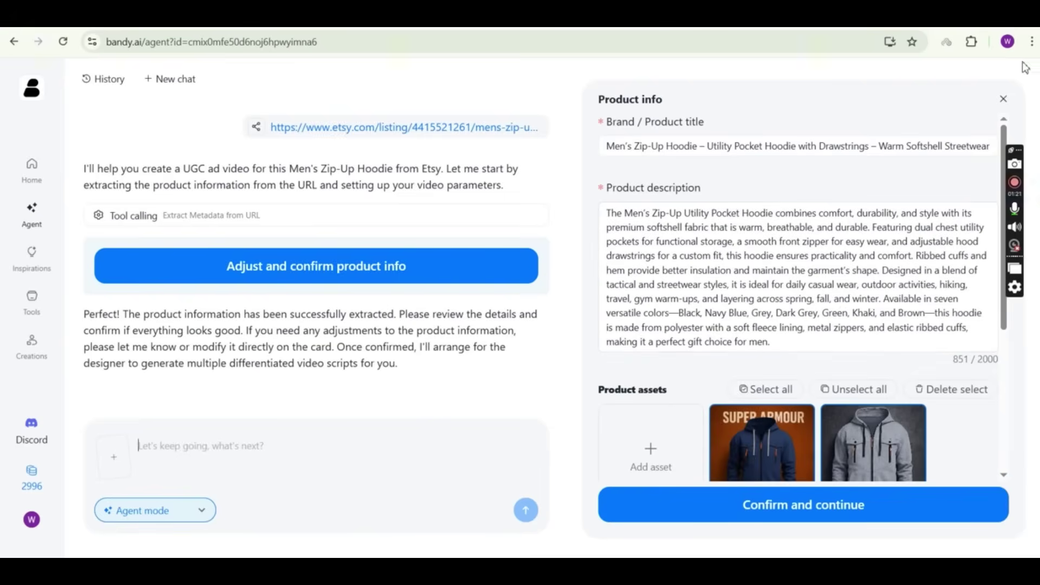
pyautogui.moveTo(1018, 147); pyautogui.dragTo(1036, 415)
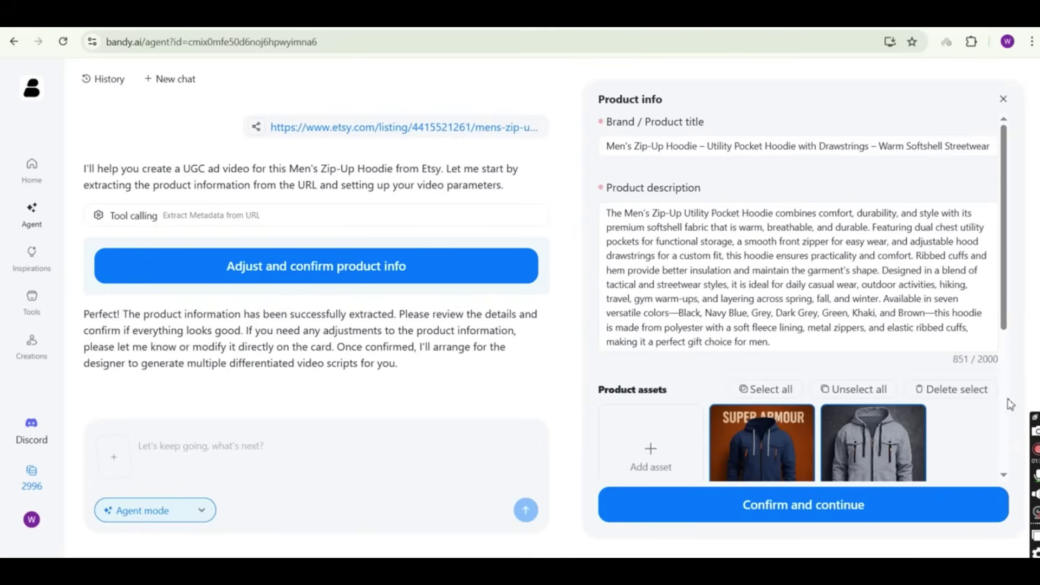
pyautogui.scroll(-1, 984, 199)
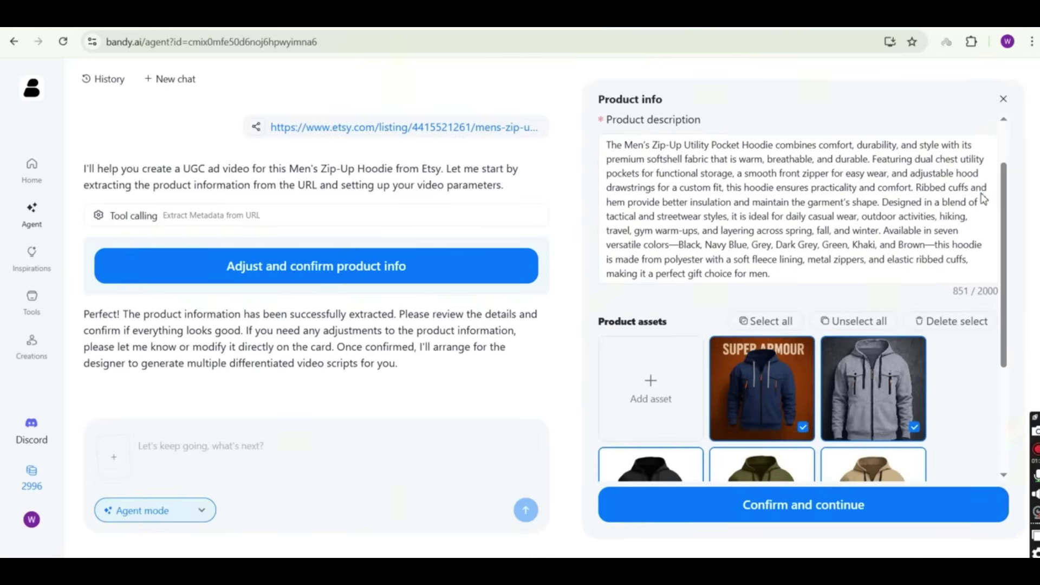
pyautogui.scroll(-3, 984, 199)
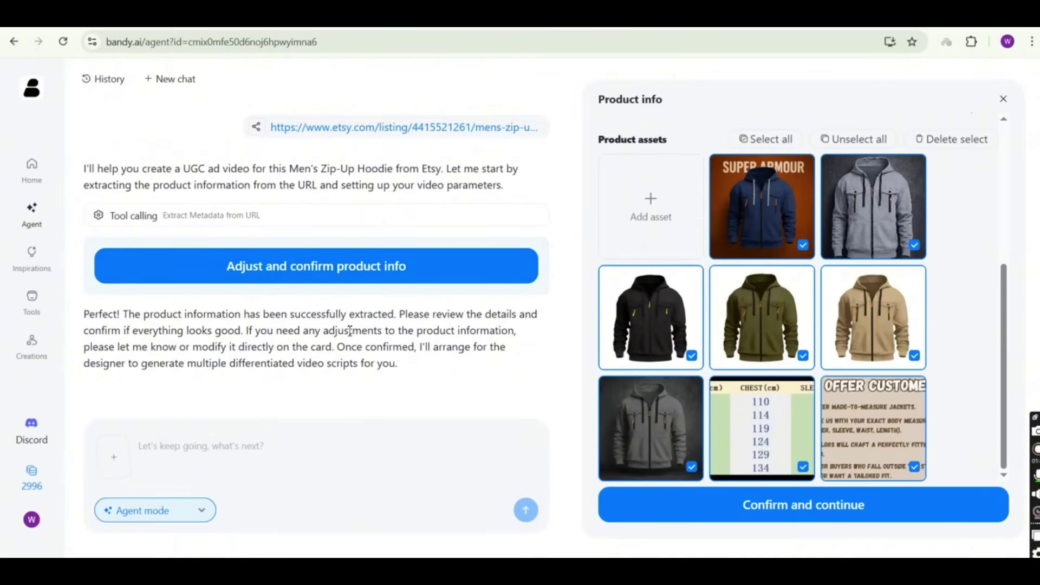
pyautogui.scroll(5, 982, 185)
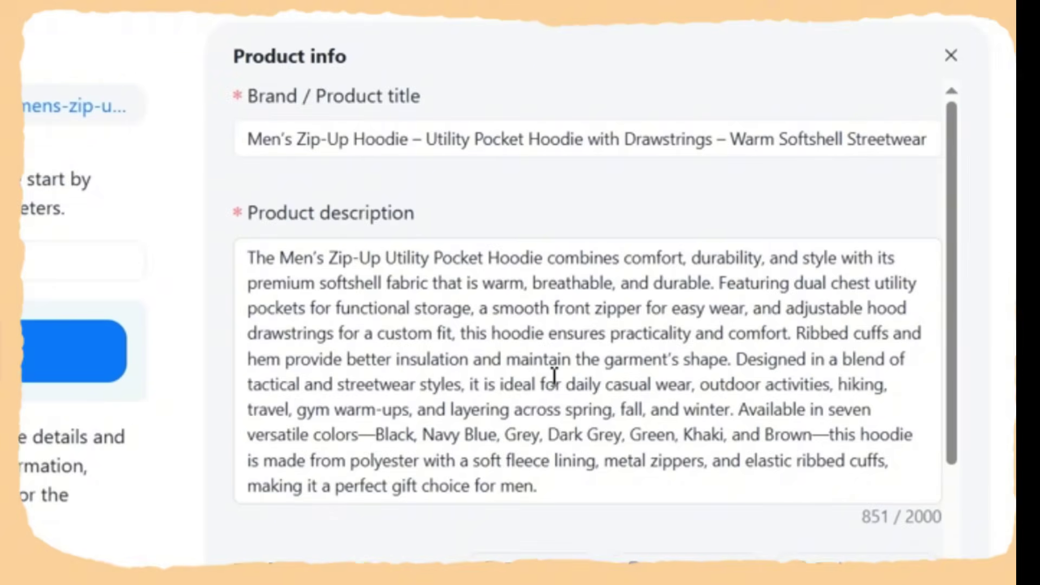
# Append 'Only available on Sketchaa Merch Design' to the product description
pyautogui.scroll(-1, 874, 395)
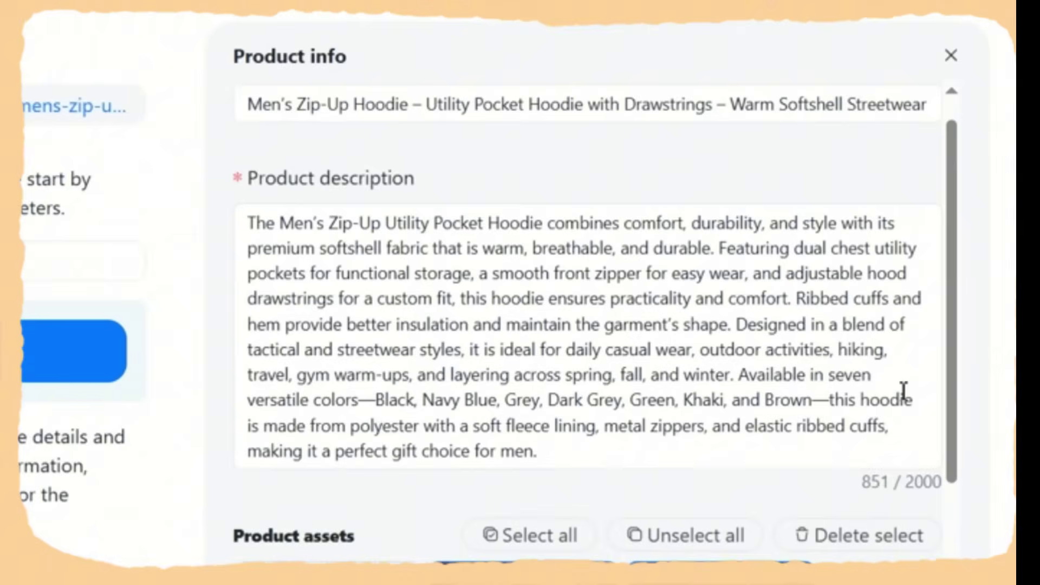
pyautogui.click(630, 455)
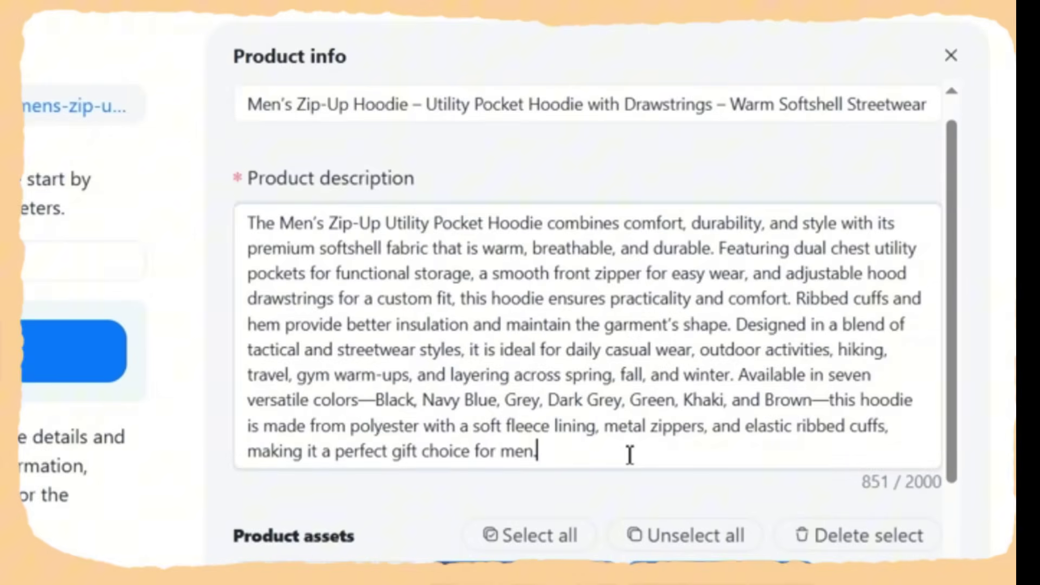
pyautogui.write('Only availab')
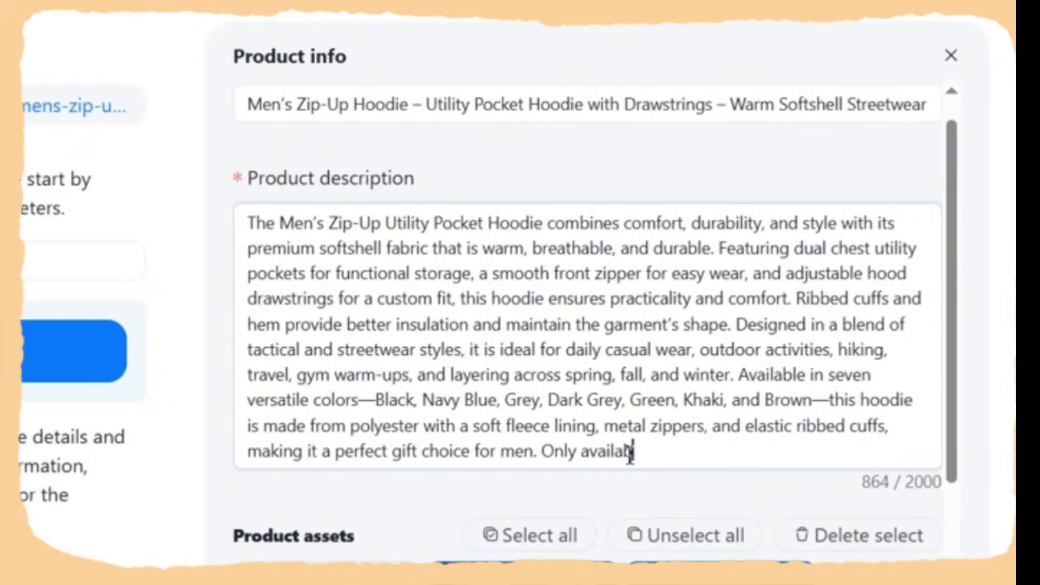
pyautogui.write('le on Sketchaa')
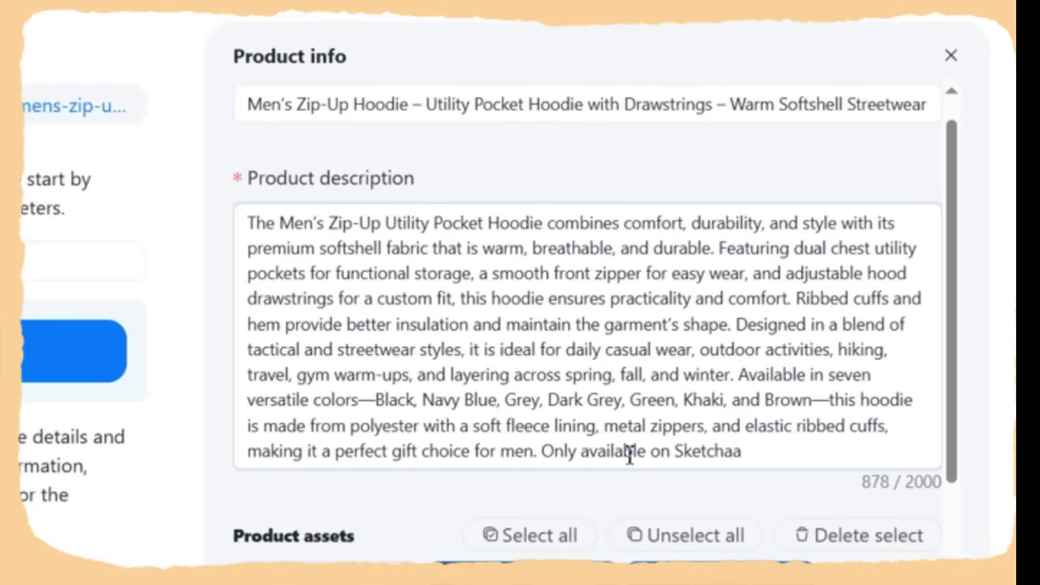
pyautogui.write(' Merch')
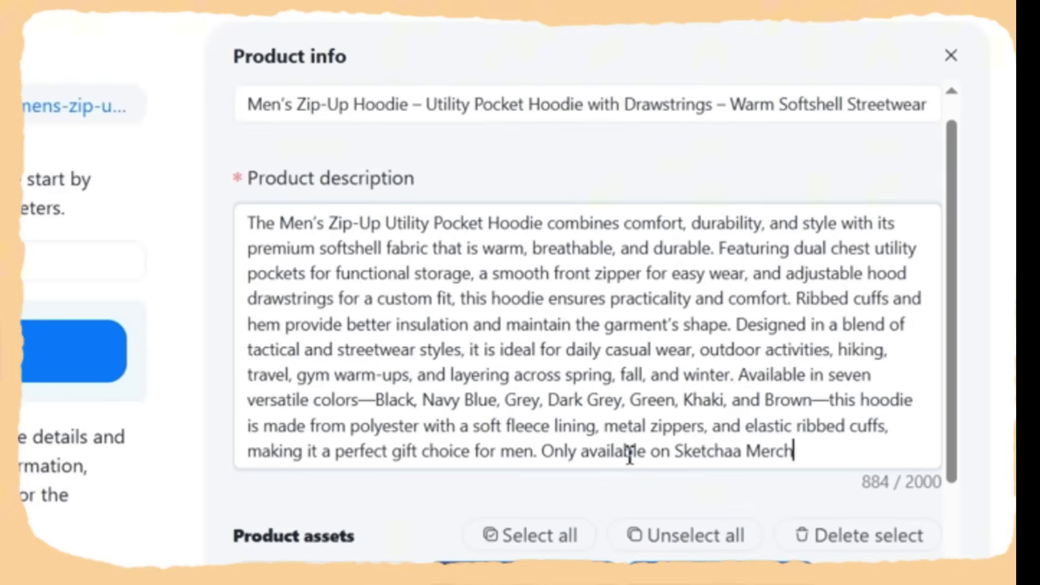
pyautogui.write(' Design')
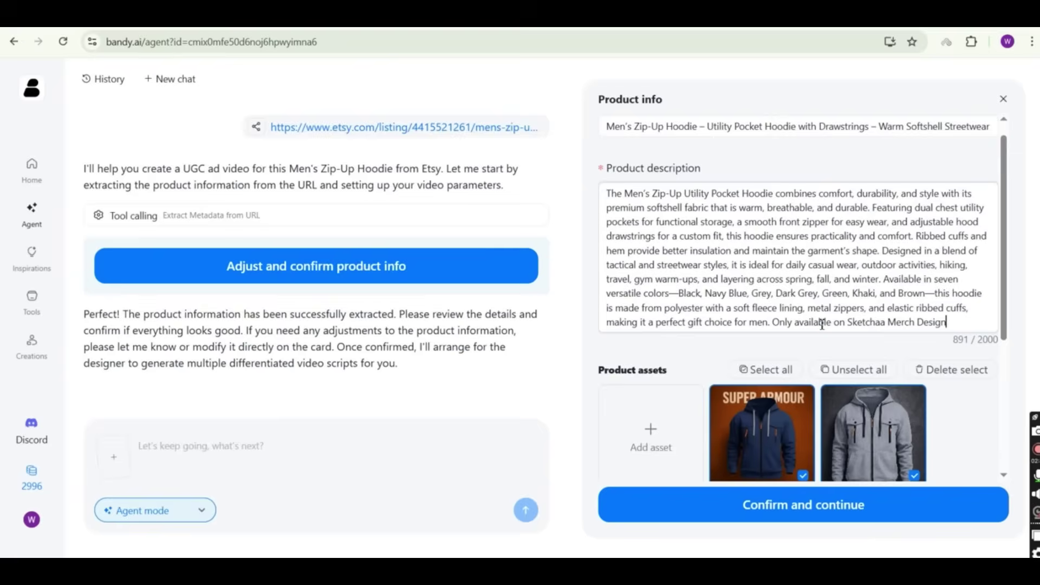
# Uncheck the grey hoodie image asset and confirm the product info
pyautogui.scroll(-2, 927, 546)
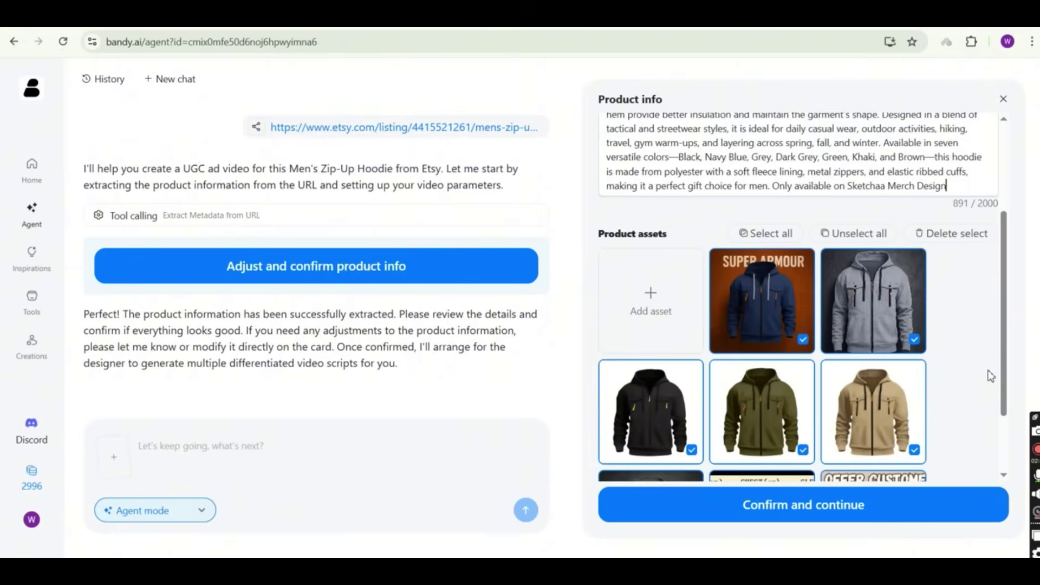
pyautogui.scroll(-1, 991, 375)
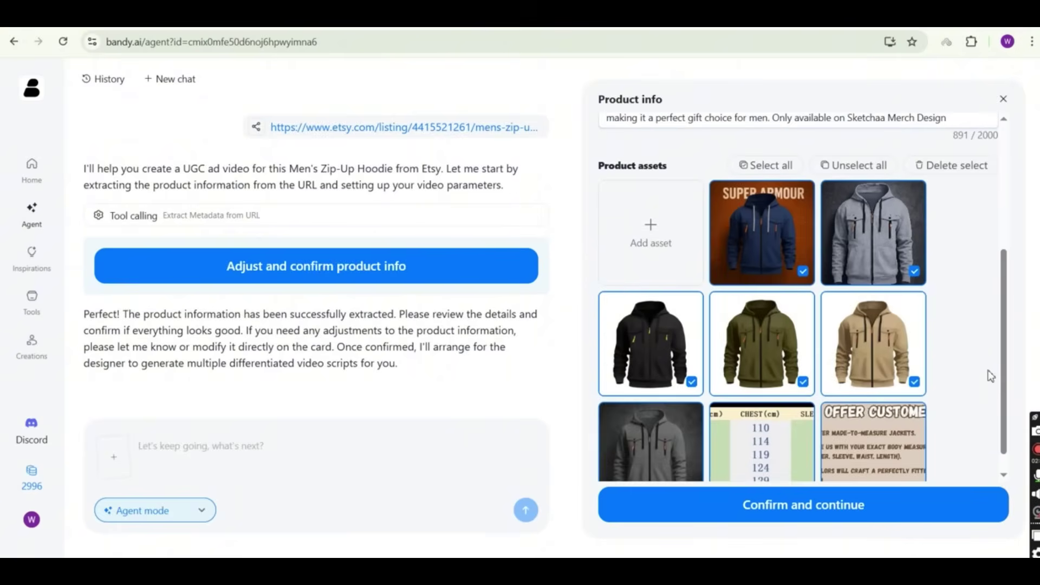
pyautogui.click(914, 272)
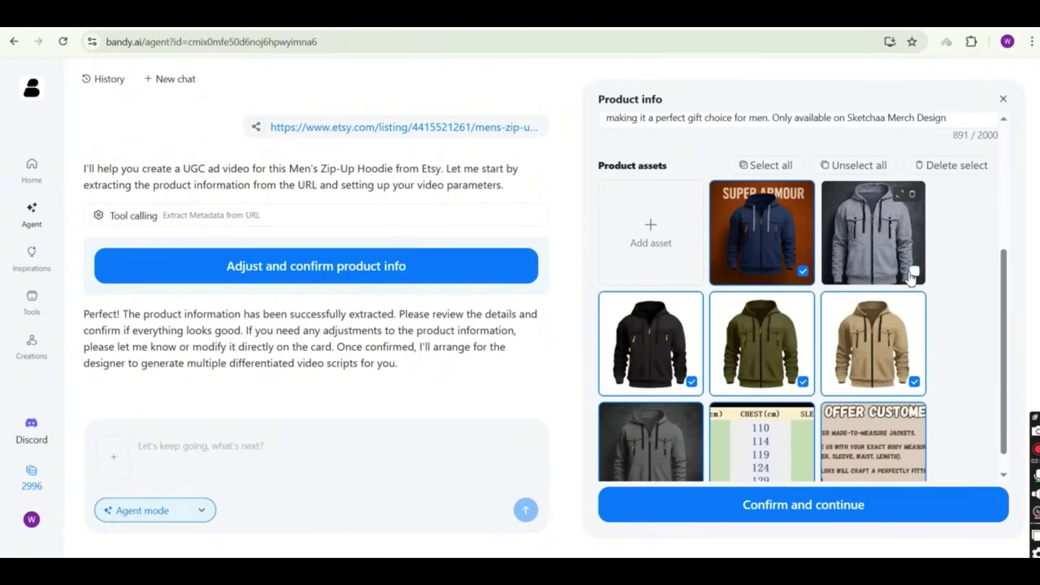
pyautogui.scroll(-1, 916, 276)
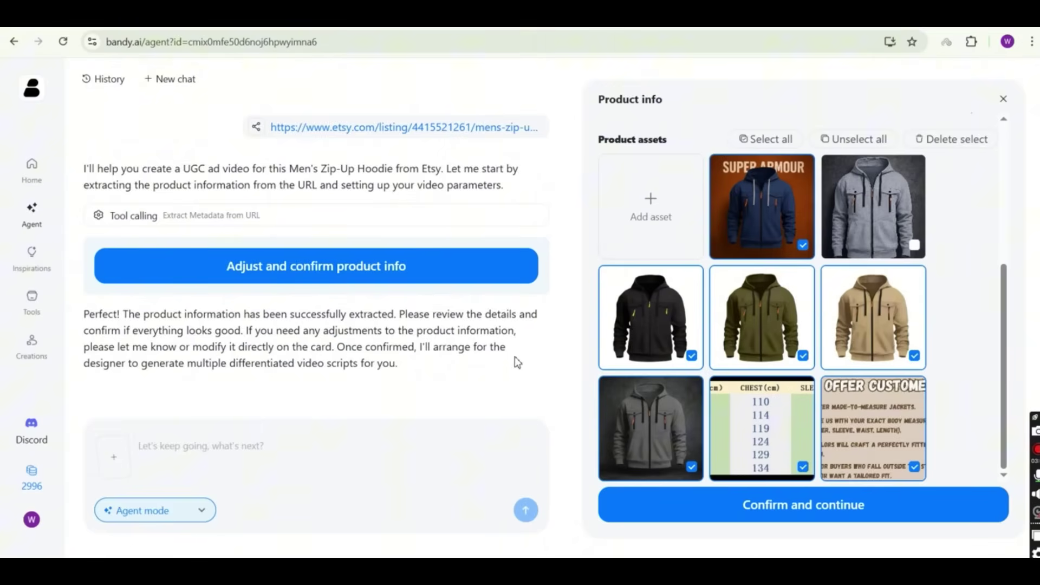
pyautogui.click(768, 503)
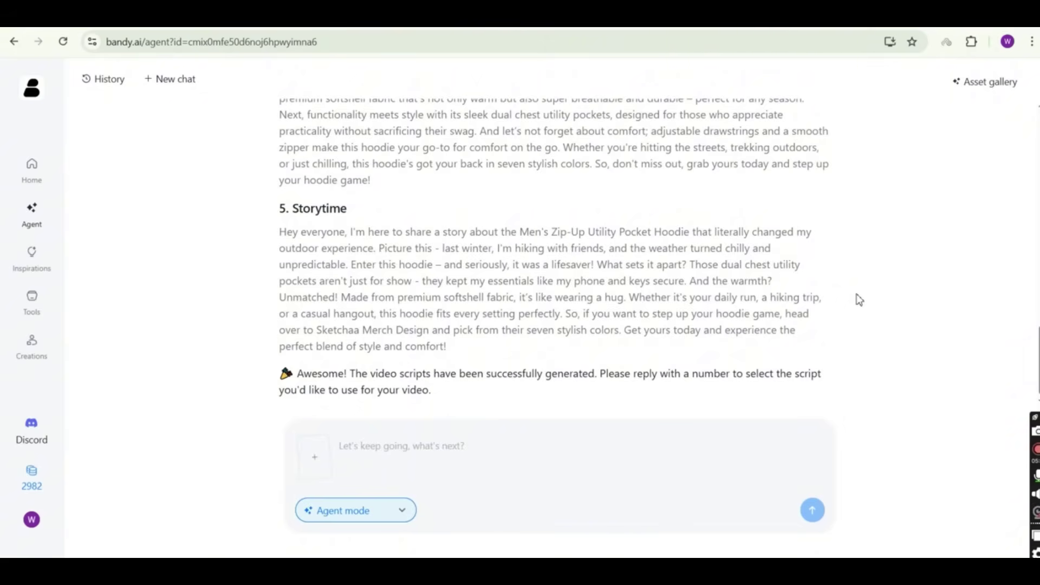
# Review the five generated UGC scripts, from Problem-Solution through Storytime
pyautogui.scroll(15, 1025, 381)
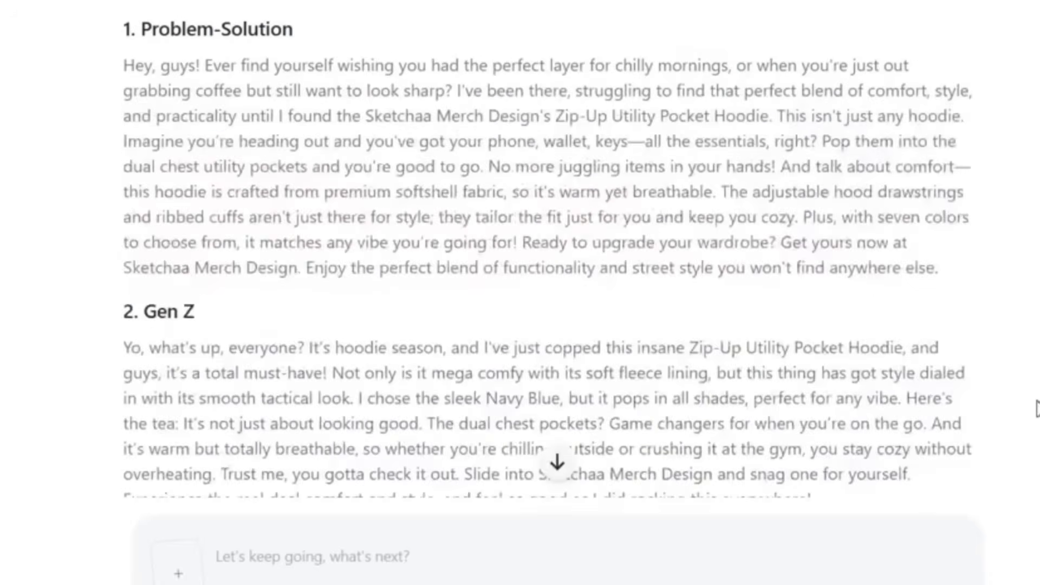
pyautogui.scroll(-2, 1036, 409)
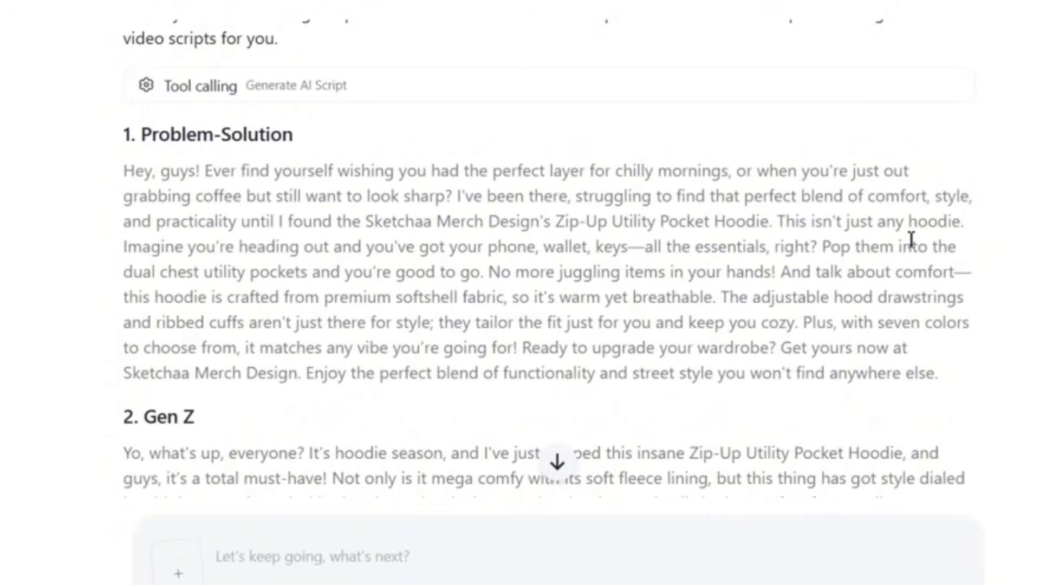
pyautogui.scroll(-4, 911, 239)
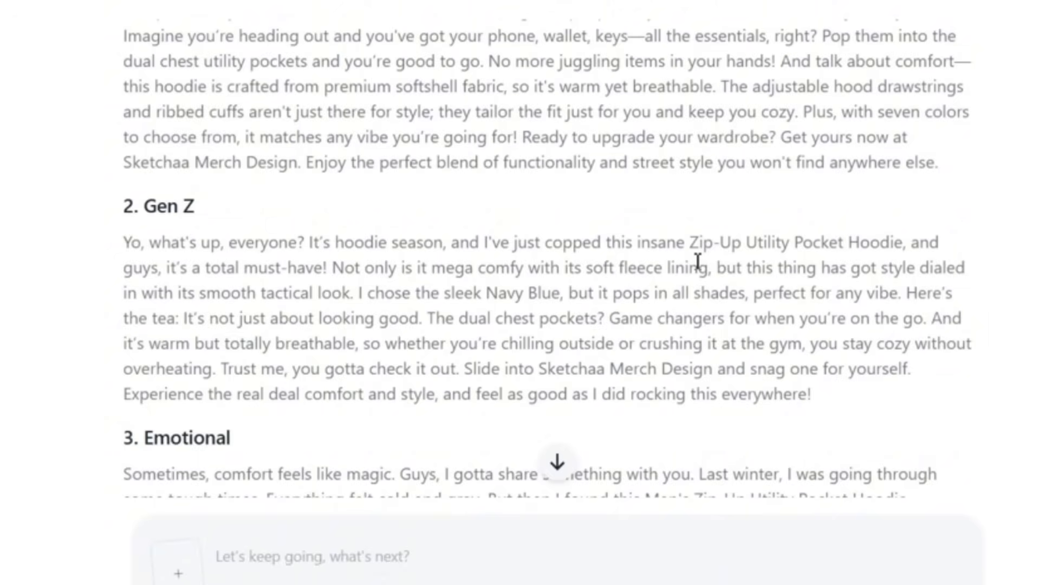
pyautogui.scroll(-4, 697, 262)
pyautogui.scroll(2, 533, 305)
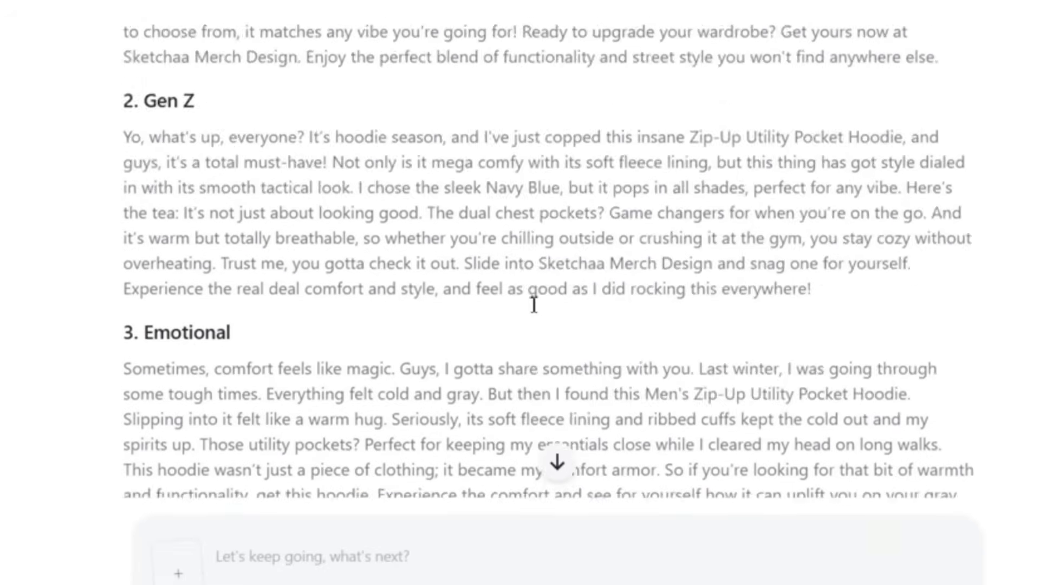
pyautogui.scroll(-4, 534, 305)
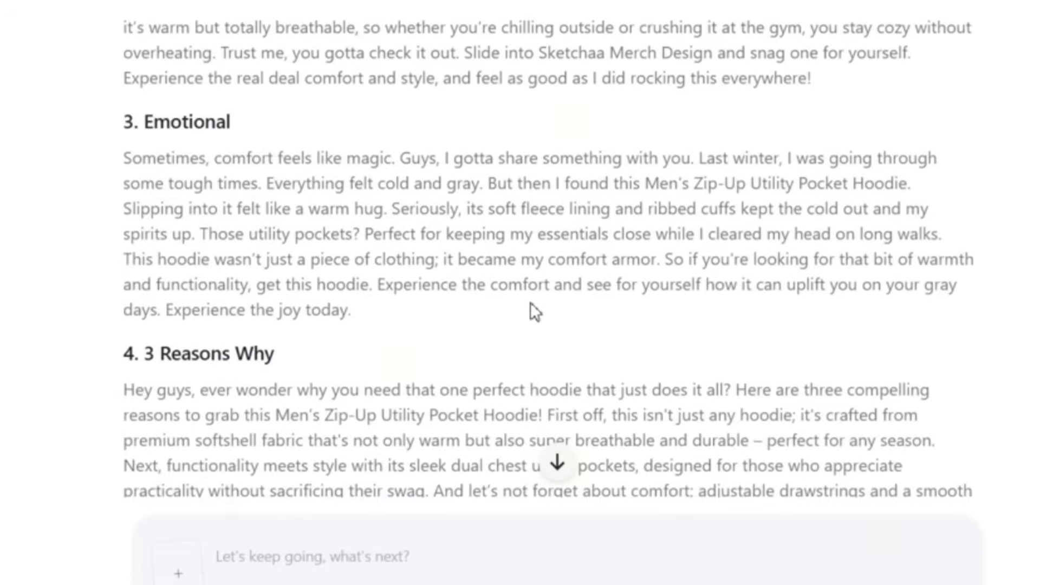
pyautogui.scroll(-4, 532, 304)
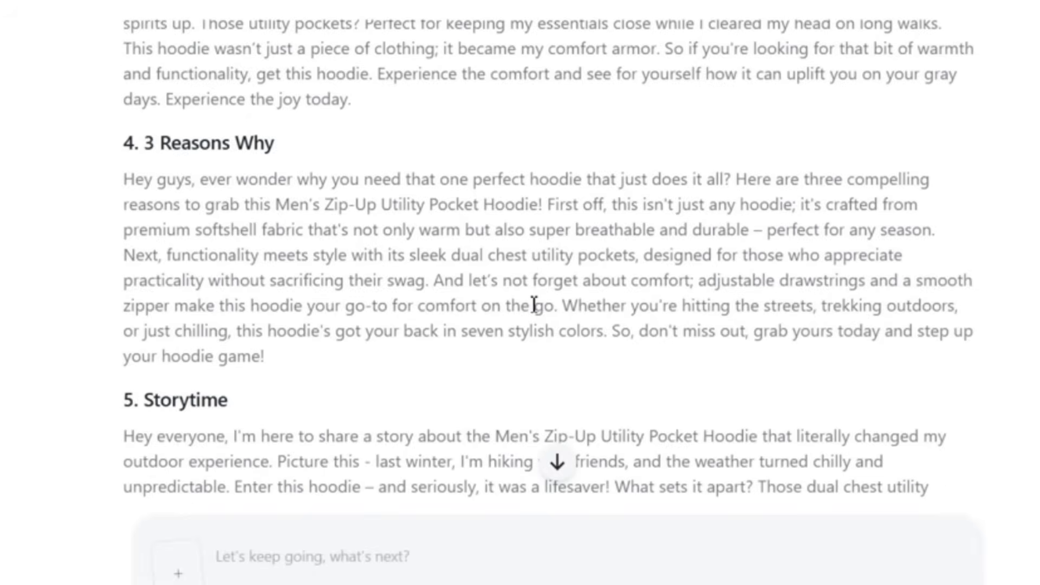
pyautogui.scroll(-4, 534, 305)
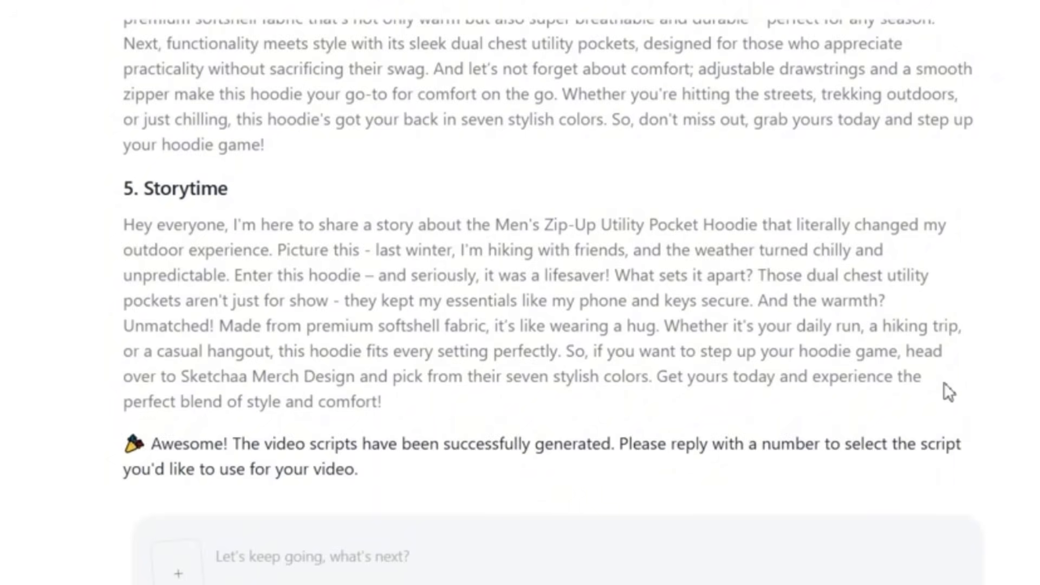
pyautogui.scroll(15, 944, 382)
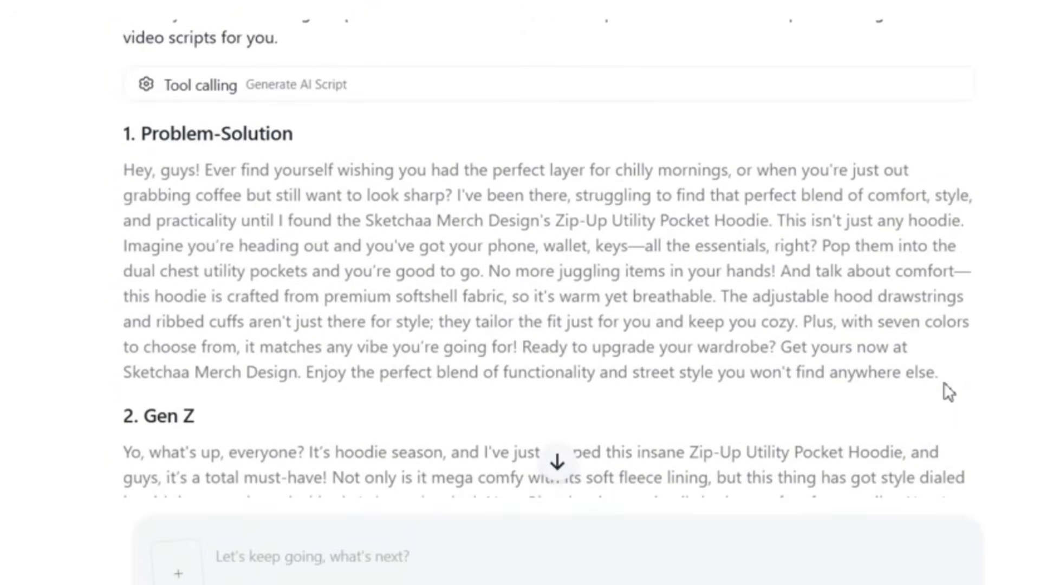
pyautogui.scroll(-2, 944, 382)
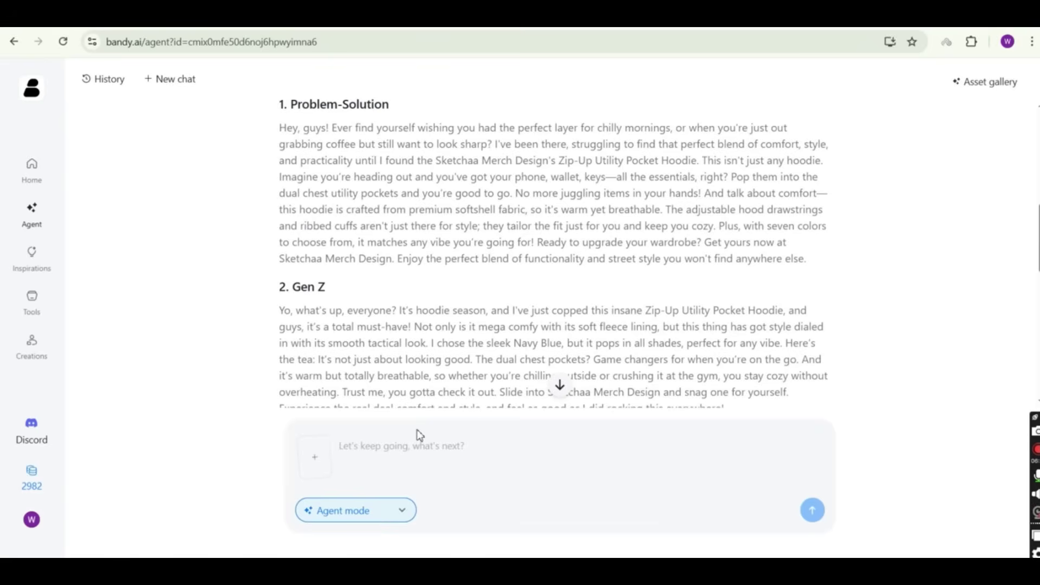
# Reply '1' in the chat to pick the Problem-Solution script
pyautogui.click(414, 436)
pyautogui.write('1')
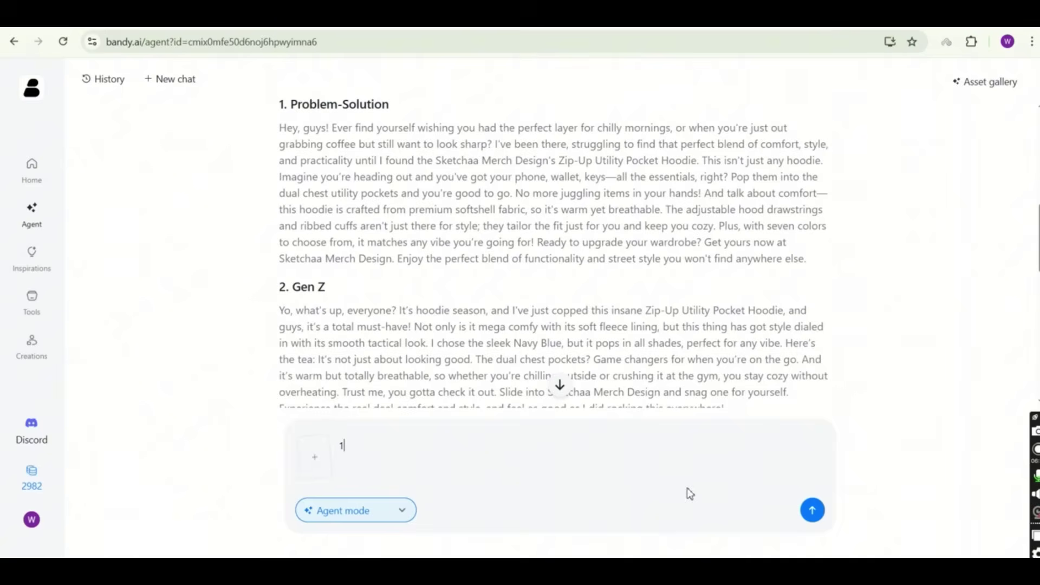
pyautogui.click(811, 509)
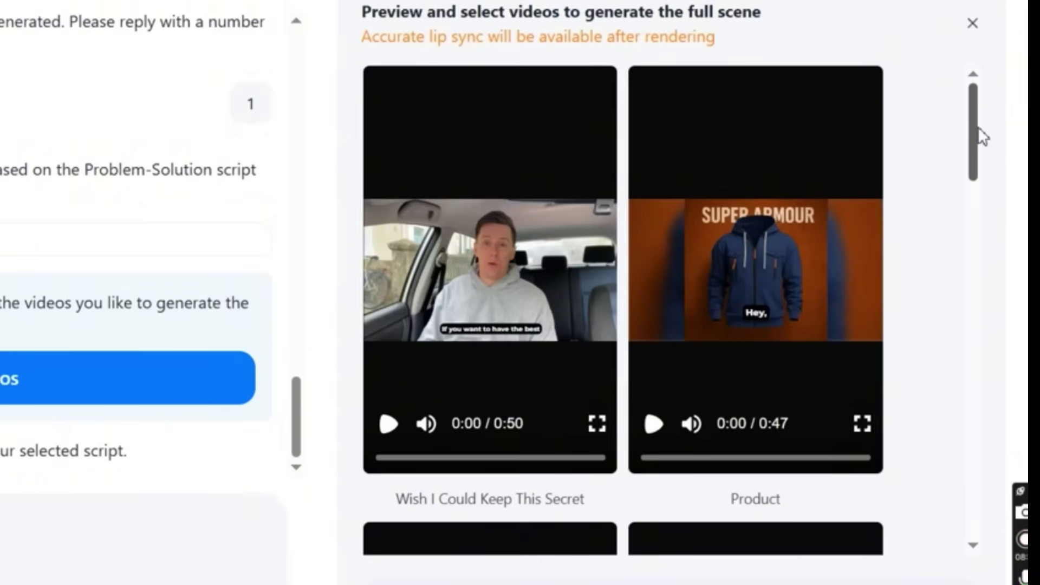
# Play the Wish I Could Keep This Secret, Product, Missing Out Alert and Group Buy Frustration previews
pyautogui.moveTo(975, 155); pyautogui.dragTo(978, 234)
pyautogui.scroll(7, 439, 395)
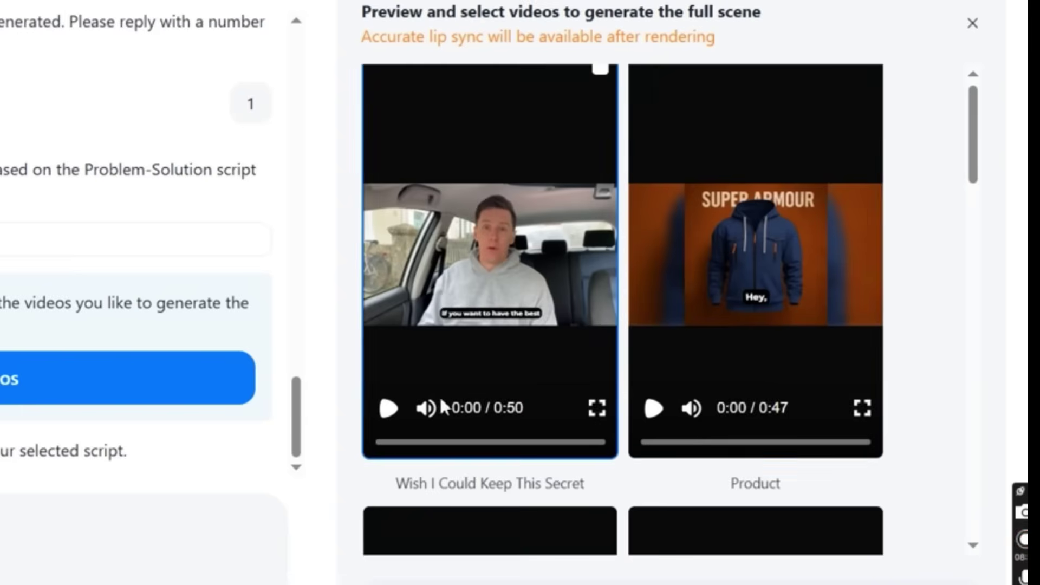
pyautogui.click(389, 421)
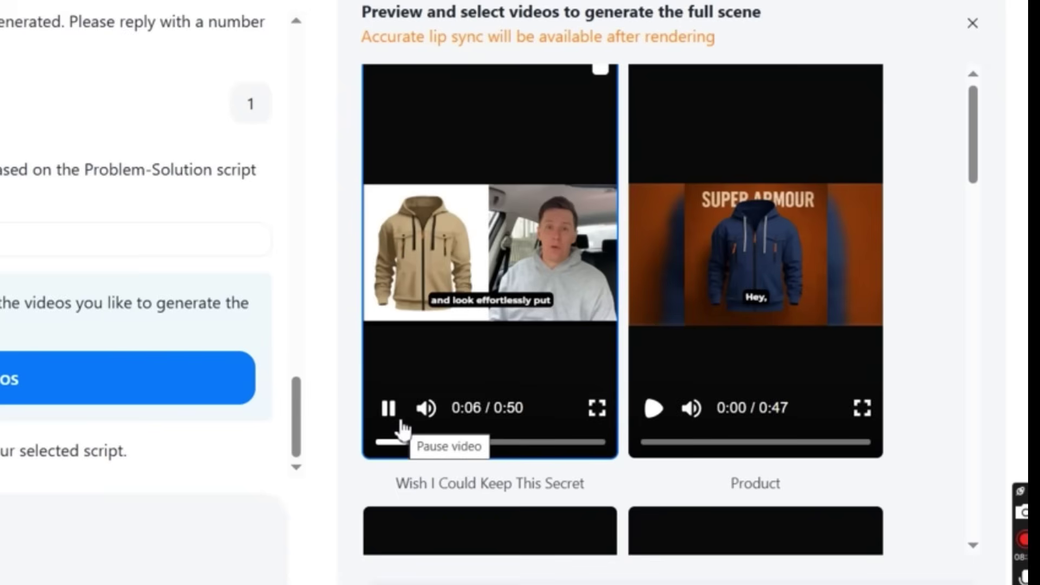
pyautogui.moveTo(429, 421)
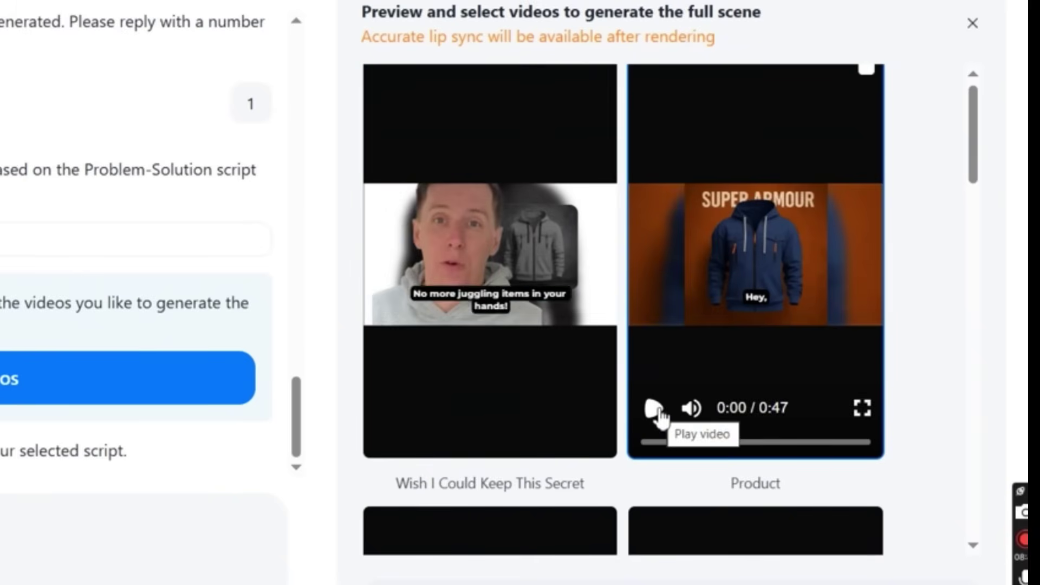
pyautogui.click(388, 407)
pyautogui.scroll(-2, 708, 341)
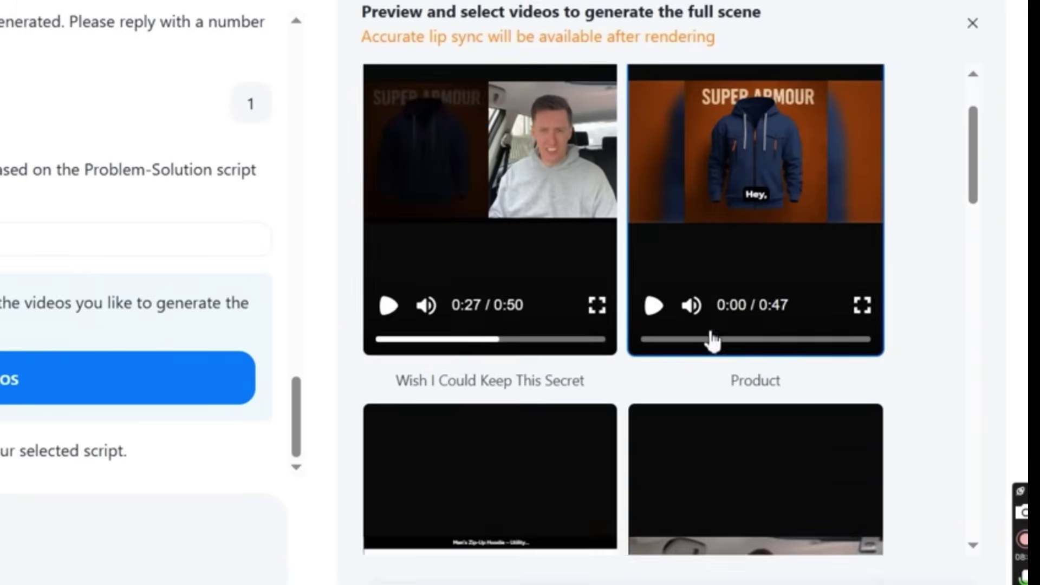
pyautogui.click(654, 306)
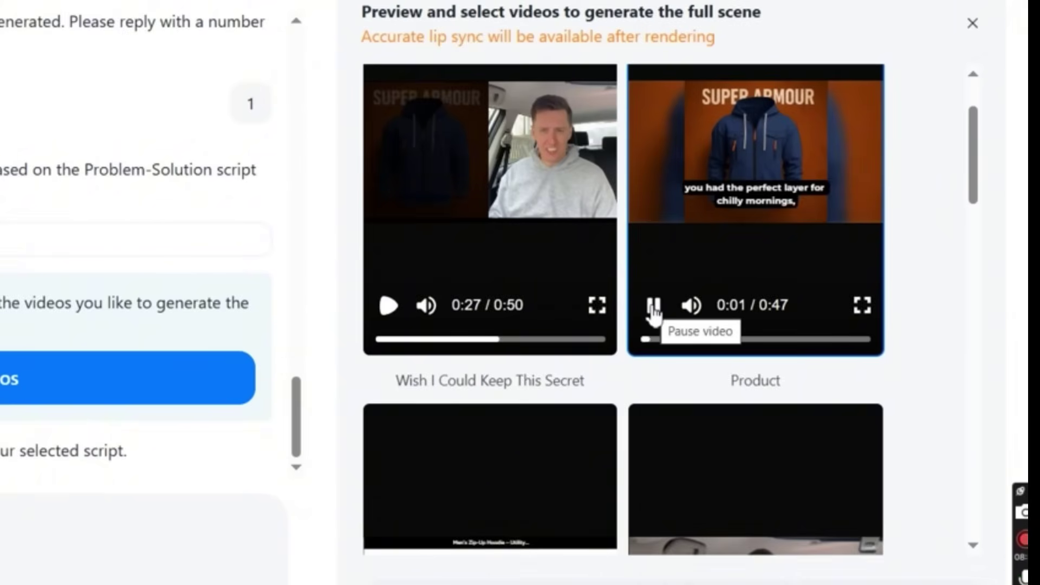
pyautogui.scroll(-6, 520, 368)
pyautogui.click(388, 398)
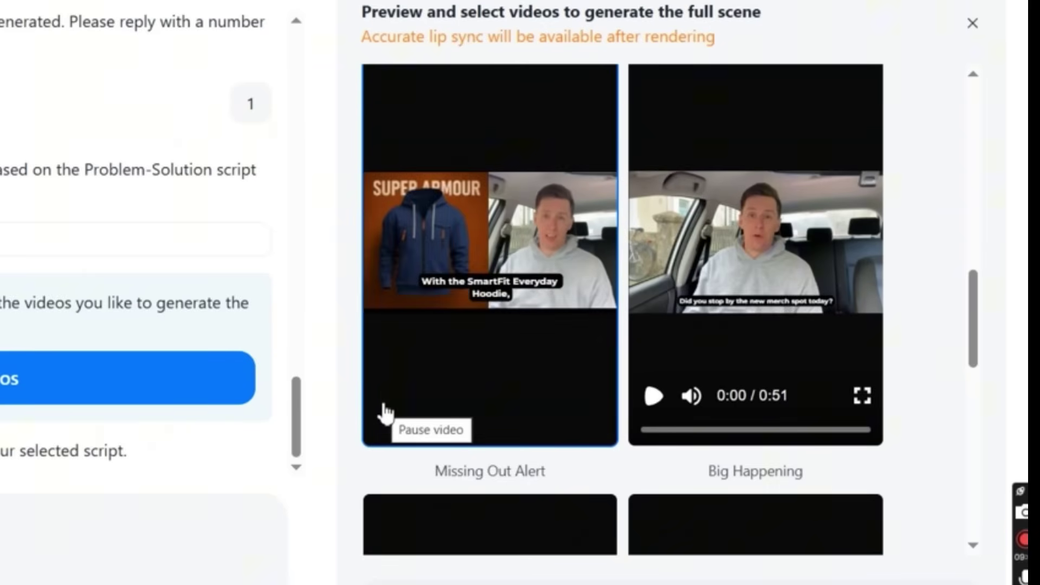
pyautogui.scroll(-6, 384, 422)
pyautogui.click(390, 450)
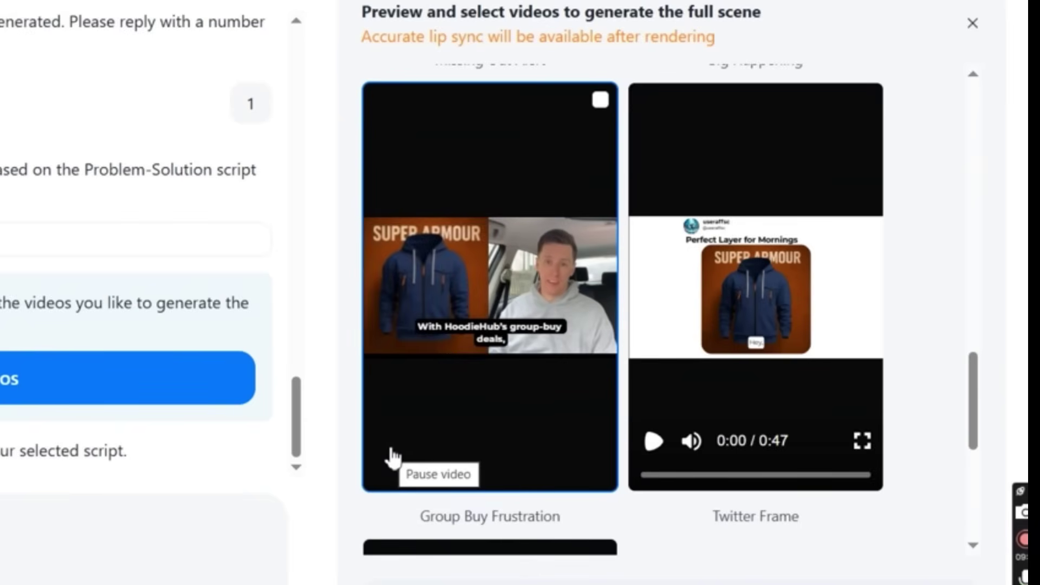
pyautogui.click(391, 454)
# Select the Group Buy Frustration clip and generate 1 final video from it
pyautogui.scroll(-5, 518, 441)
pyautogui.scroll(6, 518, 442)
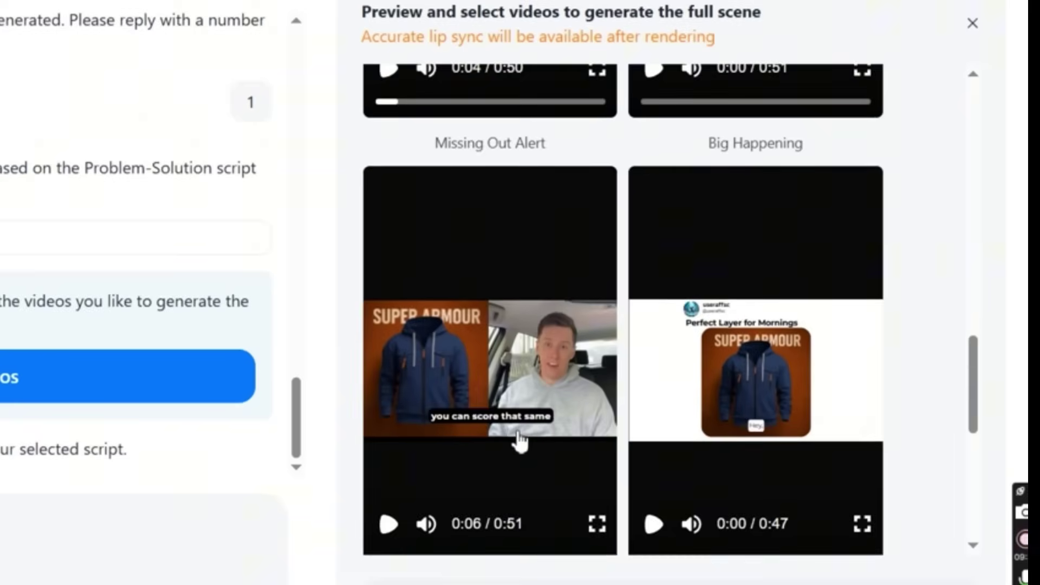
pyautogui.scroll(-5, 589, 397)
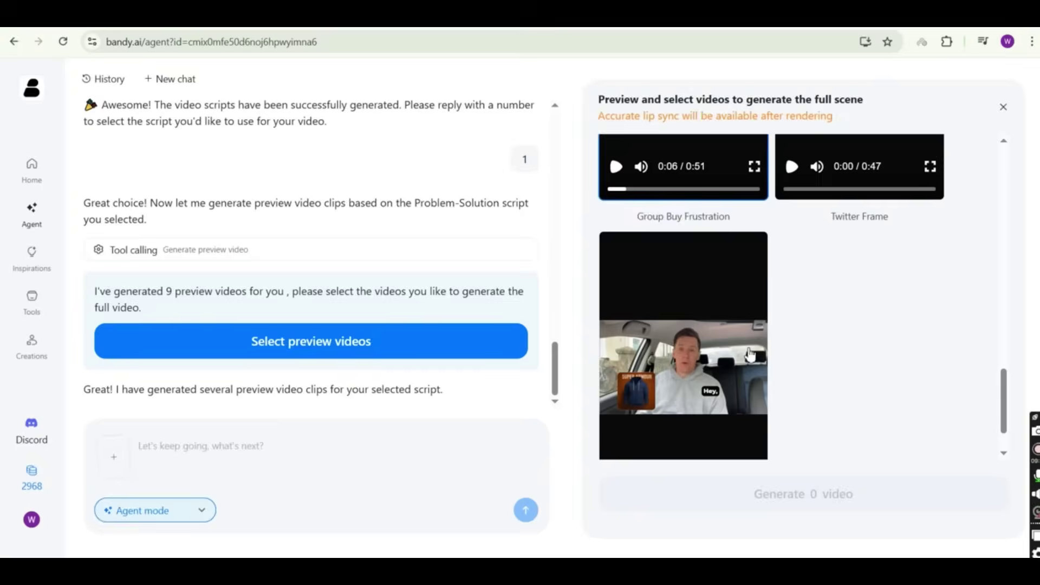
pyautogui.scroll(3, 751, 355)
pyautogui.click(756, 145)
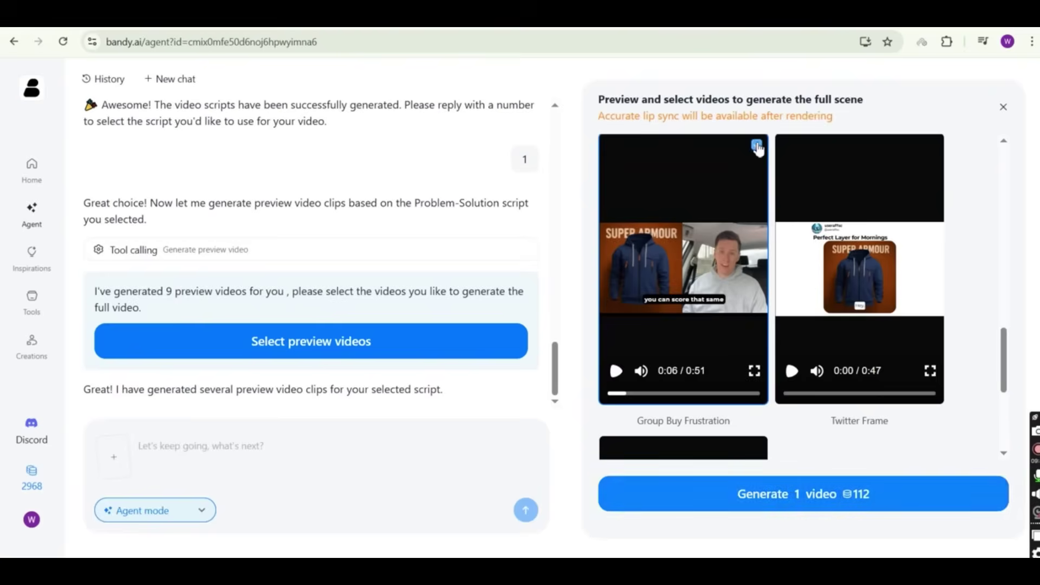
pyautogui.click(824, 508)
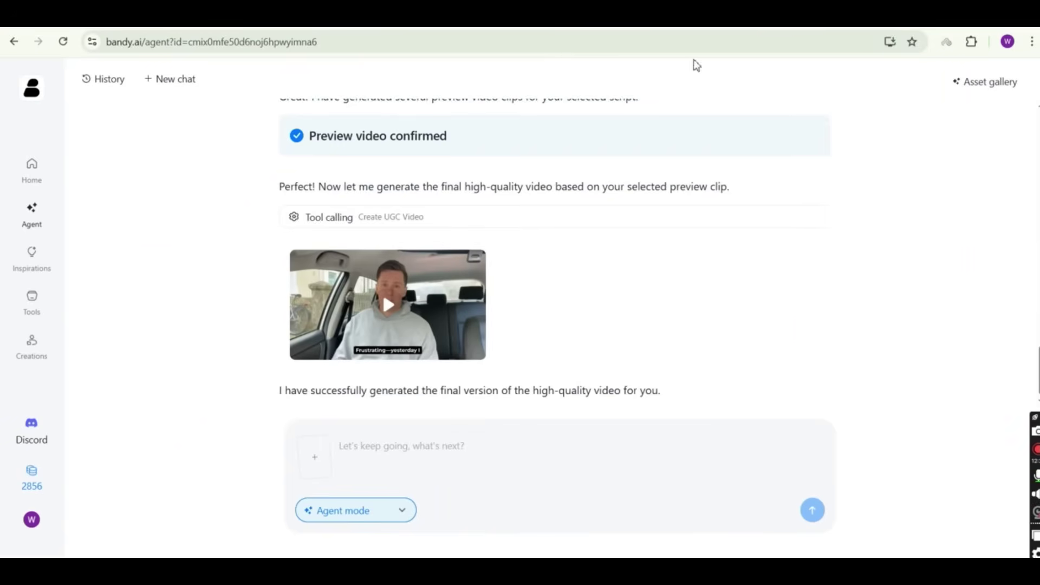
# Watch the finished hoodie UGC video in the chat
pyautogui.moveTo(451, 350)
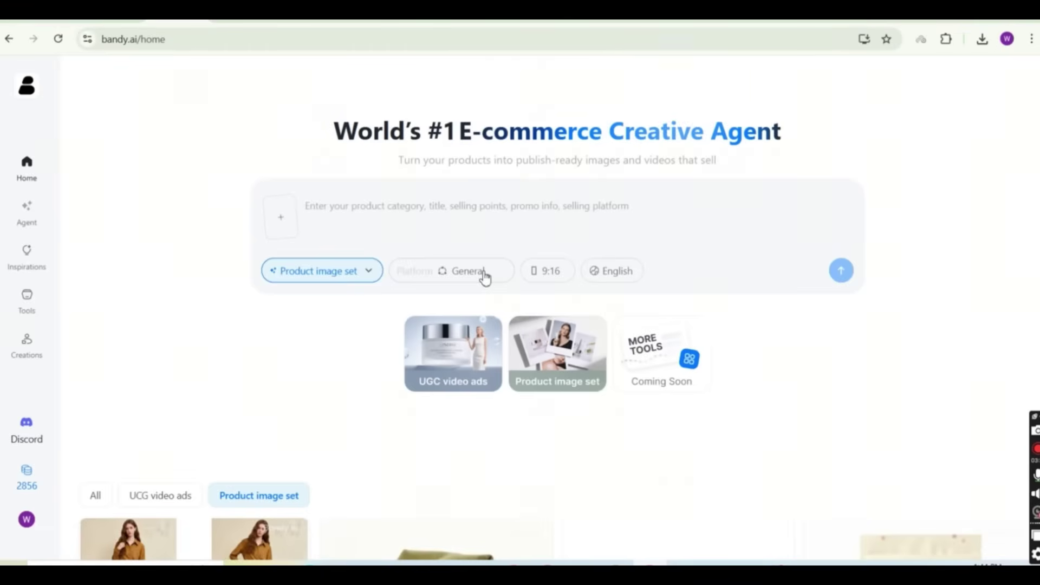
# Set the platform to Shopify and the aspect ratio to 1:1
pyautogui.click(484, 274)
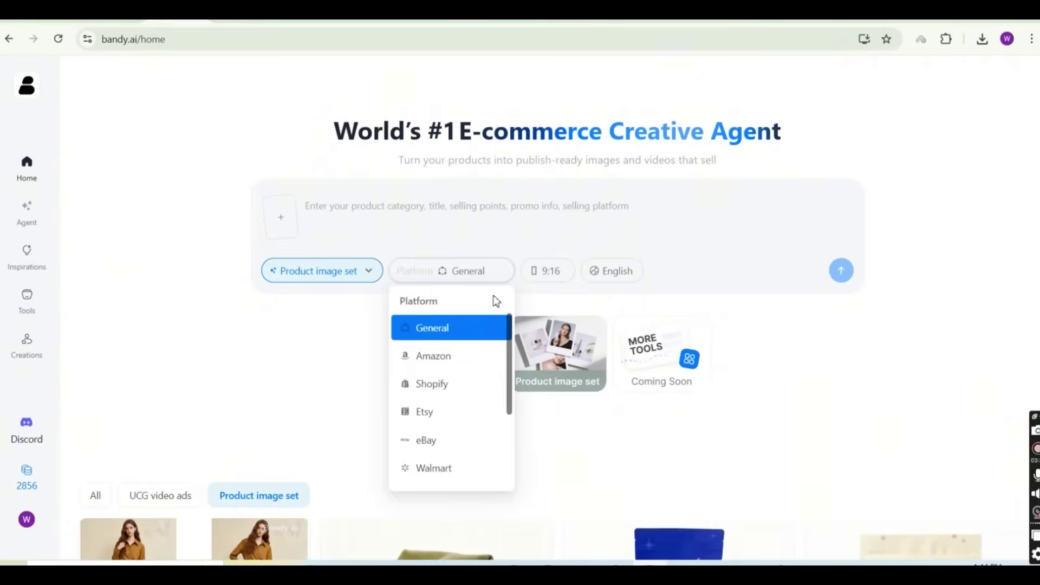
pyautogui.scroll(-1, 512, 350)
pyautogui.moveTo(512, 350); pyautogui.dragTo(517, 327)
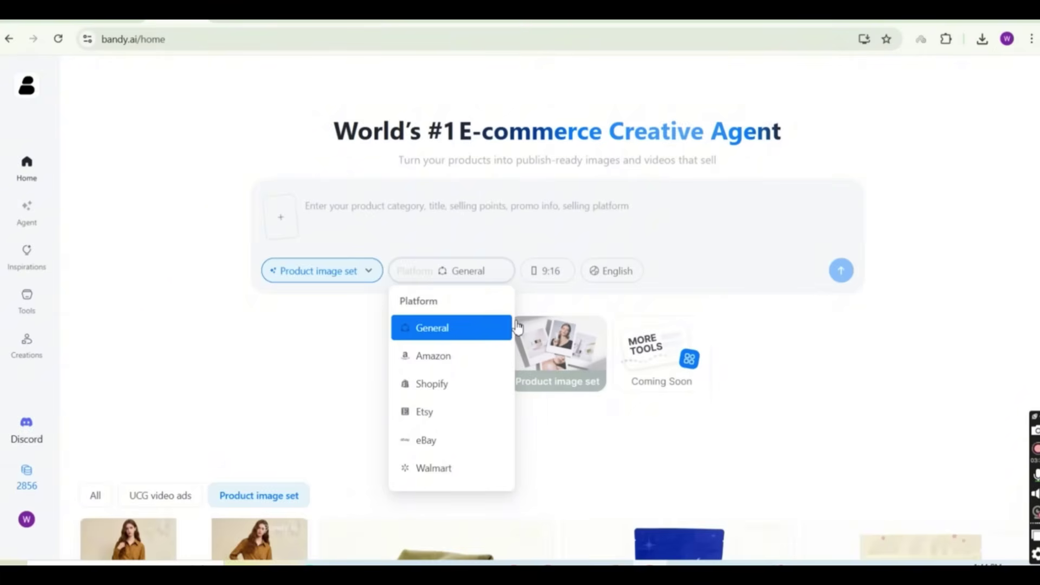
pyautogui.click(475, 391)
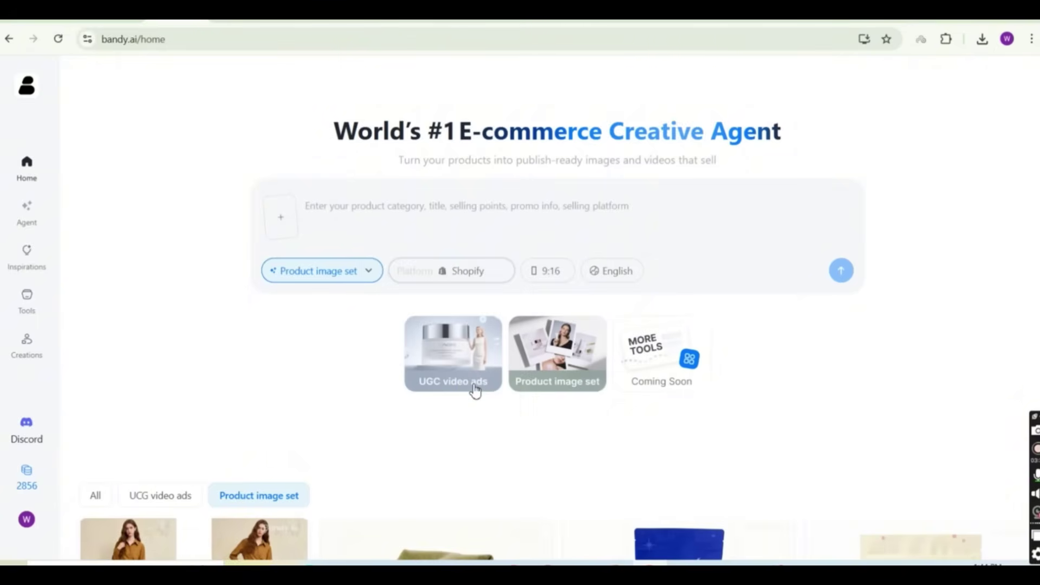
pyautogui.click(550, 274)
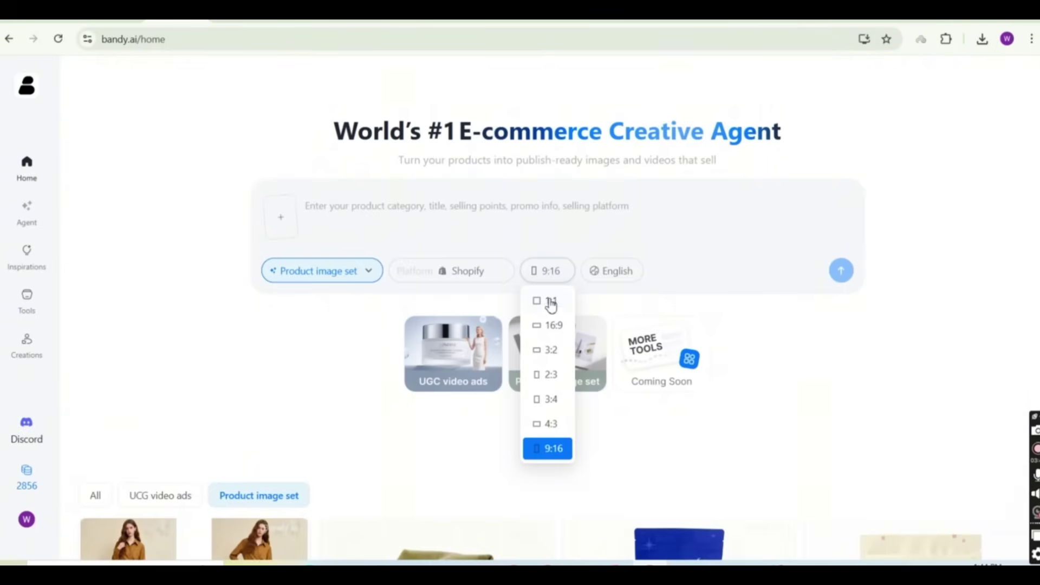
pyautogui.click(555, 306)
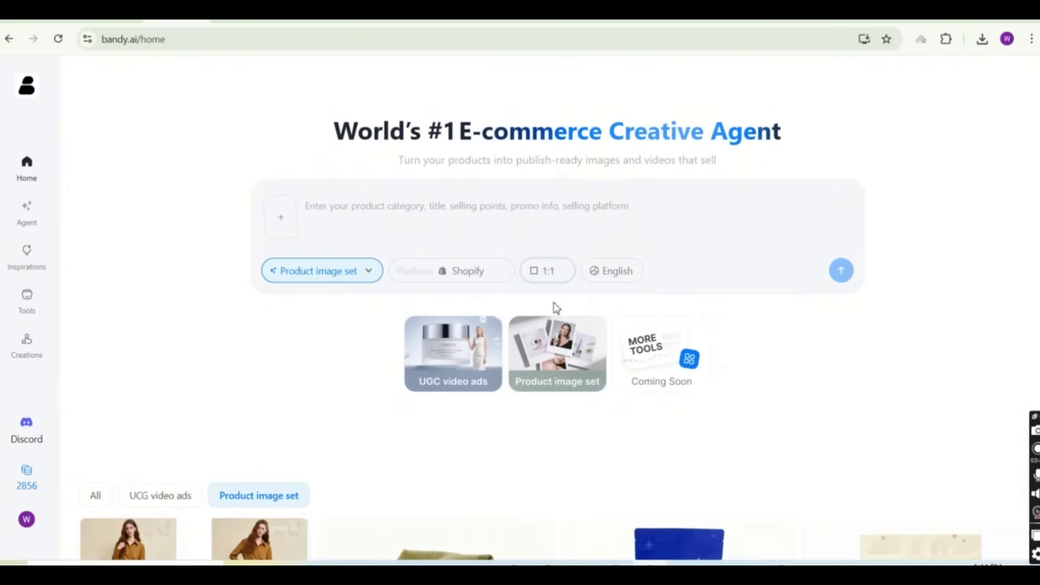
# Upload the pink sweatshirt photo and describe it as 'relaxed quarter-zip sweatshirt.modern'
pyautogui.click(280, 222)
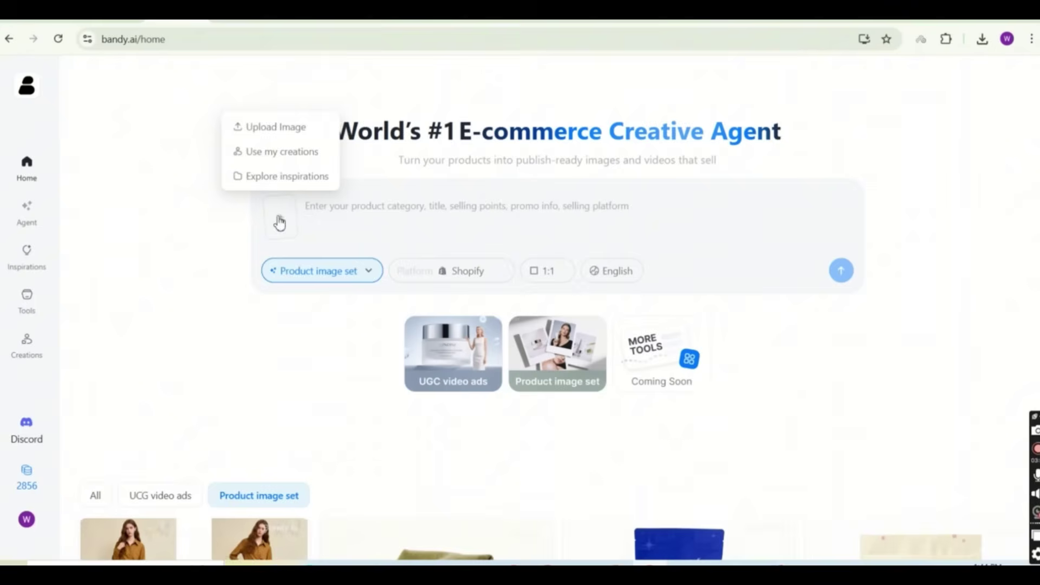
pyautogui.click(275, 129)
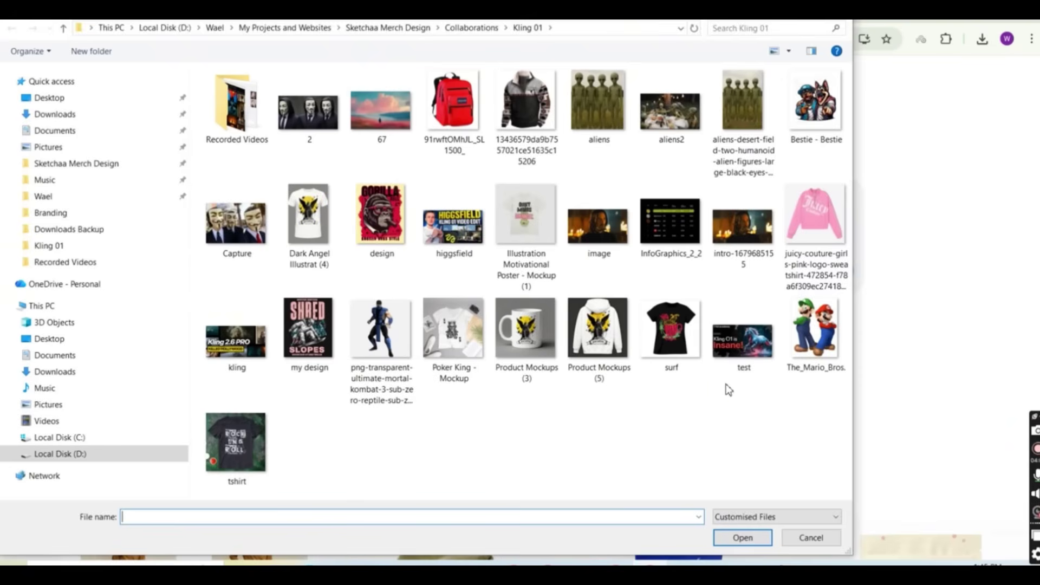
pyautogui.doubleClick(816, 210)
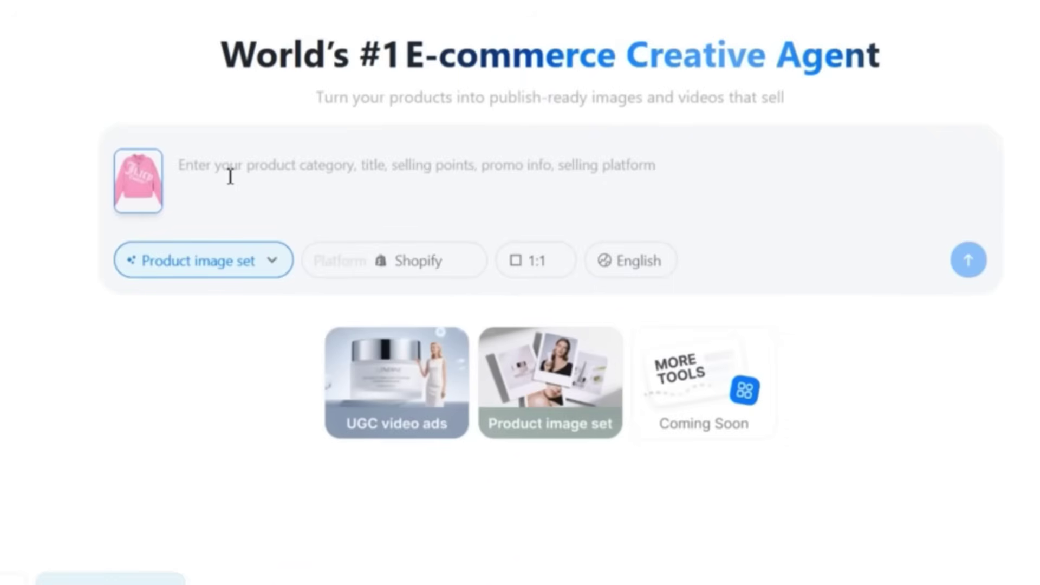
pyautogui.write('rel')
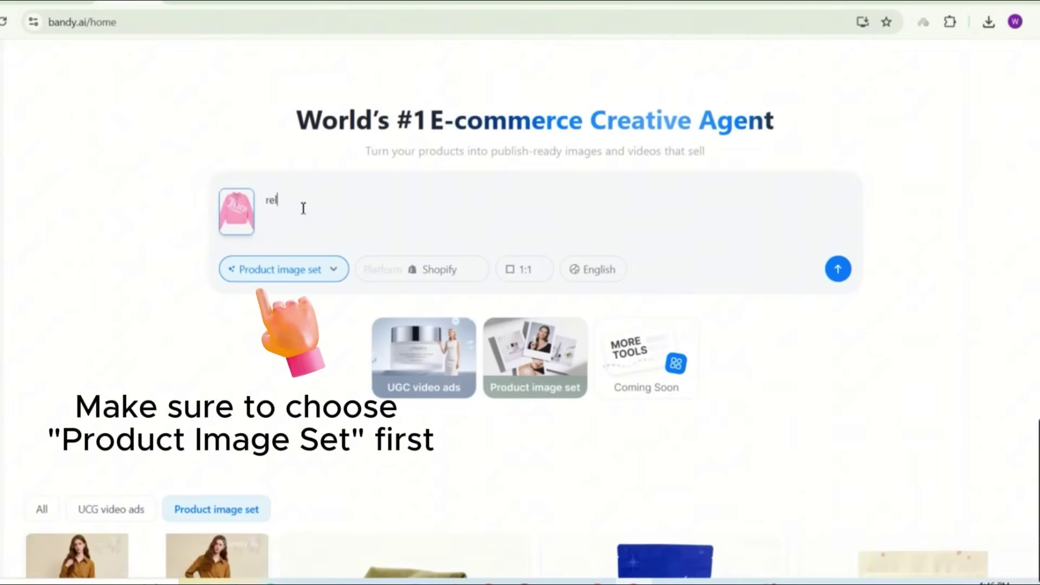
pyautogui.write('axed quarter-zip sweatshirt.')
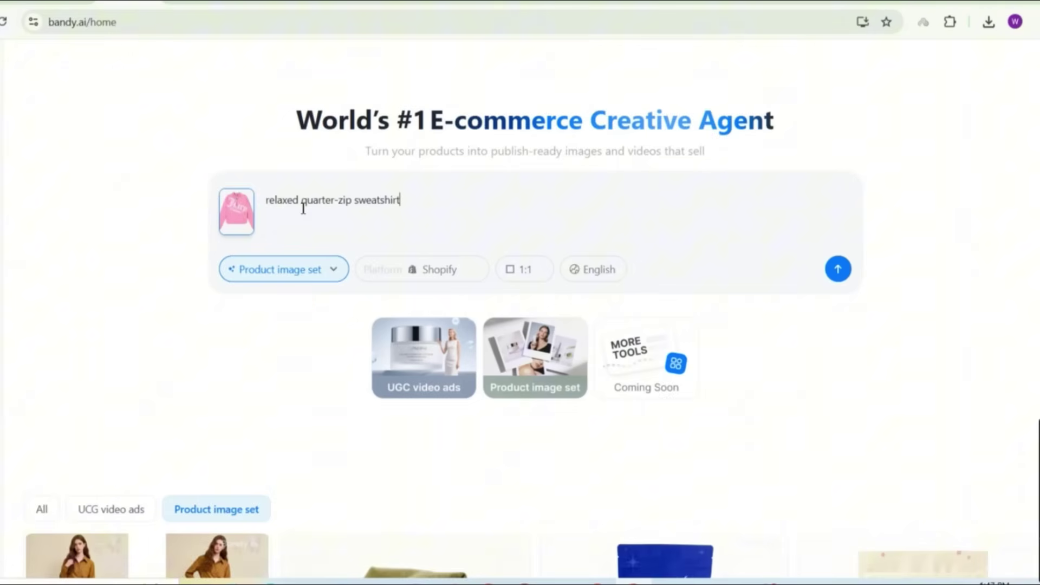
pyautogui.write('modern')
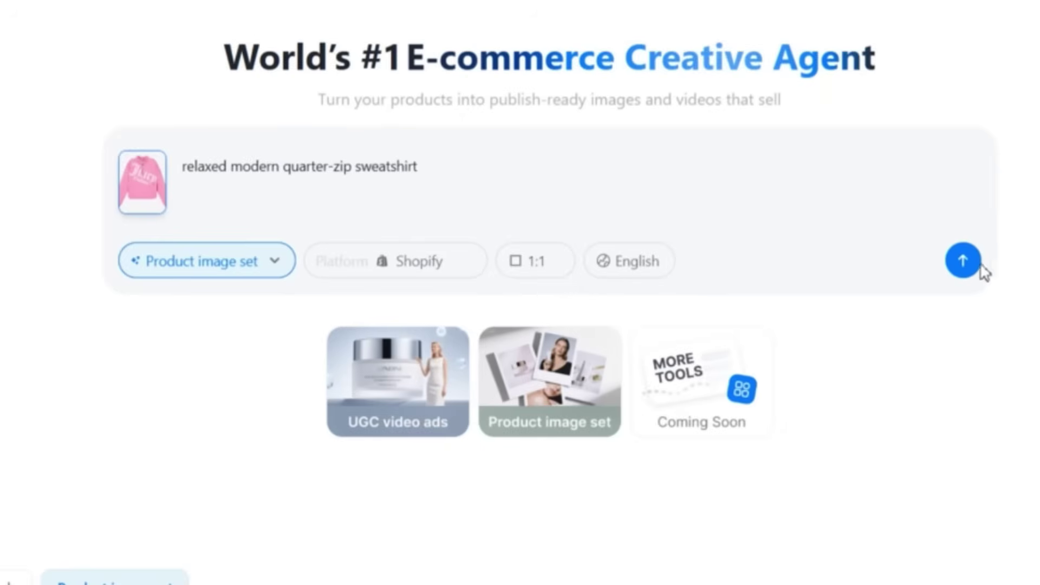
pyautogui.click(963, 262)
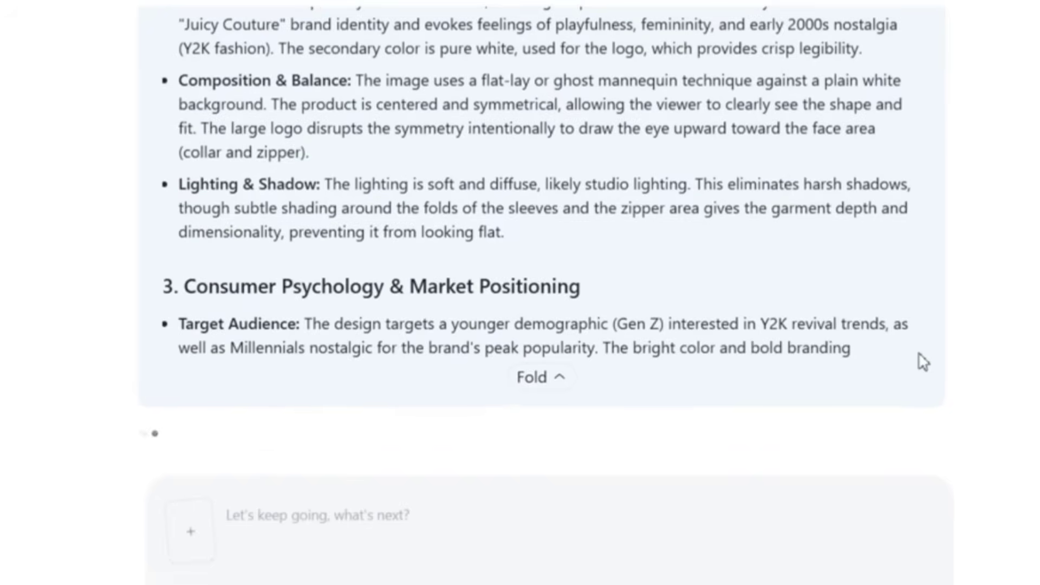
pyautogui.scroll(10, 912, 252)
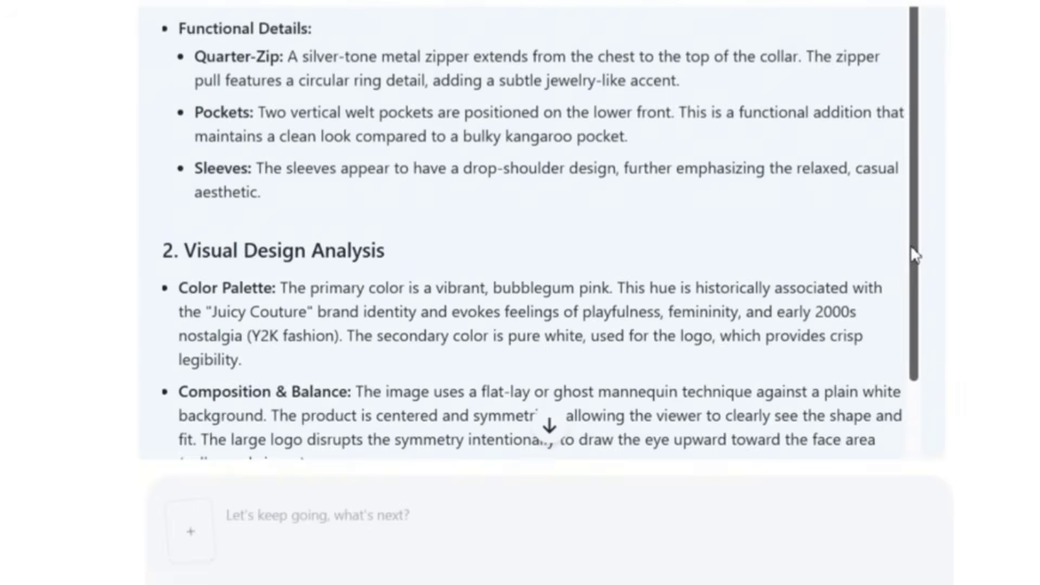
pyautogui.scroll(4, 913, 252)
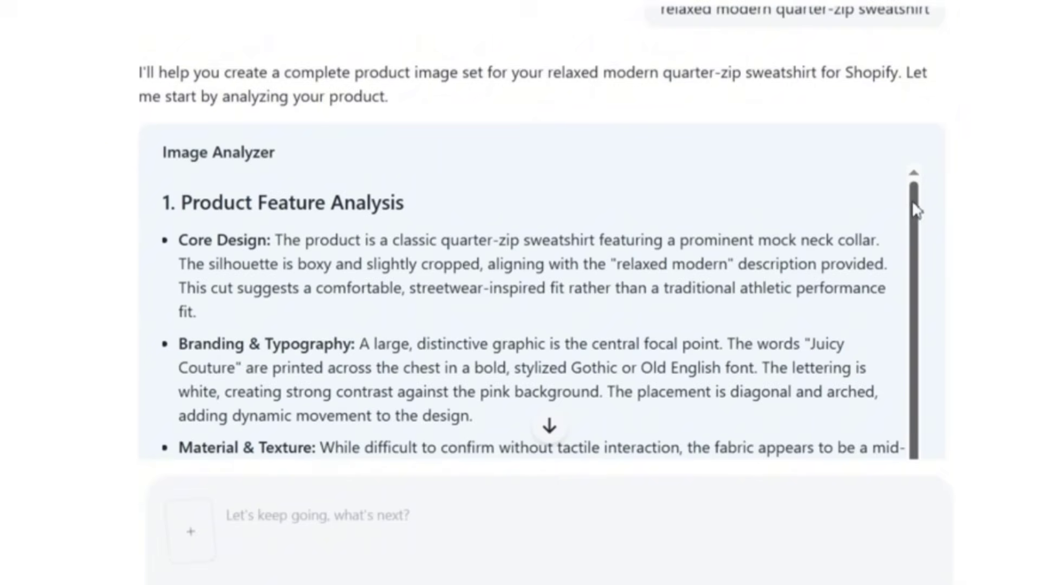
pyautogui.moveTo(915, 209); pyautogui.dragTo(921, 227)
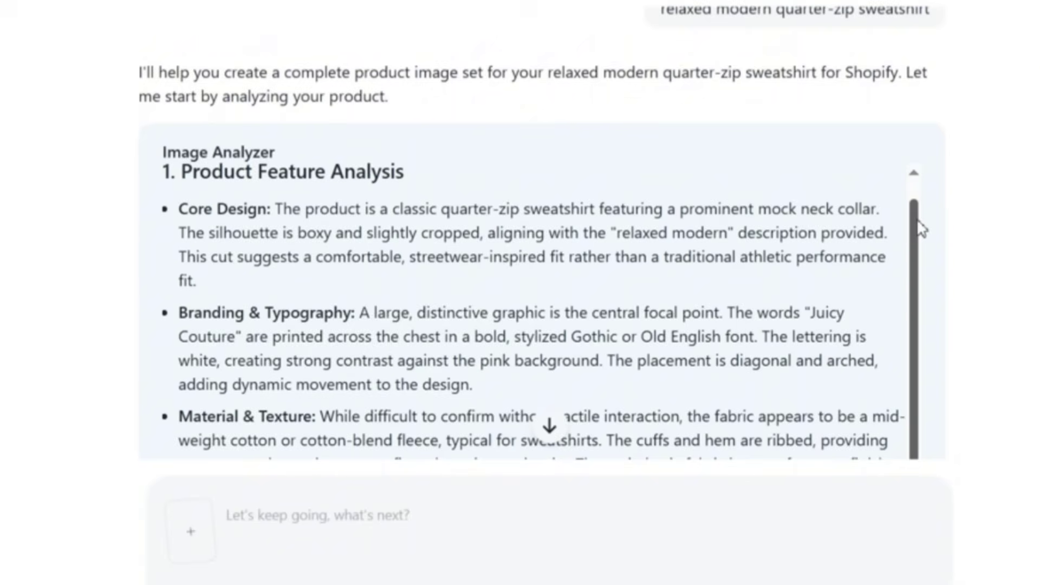
pyautogui.moveTo(919, 231); pyautogui.dragTo(919, 258)
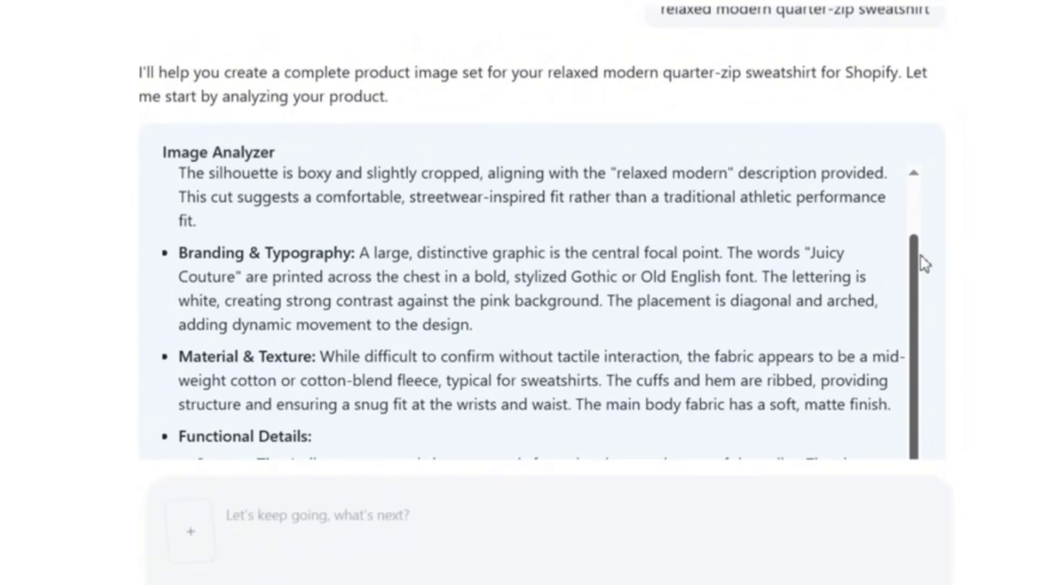
pyautogui.moveTo(925, 263); pyautogui.dragTo(933, 316)
pyautogui.scroll(10, 963, 344)
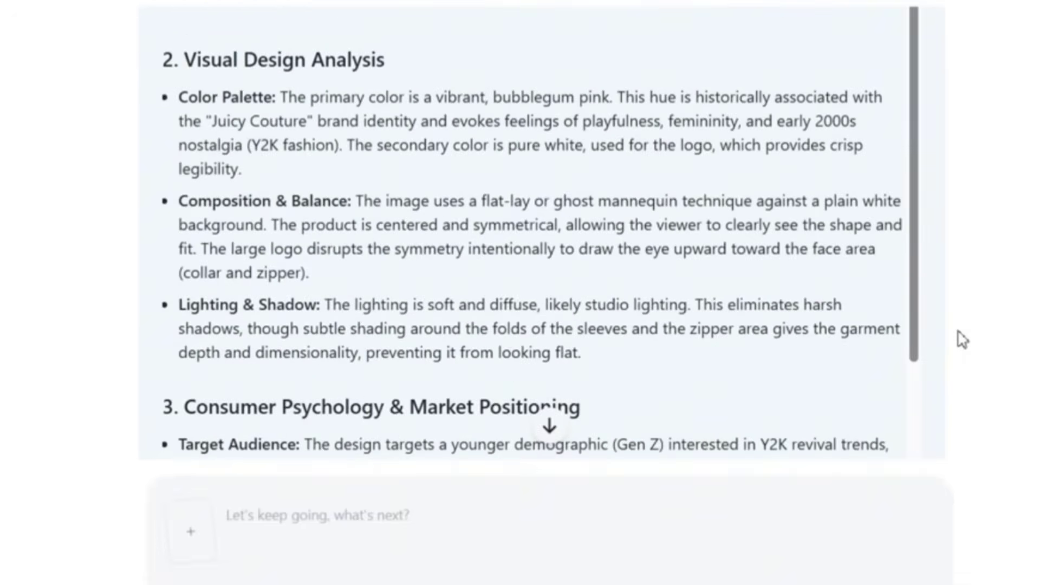
pyautogui.scroll(5, 912, 308)
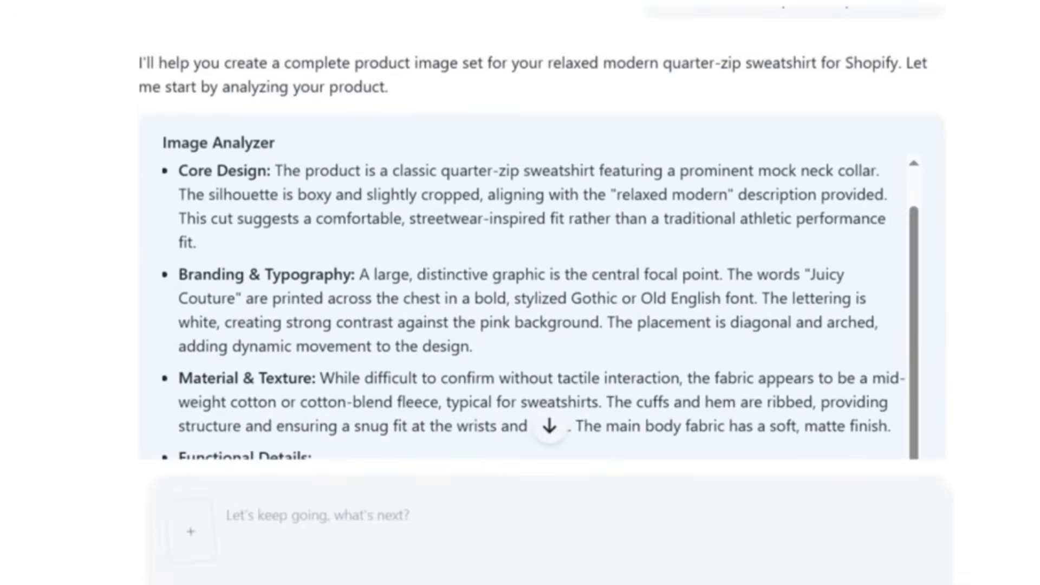
pyautogui.scroll(-3, 536, 281)
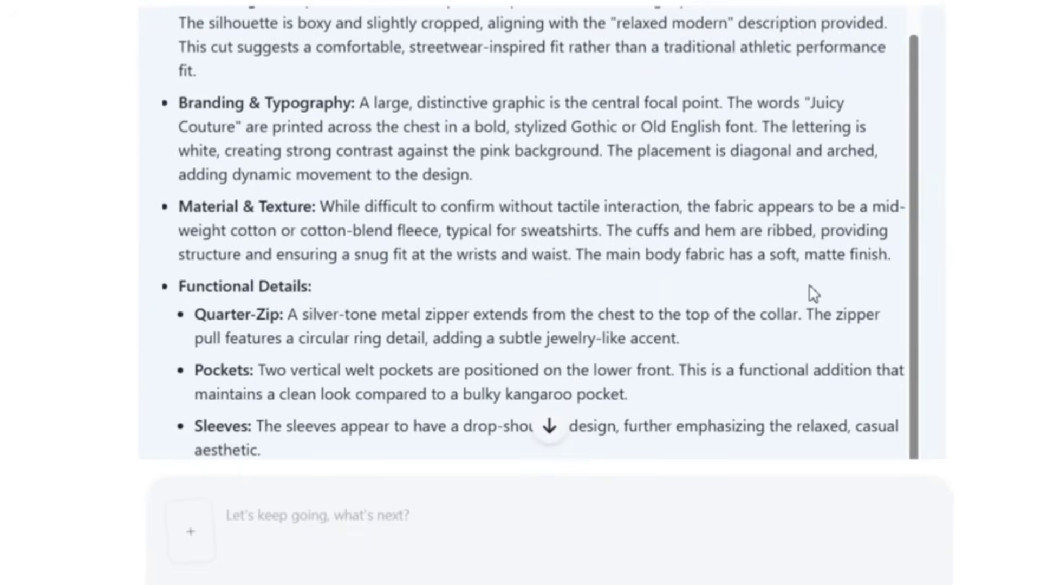
pyautogui.moveTo(921, 256); pyautogui.dragTo(928, 337)
pyautogui.scroll(-4, 811, 248)
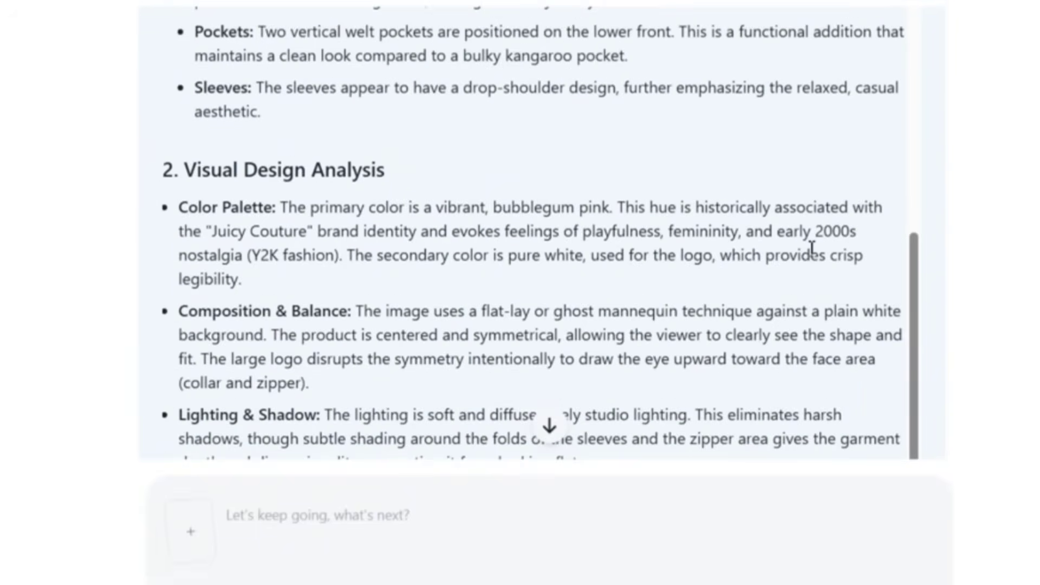
pyautogui.scroll(-4, 824, 276)
pyautogui.scroll(-2, 827, 279)
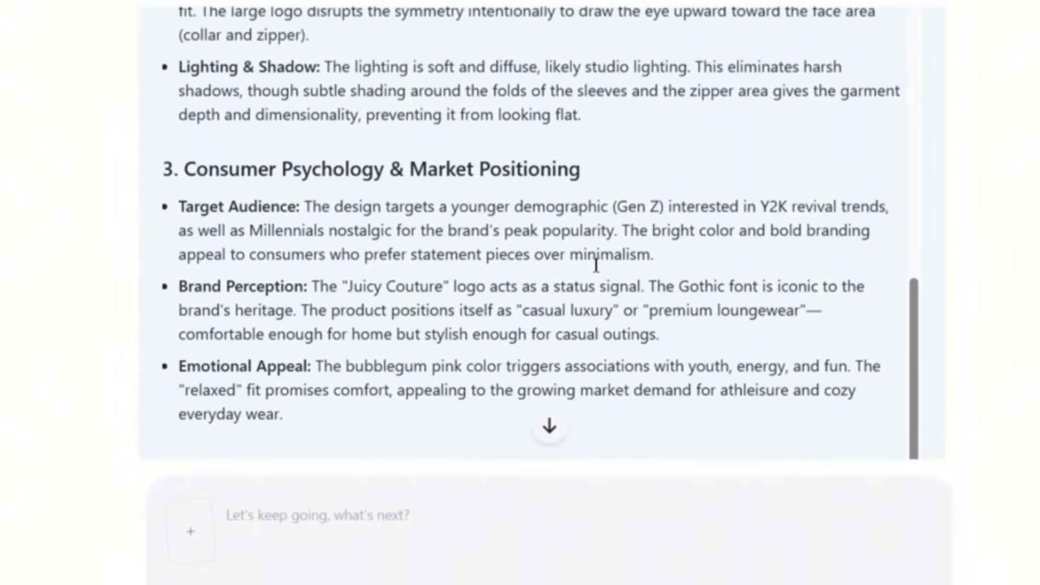
# Scroll past the optimization suggestions to the Smart plan with main, back, close-up and model images
pyautogui.scroll(-10, 727, 284)
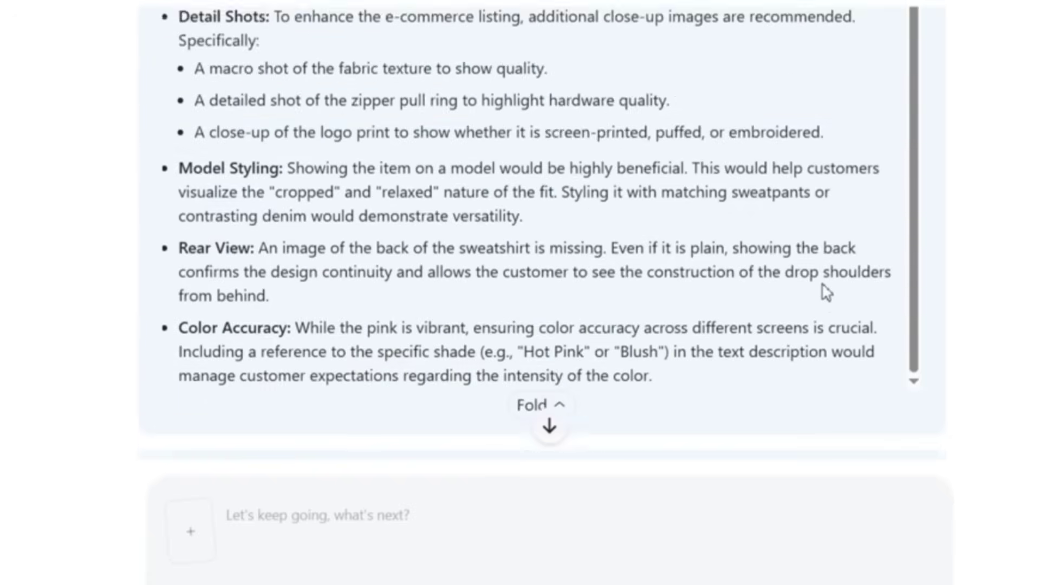
pyautogui.scroll(-2, 824, 292)
pyautogui.scroll(3, 824, 293)
pyautogui.scroll(1, 865, 285)
pyautogui.scroll(5, 865, 285)
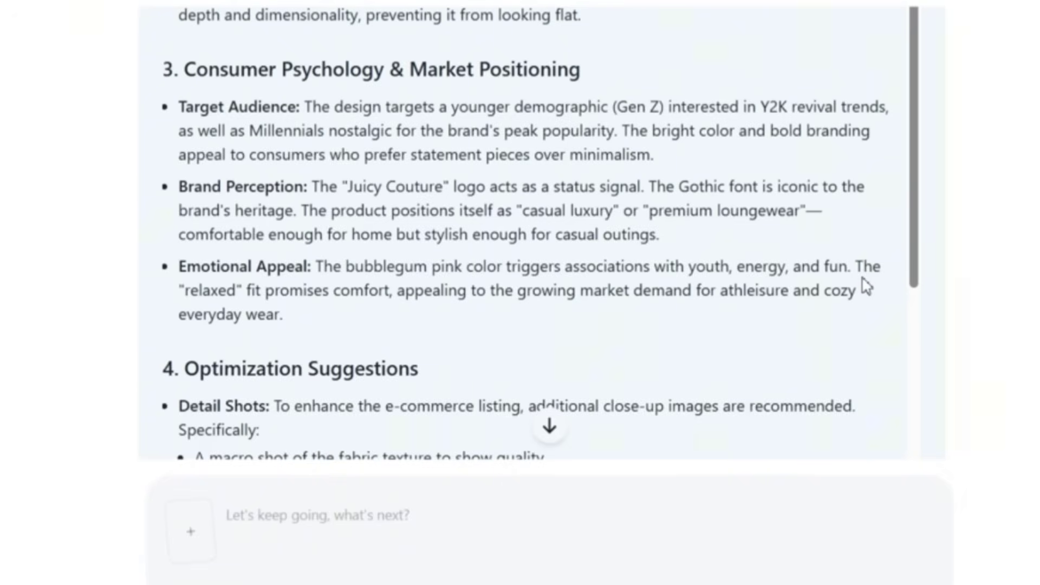
pyautogui.scroll(-3, 924, 204)
pyautogui.scroll(-3, 936, 240)
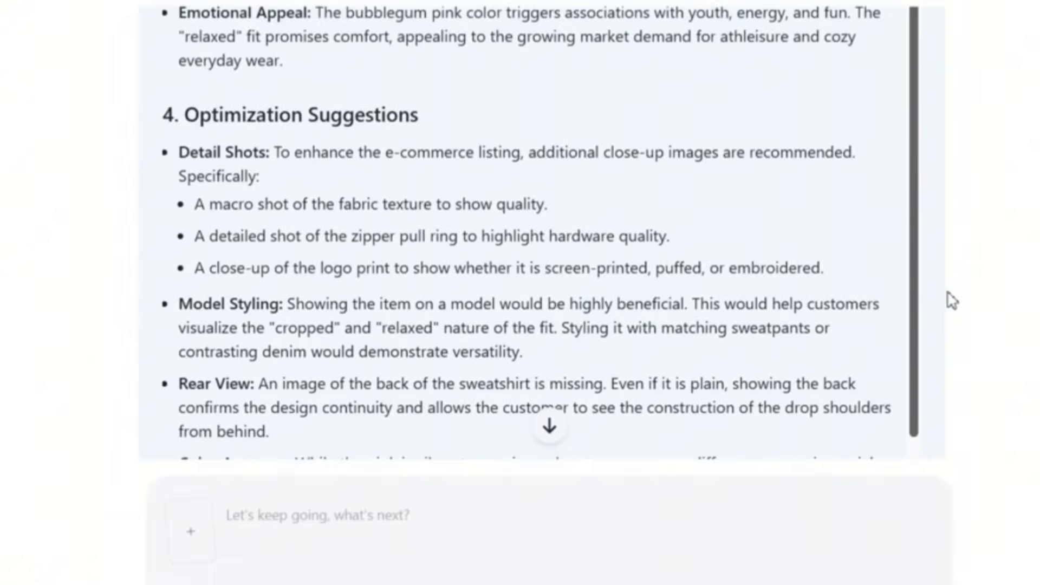
pyautogui.scroll(-1, 957, 317)
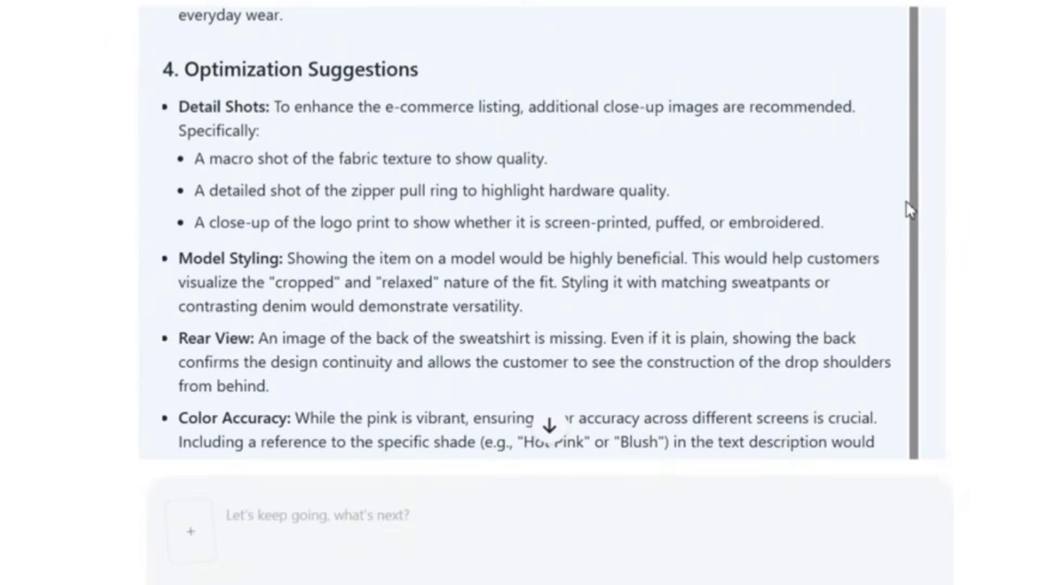
pyautogui.scroll(-2, 906, 204)
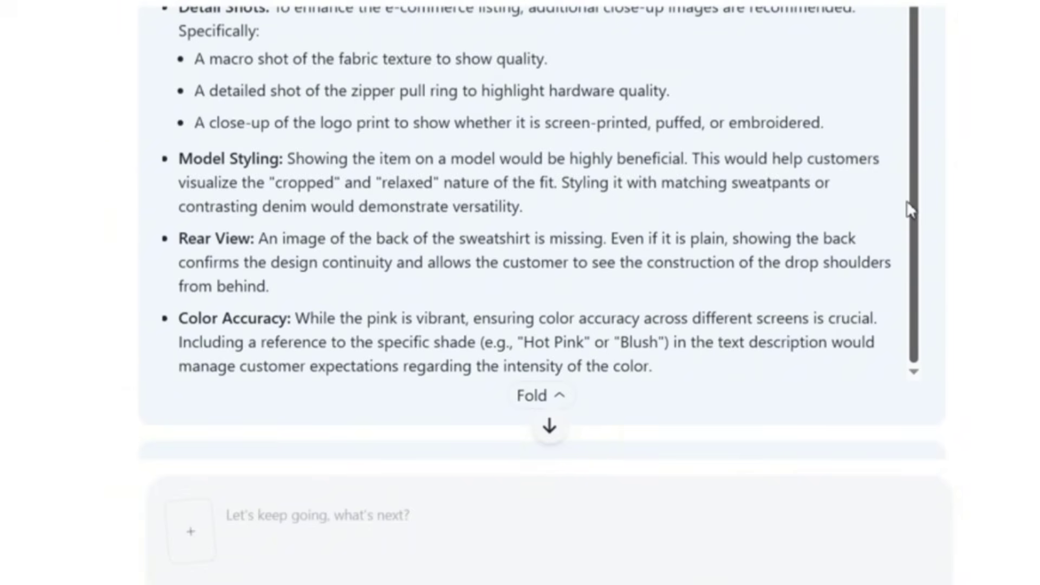
pyautogui.scroll(-5, 910, 208)
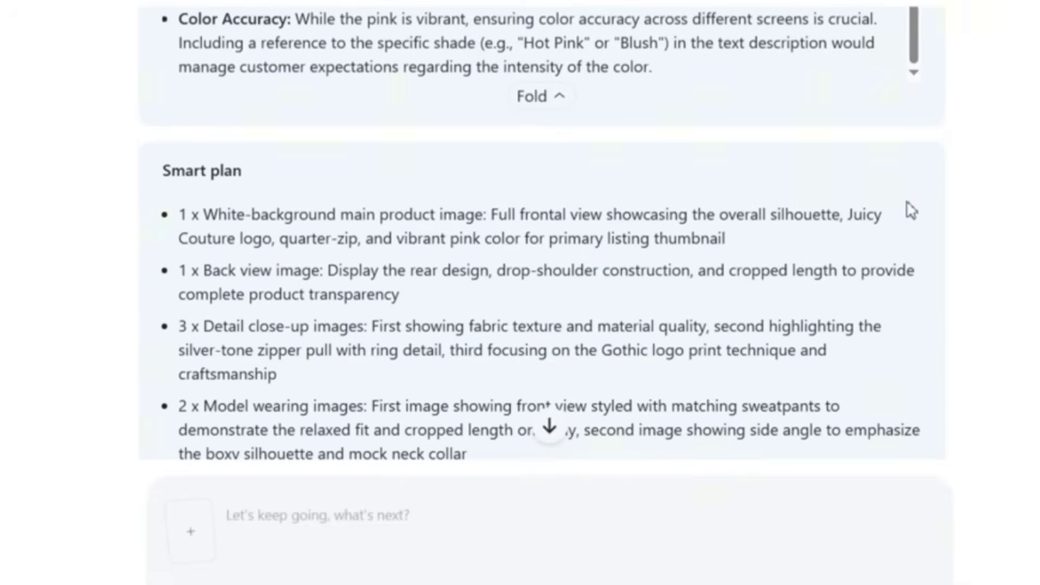
# Scroll to the end of the eight-image, 48-credit Smart plan and select its bullet list
pyautogui.scroll(-2, 912, 210)
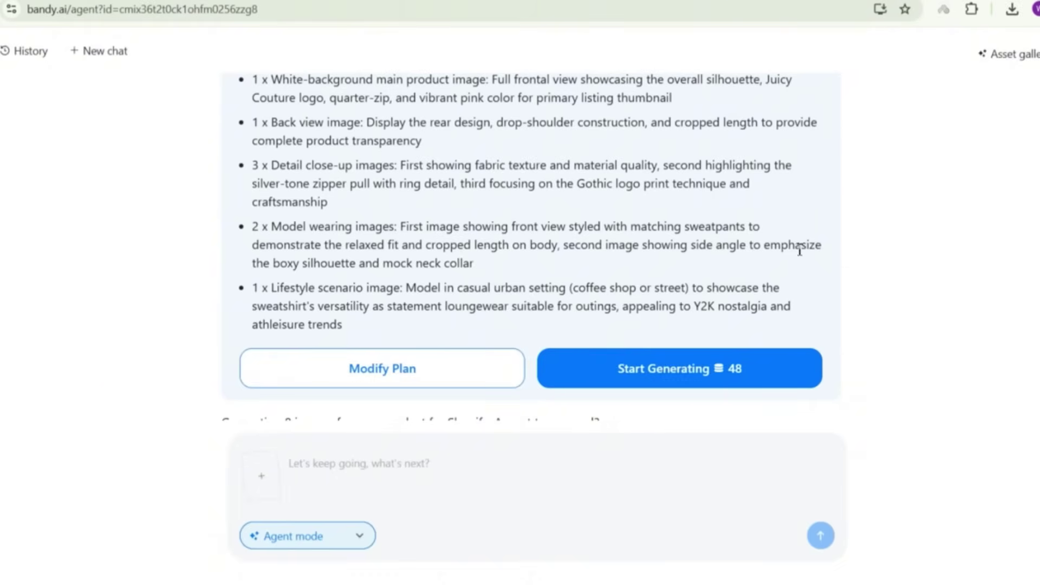
pyautogui.scroll(-1, 543, 343)
pyautogui.tripleClick(428, 301)
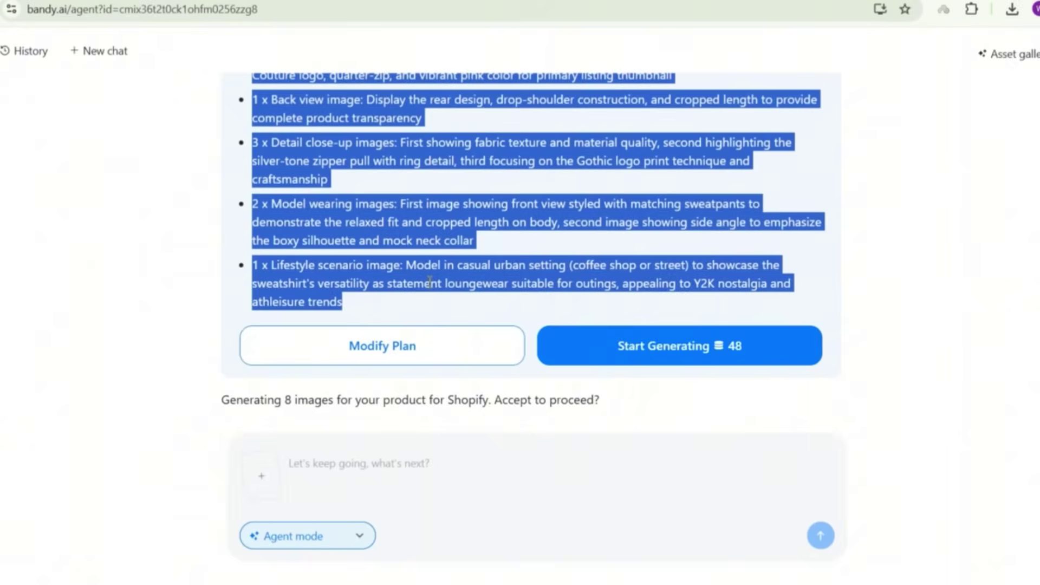
# Choose Modify Plan and write: 4 model images, 3 lifestyle scenario images, everything else as is
pyautogui.rightClick(433, 281)
pyautogui.click(449, 297)
pyautogui.click(519, 352)
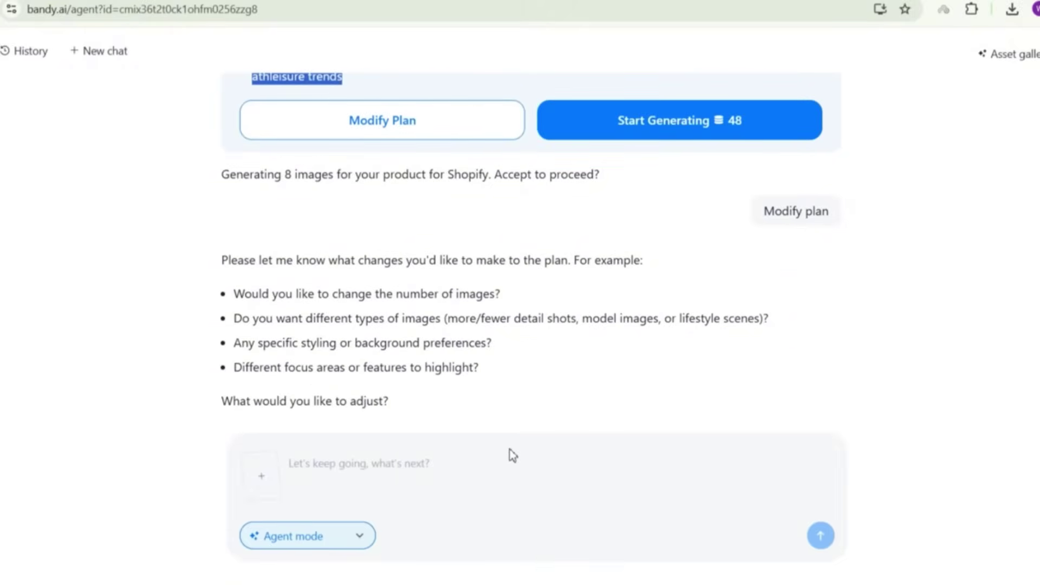
pyautogui.click(489, 453)
pyautogui.click(409, 464)
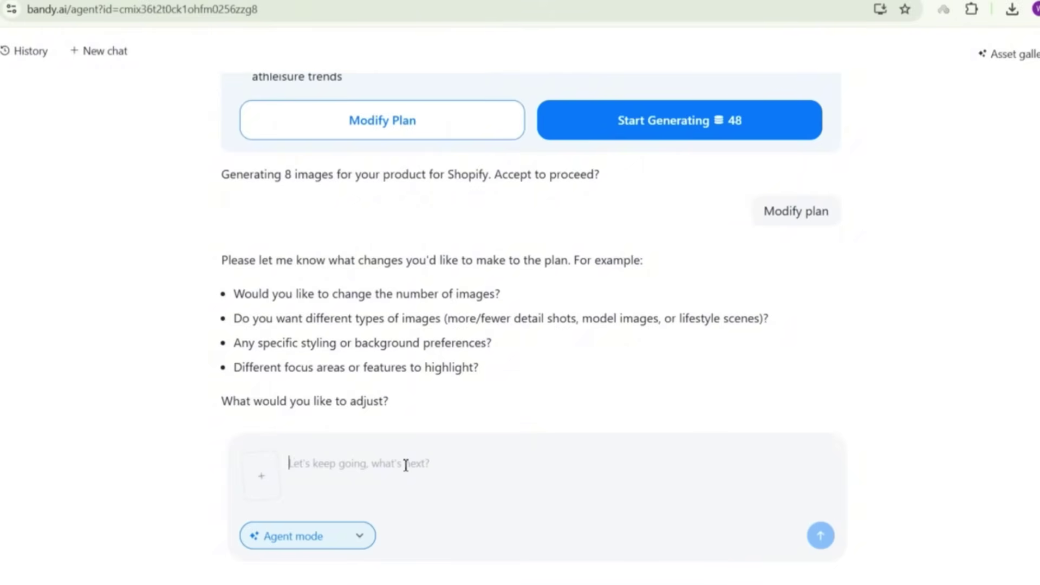
pyautogui.write('increase the number of mod')
pyautogui.scroll(4, 449, 307)
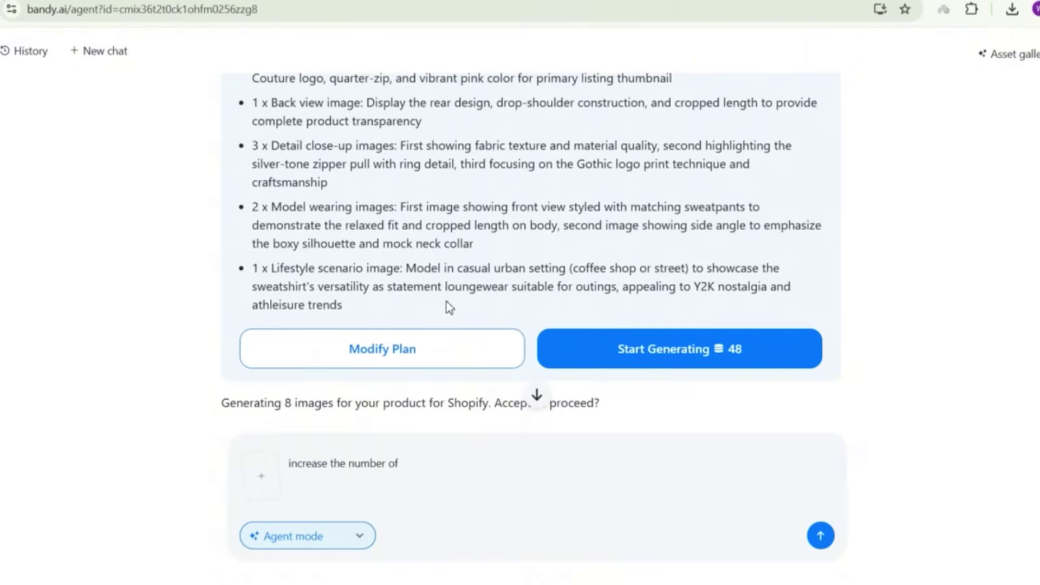
pyautogui.write('el images to ')
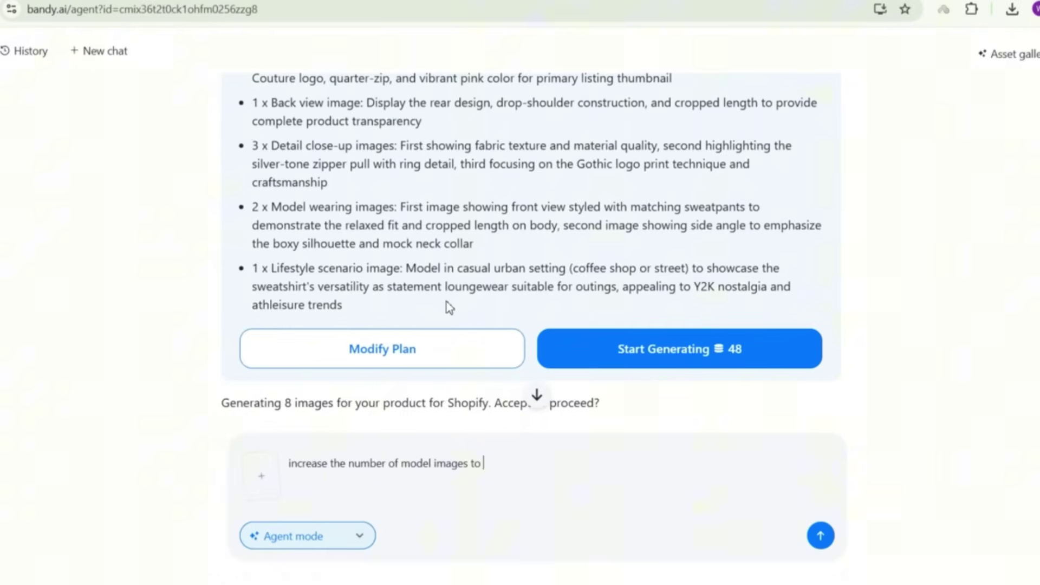
pyautogui.write('4 and the number of li')
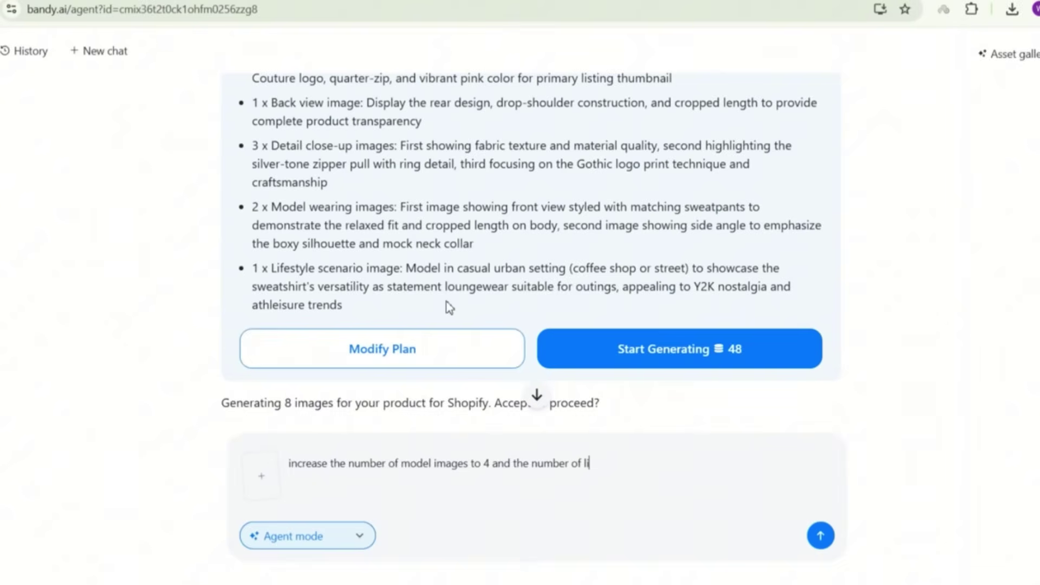
pyautogui.write('festyle scantio')
pyautogui.press('BackSpace')
pyautogui.press('BackSpace')
pyautogui.press('BackSpace')
pyautogui.press('BackSpace')
pyautogui.press('BackSpace')
pyautogui.press('BackSpace')
pyautogui.write('cenario images to 3 and keep everything else as is')
pyautogui.scroll(-5, 541, 352)
# Send the plan change, then approve the revised 72-credit plan to start generating
pyautogui.press('Return')
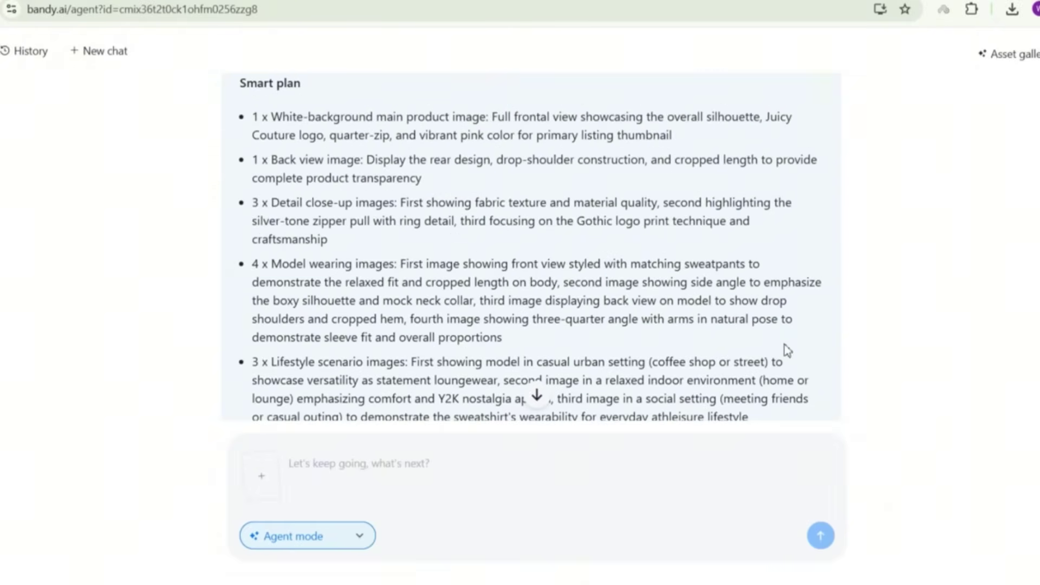
pyautogui.scroll(5, 784, 345)
pyautogui.scroll(-7, 787, 349)
pyautogui.scroll(2, 787, 349)
pyautogui.scroll(-1, 787, 350)
pyautogui.scroll(4, 787, 349)
pyautogui.scroll(-4, 786, 350)
pyautogui.scroll(-2, 784, 344)
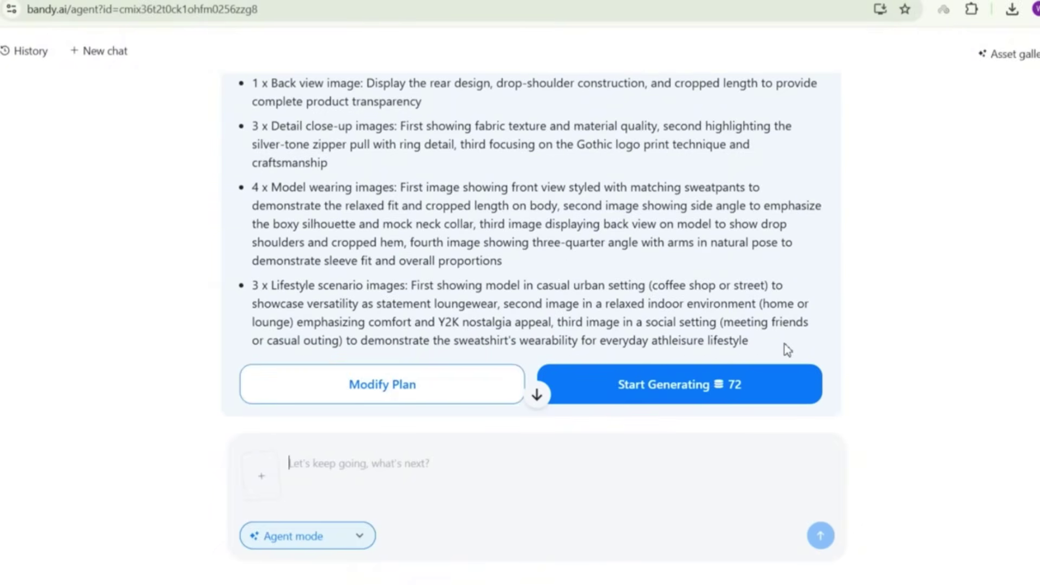
pyautogui.click(703, 389)
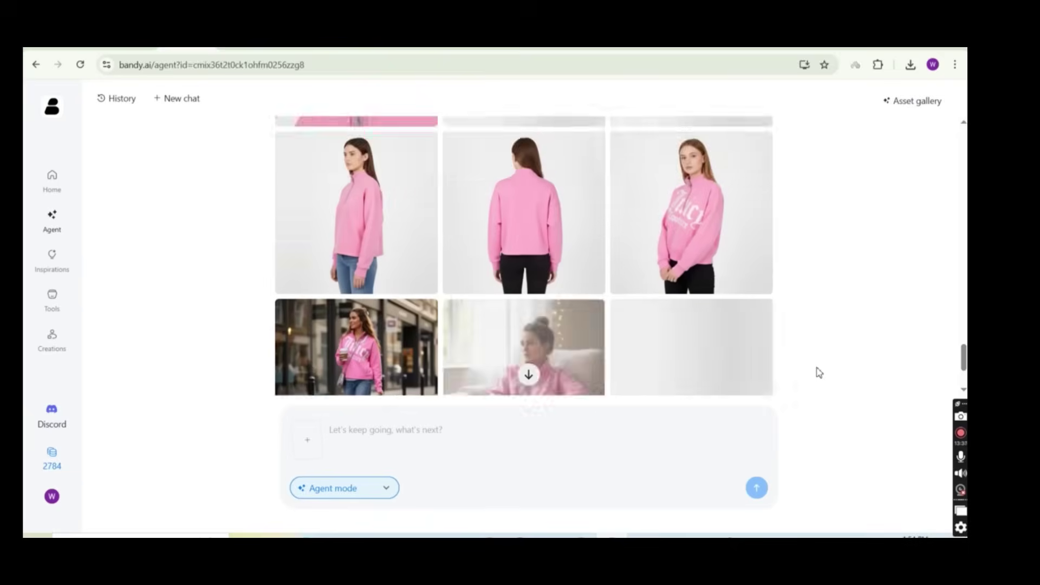
# Scroll through all 12 generated sweatshirt images, including the indoor and outdoor lifestyle shots
pyautogui.scroll(10, 819, 372)
pyautogui.scroll(4, 819, 372)
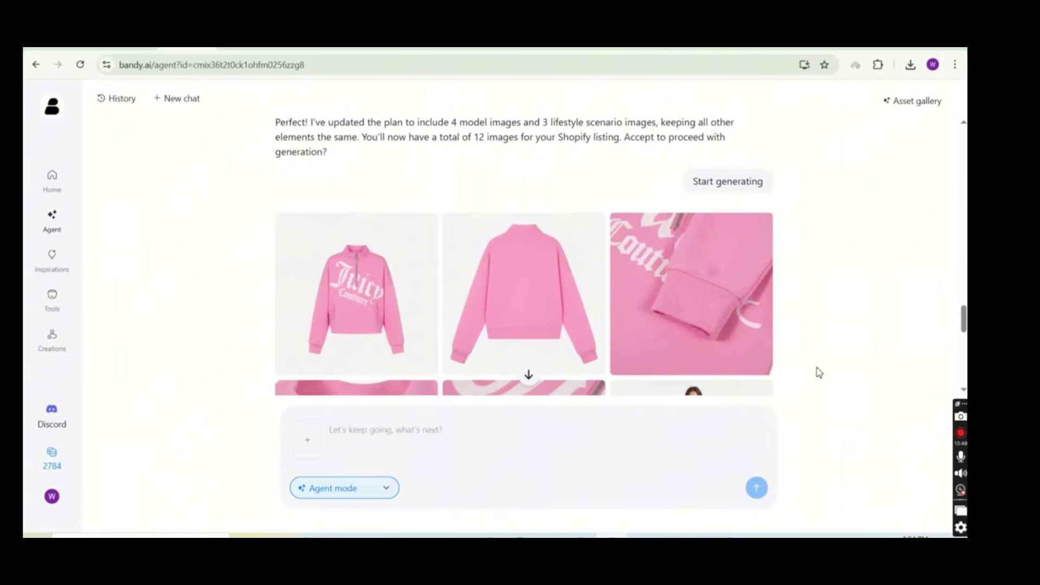
pyautogui.scroll(-3, 810, 275)
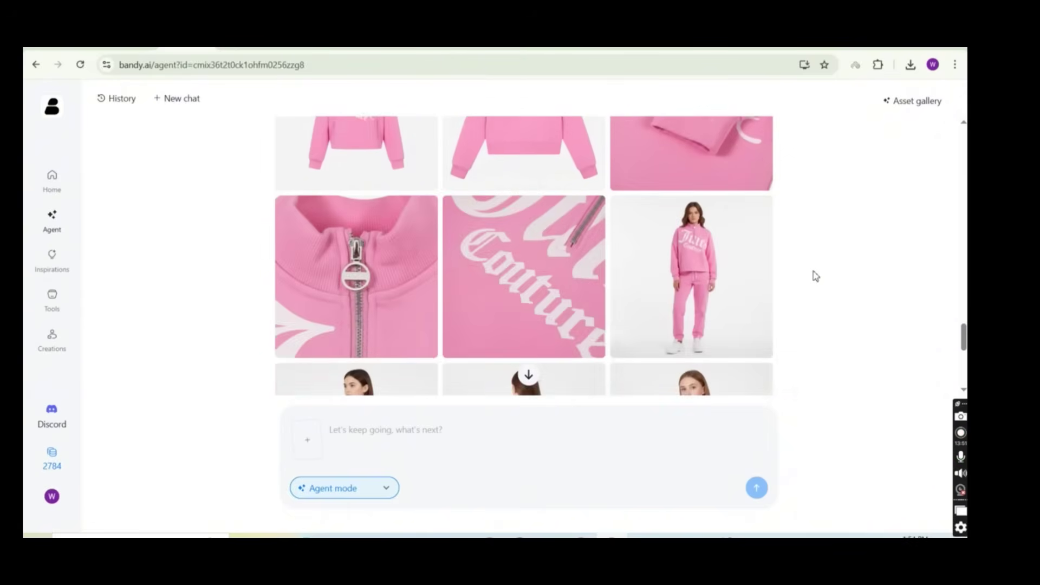
pyautogui.scroll(1, 814, 275)
pyautogui.scroll(-2, 815, 276)
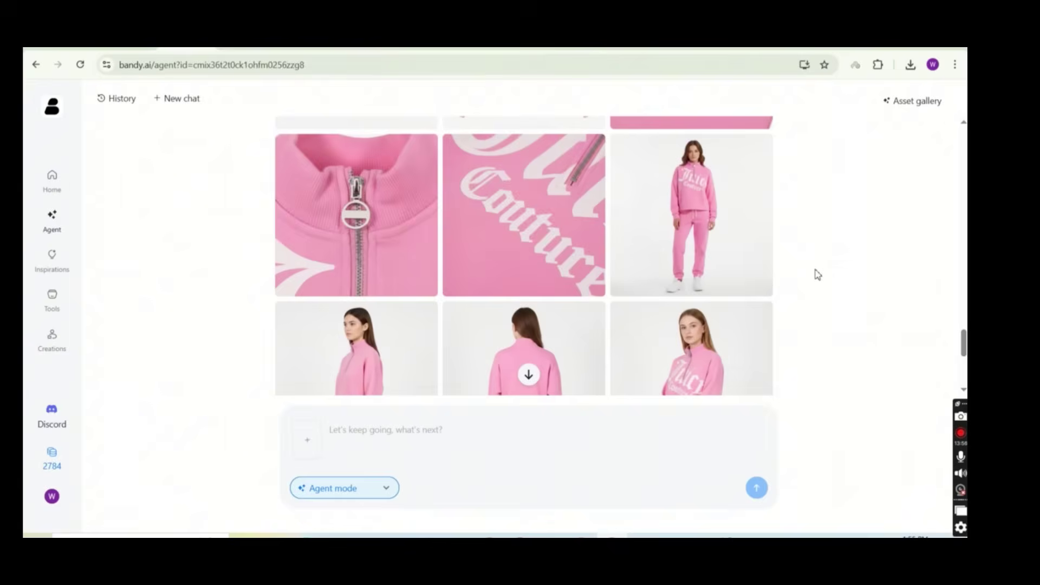
pyautogui.scroll(-2, 815, 273)
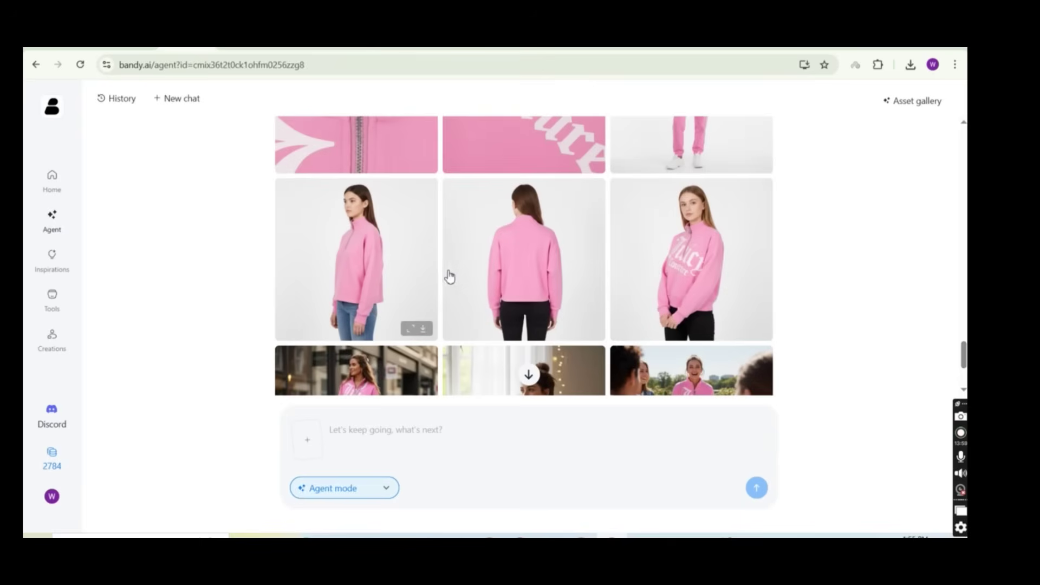
pyautogui.scroll(-3, 456, 277)
# Open the outdoor group photo in the asset gallery and download it
pyautogui.click(394, 249)
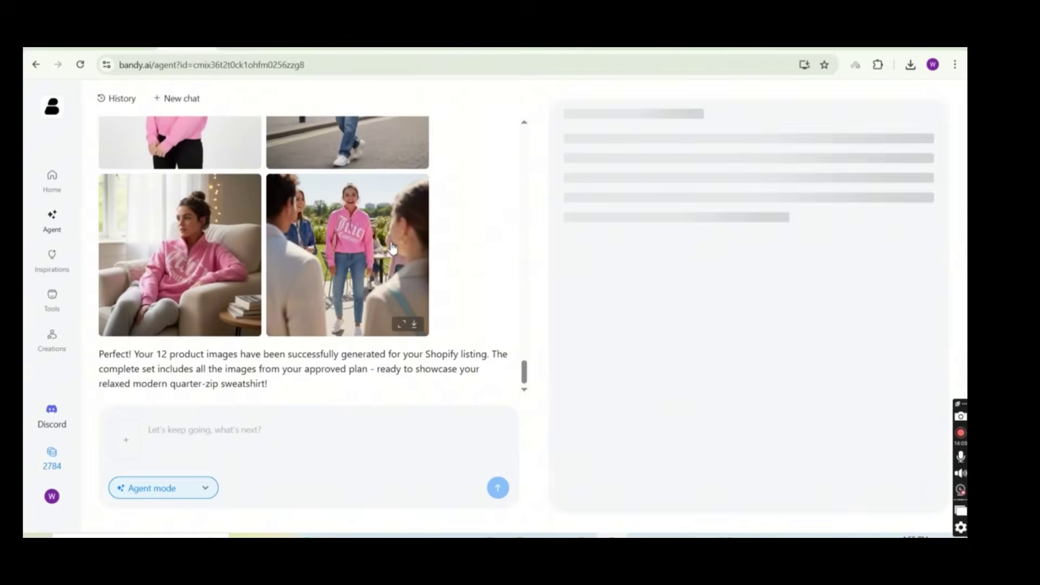
pyautogui.scroll(3, 425, 262)
pyautogui.scroll(2, 466, 279)
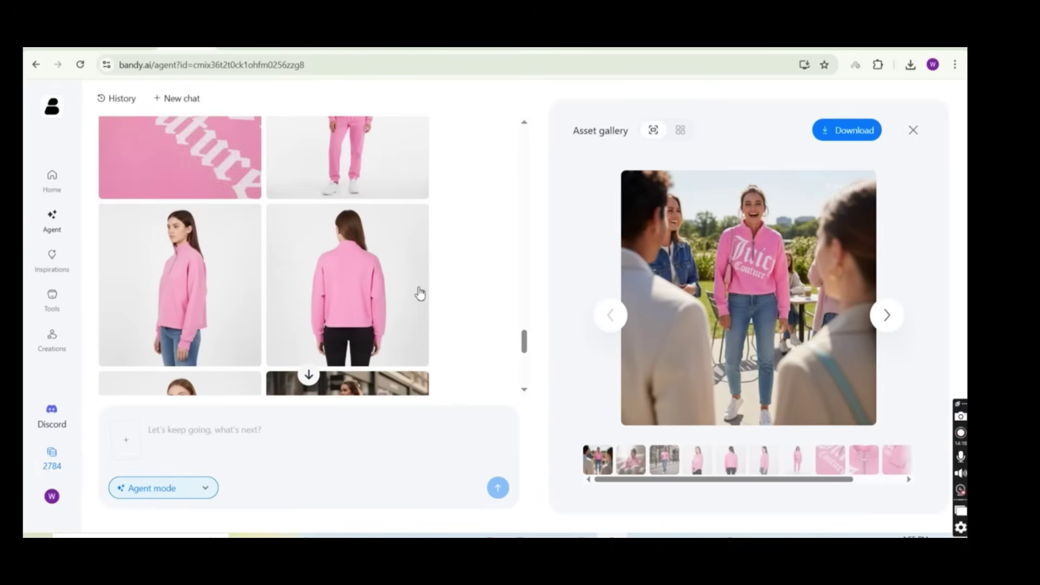
pyautogui.scroll(-5, 419, 293)
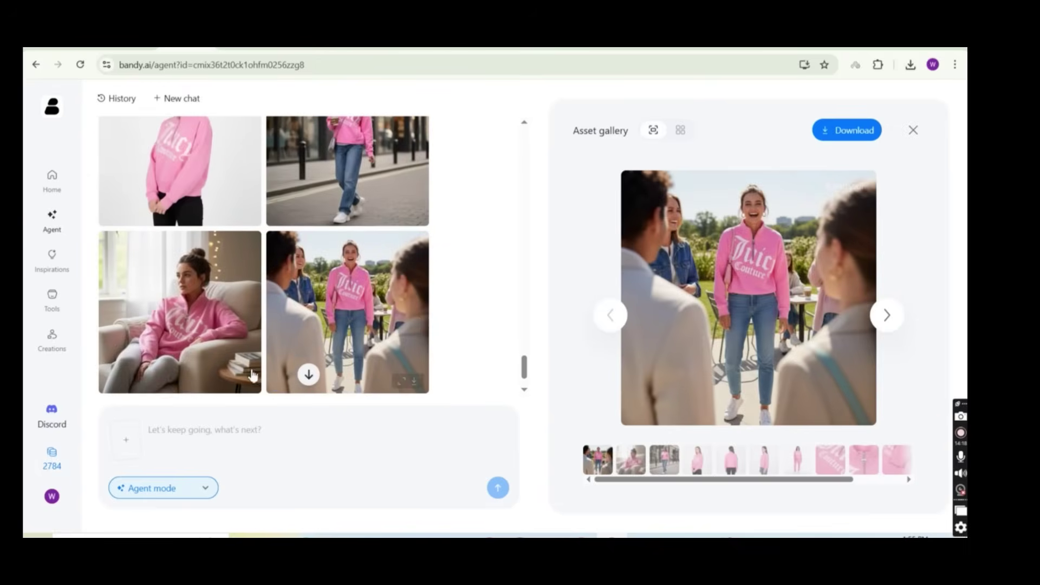
pyautogui.click(846, 130)
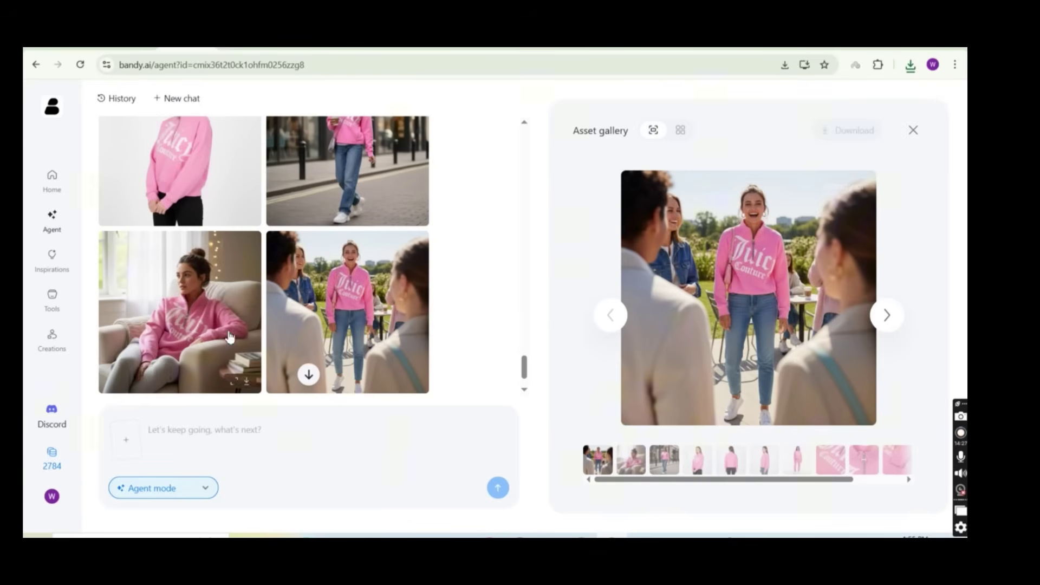
# Browse the sofa, street, studio, Couture lettering, cuff, flat-front and model shots in the gallery
pyautogui.click(629, 464)
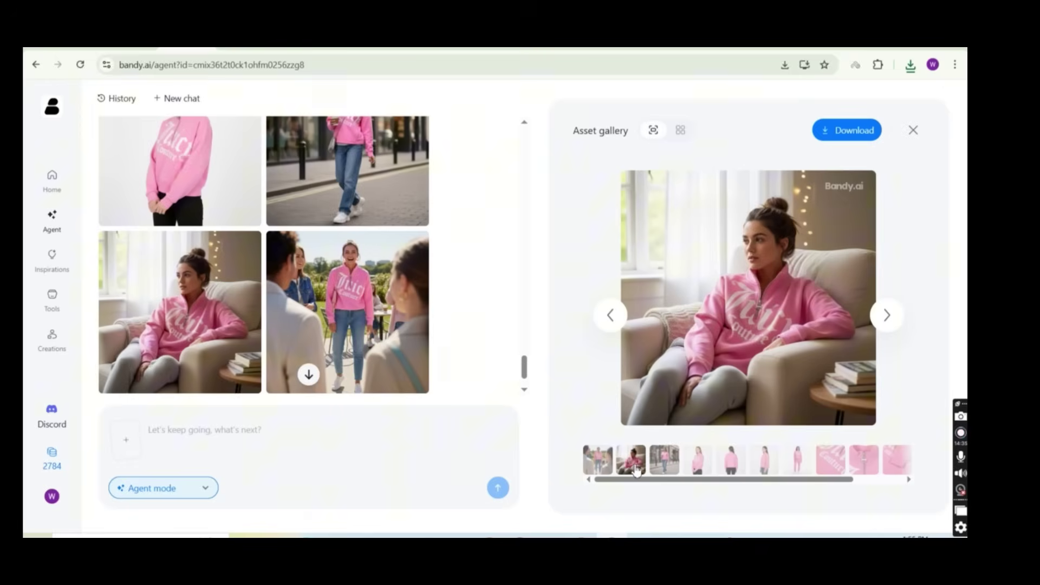
pyautogui.click(666, 468)
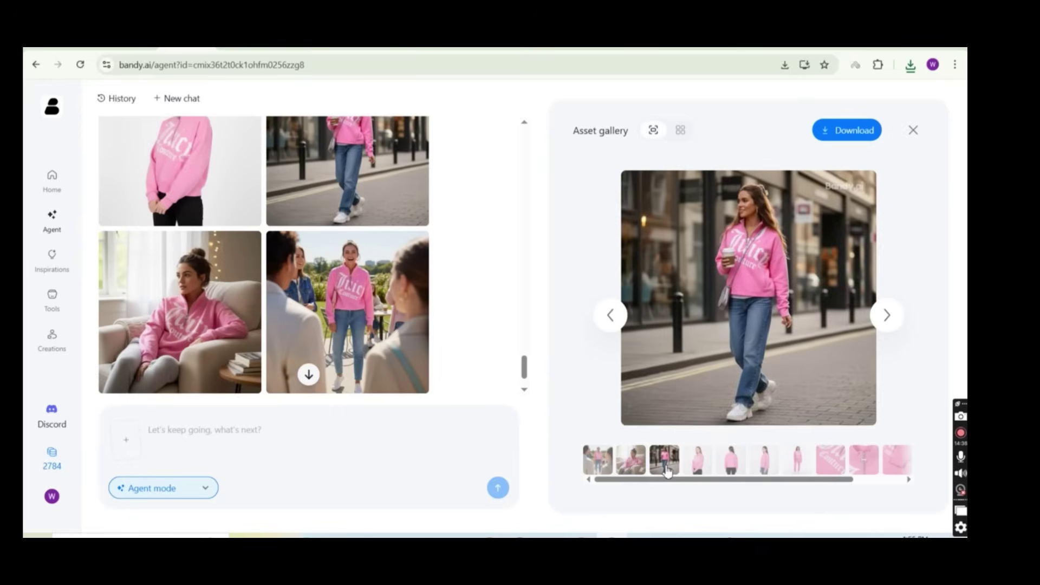
pyautogui.click(698, 467)
pyautogui.click(730, 464)
pyautogui.click(764, 464)
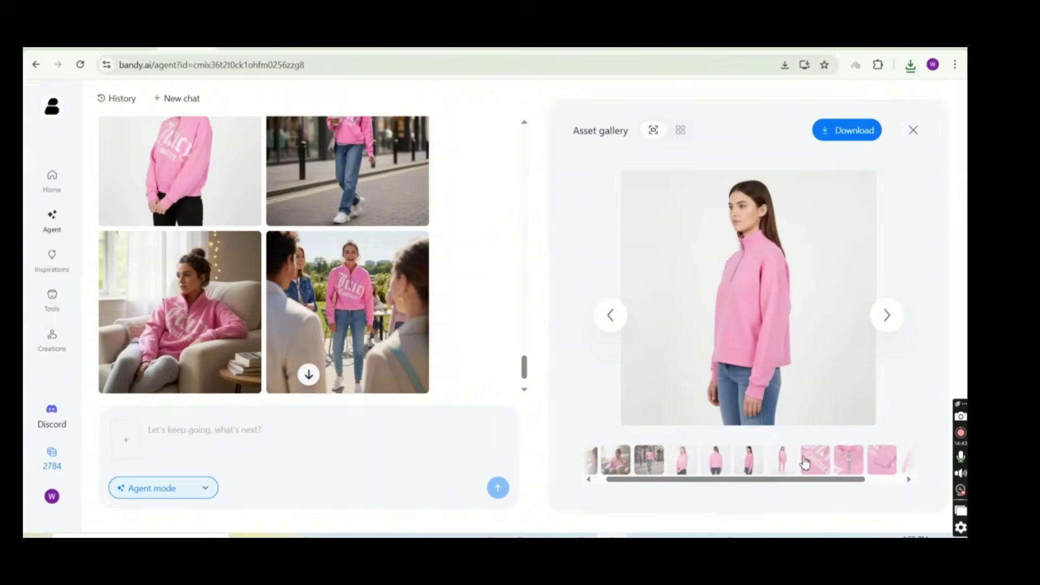
pyautogui.click(807, 462)
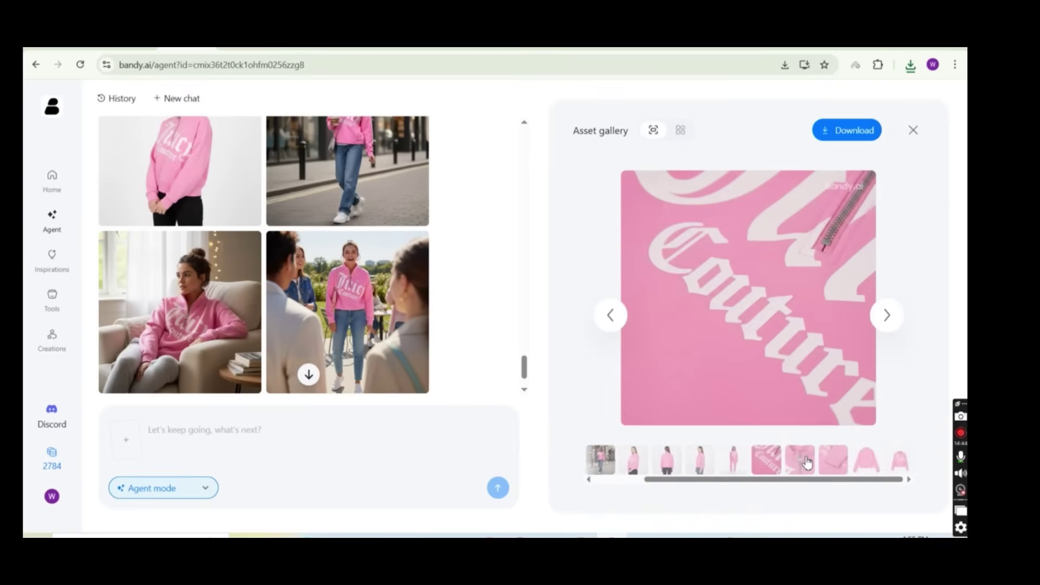
pyautogui.click(826, 464)
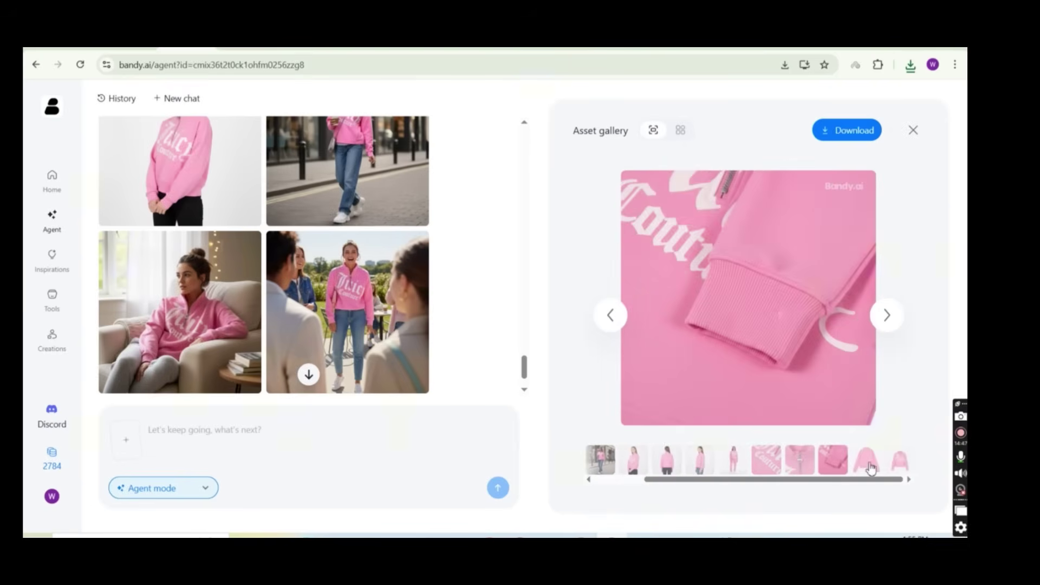
pyautogui.click(899, 464)
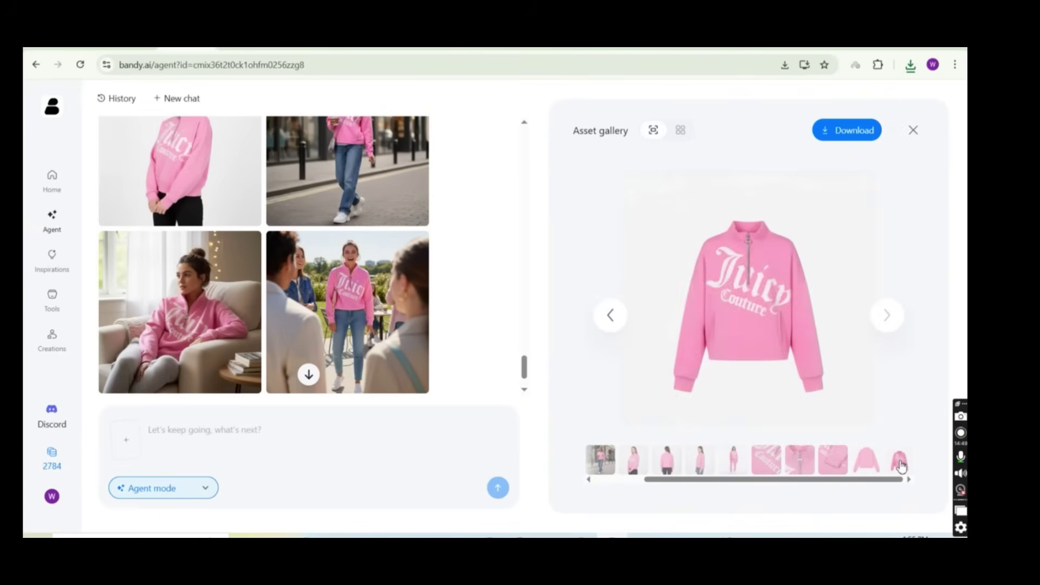
pyautogui.click(633, 464)
# Download the displayed sweatshirt image, then set up a Product image set for the General platform
pyautogui.click(854, 130)
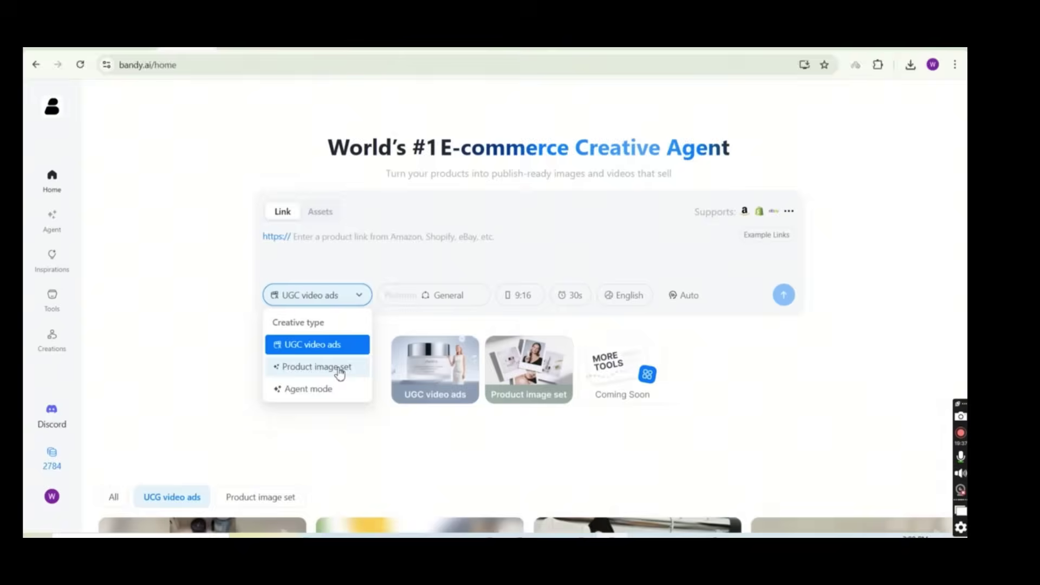
pyautogui.click(339, 373)
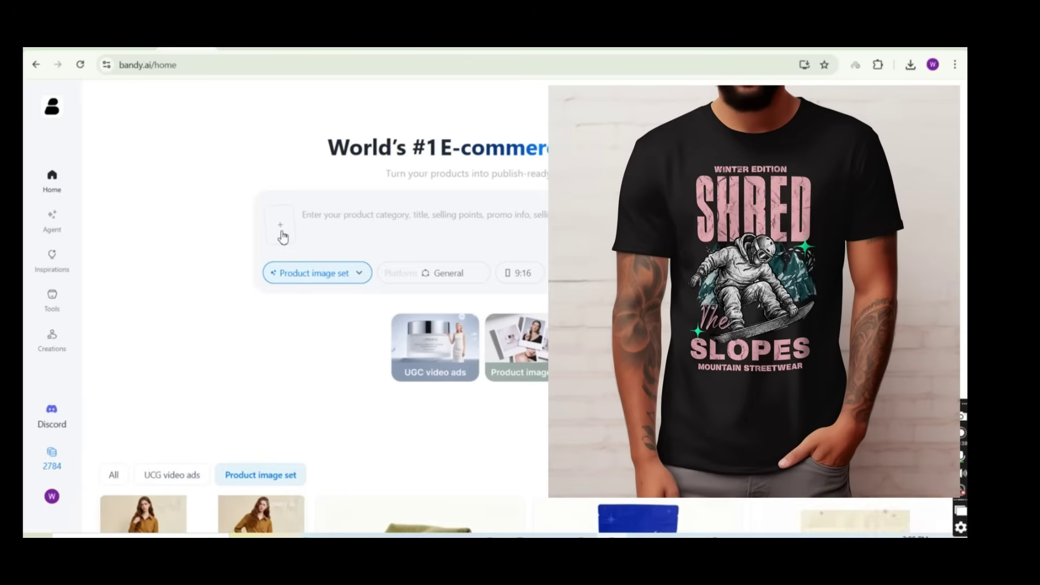
pyautogui.click(414, 273)
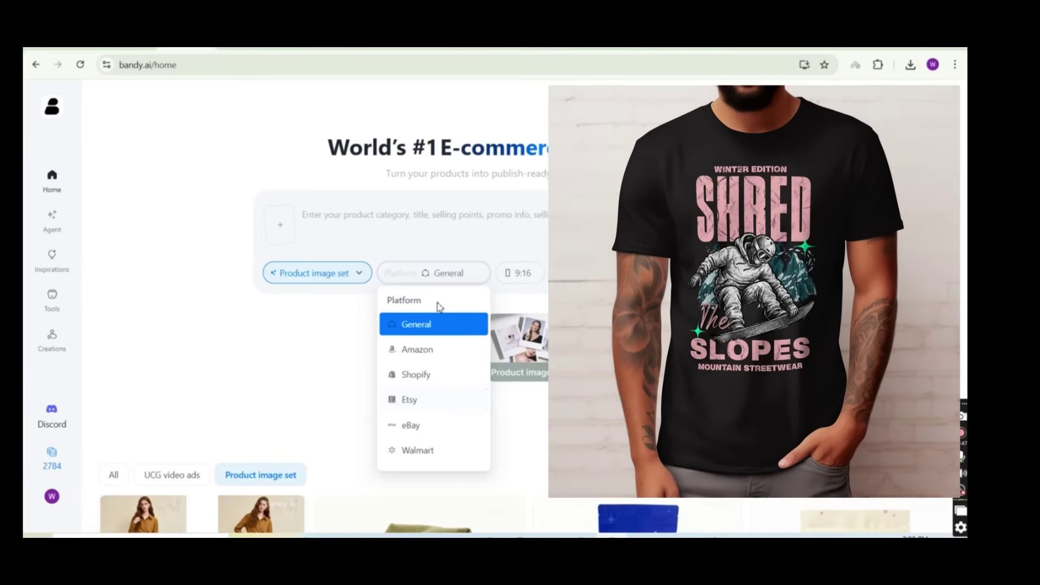
pyautogui.click(428, 331)
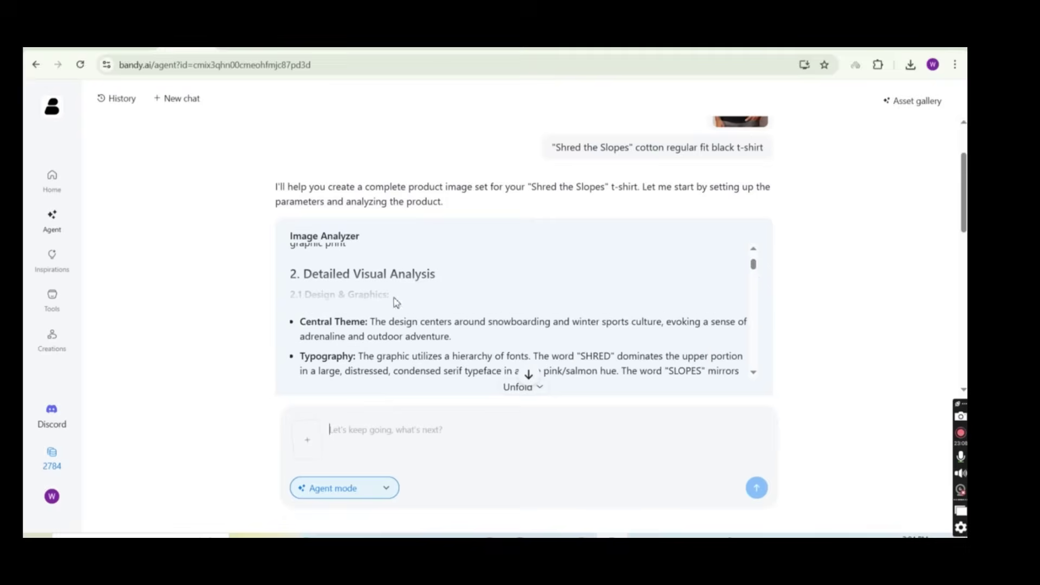
# Ask the agent for 2 images per type instead of one and send the change
pyautogui.scroll(-2, 758, 345)
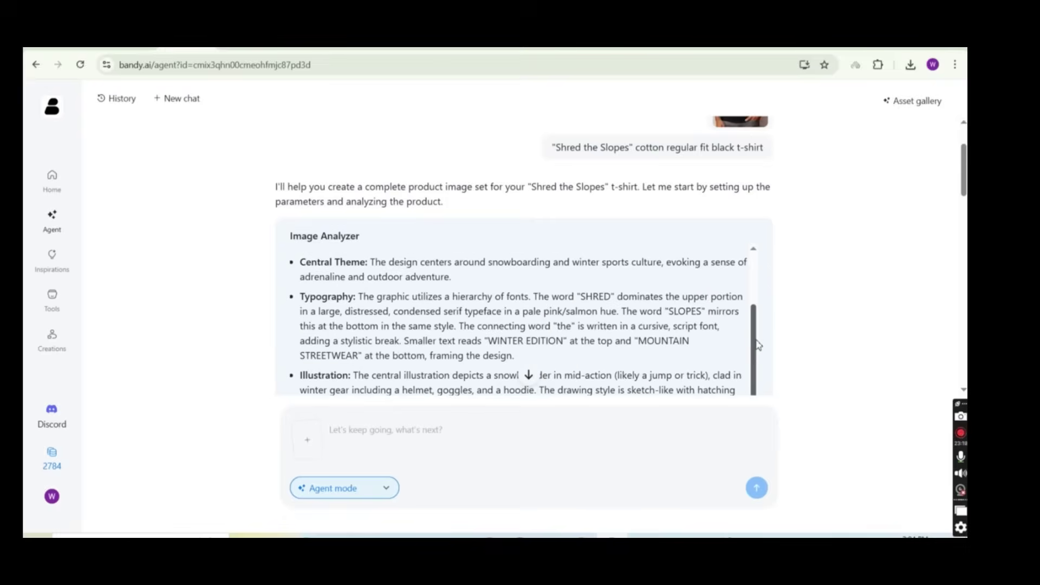
pyautogui.scroll(-8, 757, 345)
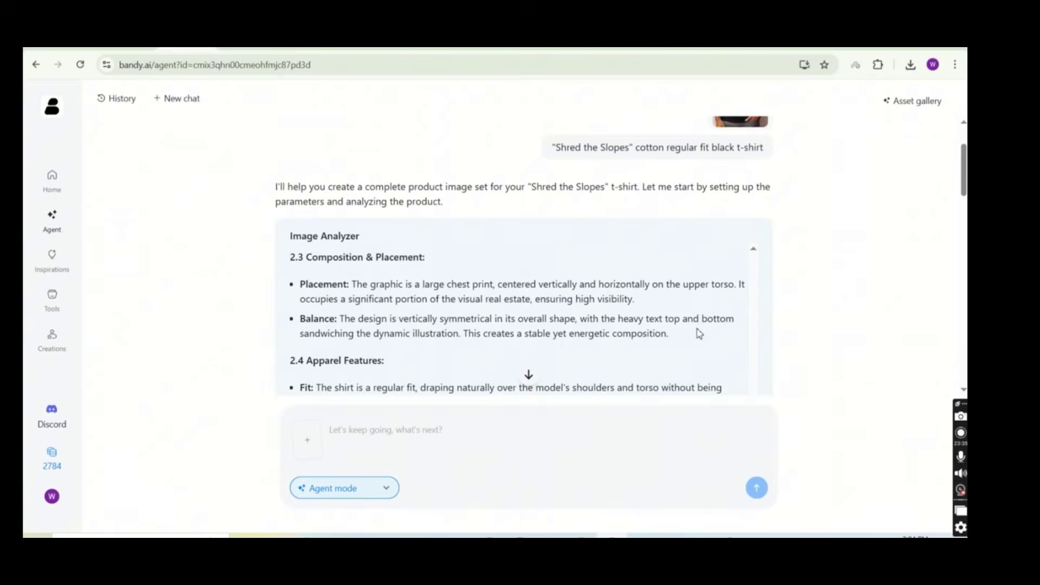
pyautogui.scroll(-10, 762, 332)
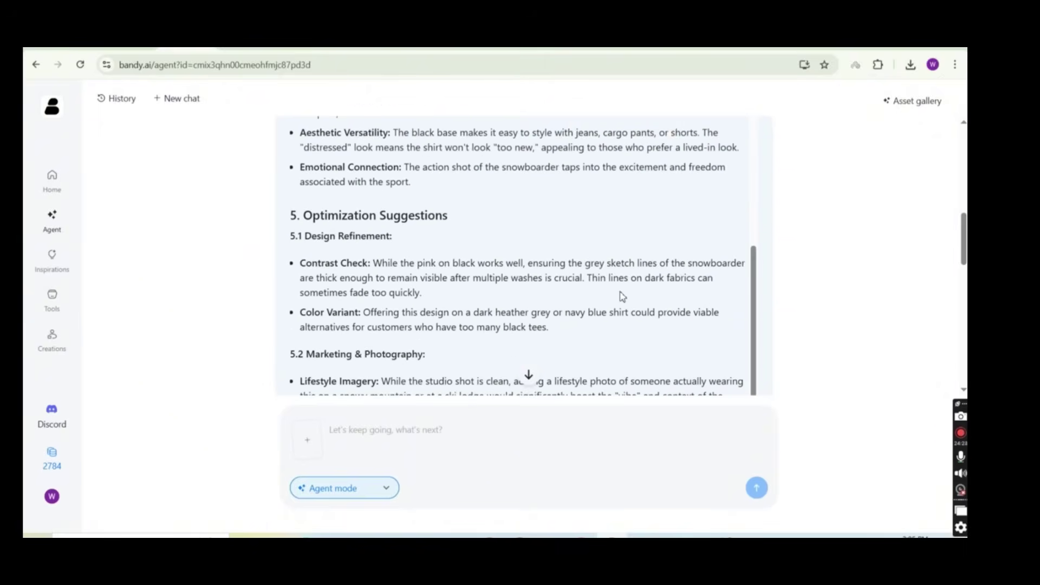
pyautogui.scroll(-7, 622, 296)
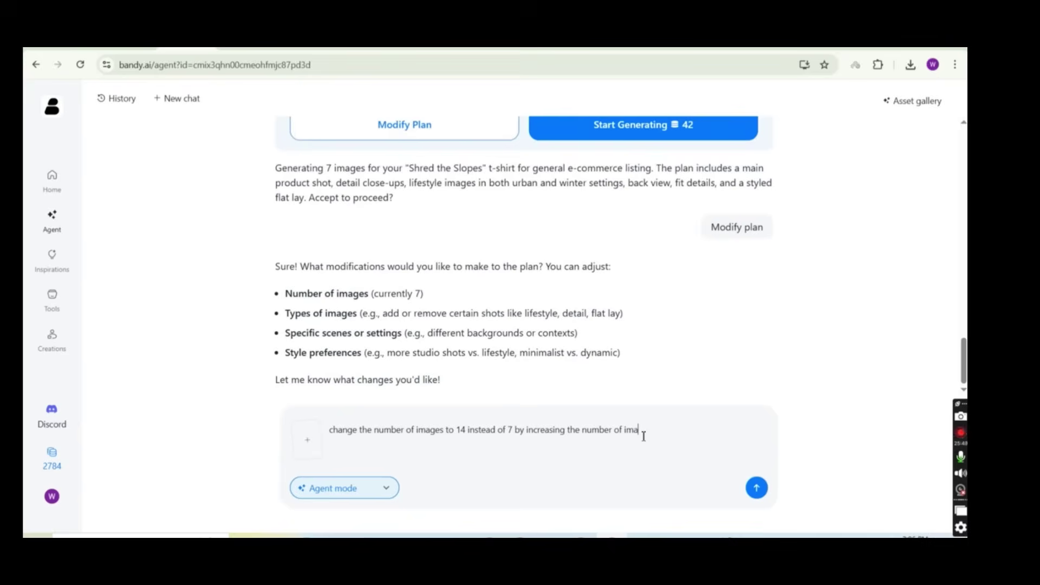
pyautogui.write('ges dedicated to each style to 2 instead of one.')
pyautogui.doubleClick(733, 430)
pyautogui.write('type to 2')
pyautogui.press('Return')
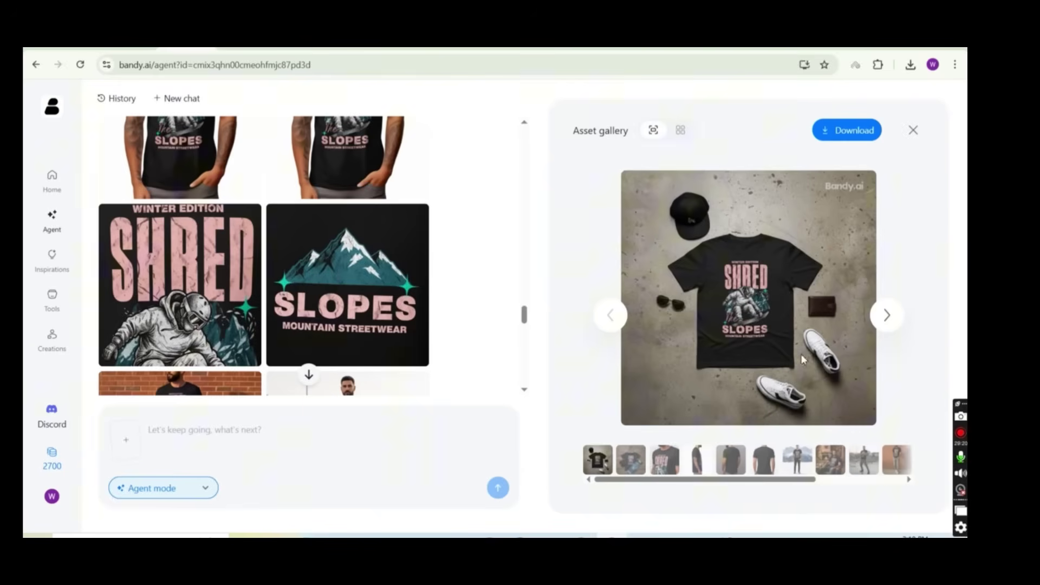
# Step through every Shred the Slopes image: model, side, back, mountain, fireplace, skatepark, close-ups
pyautogui.click(888, 318)
pyautogui.click(888, 318)
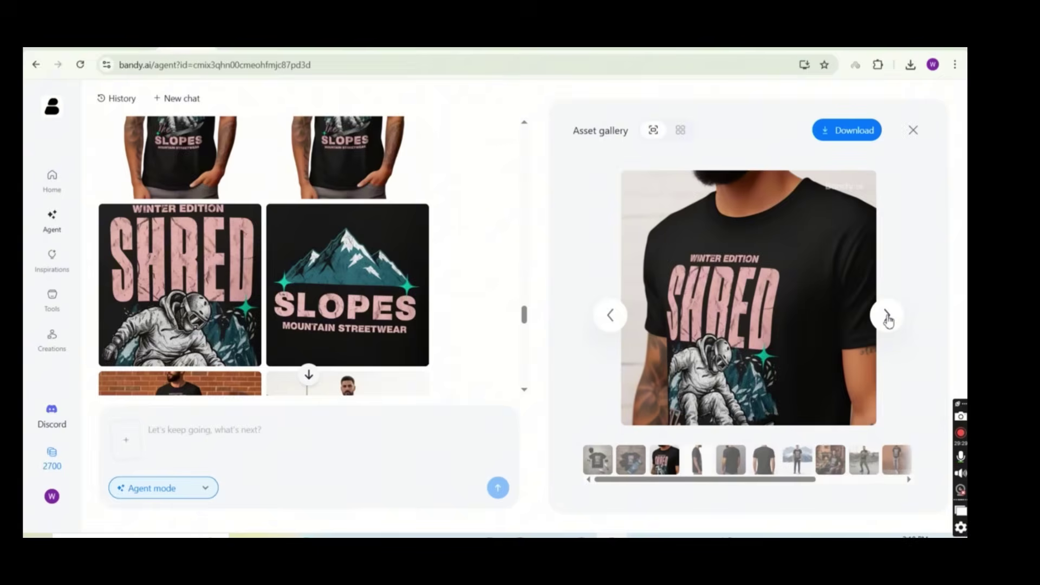
pyautogui.click(888, 318)
pyautogui.click(888, 318)
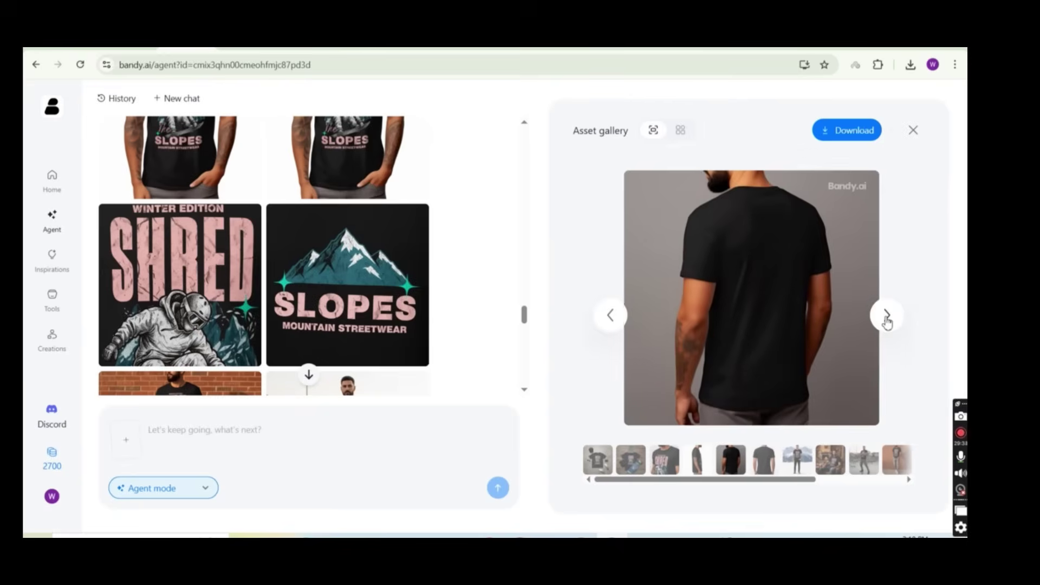
pyautogui.click(888, 318)
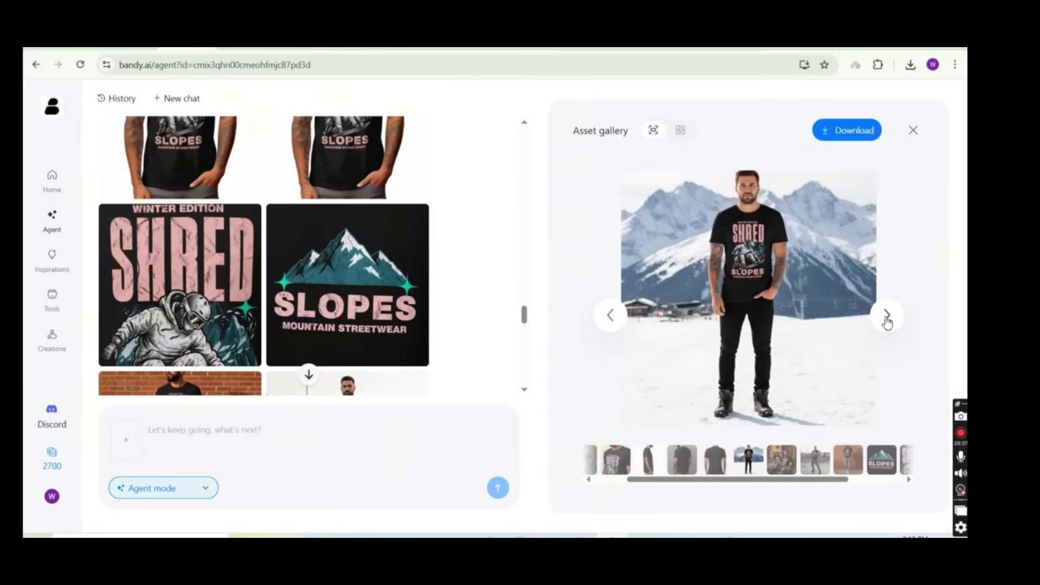
pyautogui.click(887, 318)
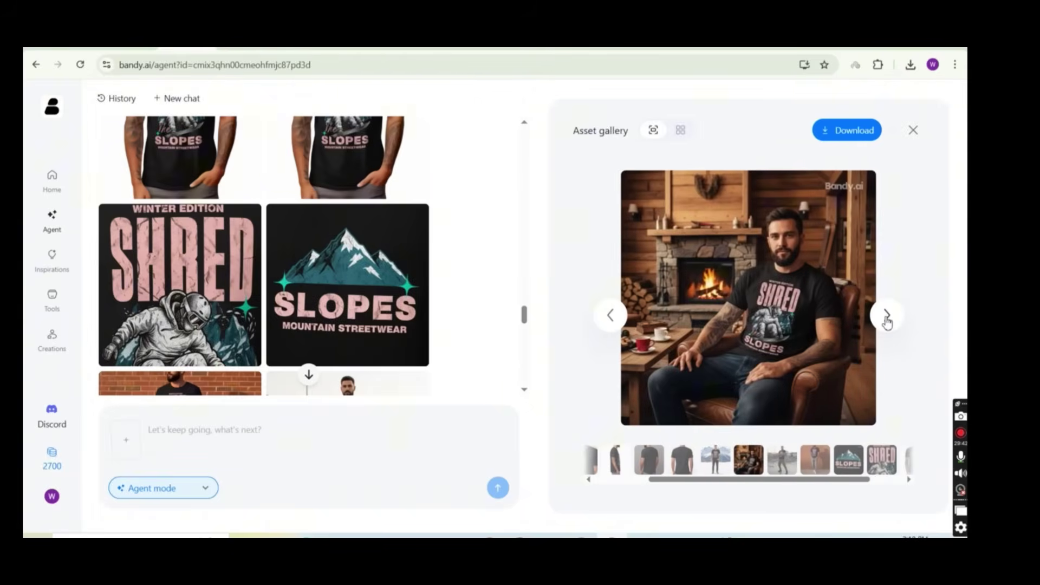
pyautogui.click(887, 318)
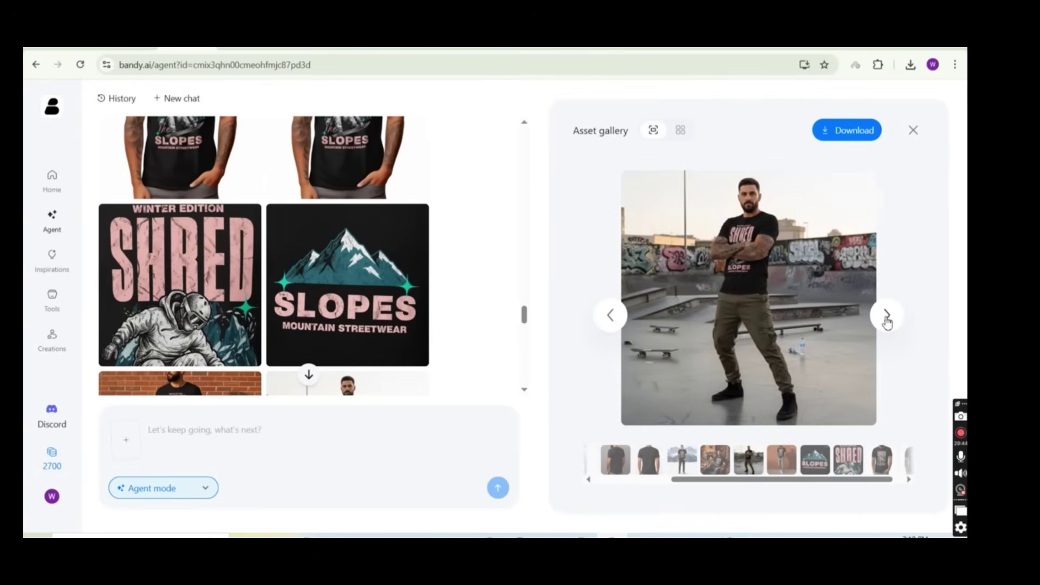
pyautogui.click(887, 318)
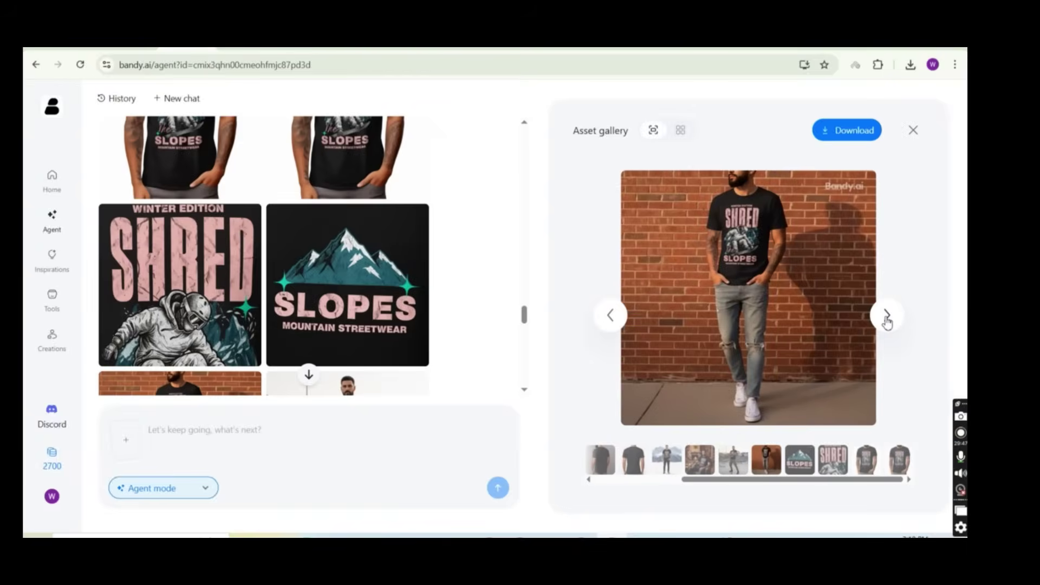
pyautogui.click(887, 318)
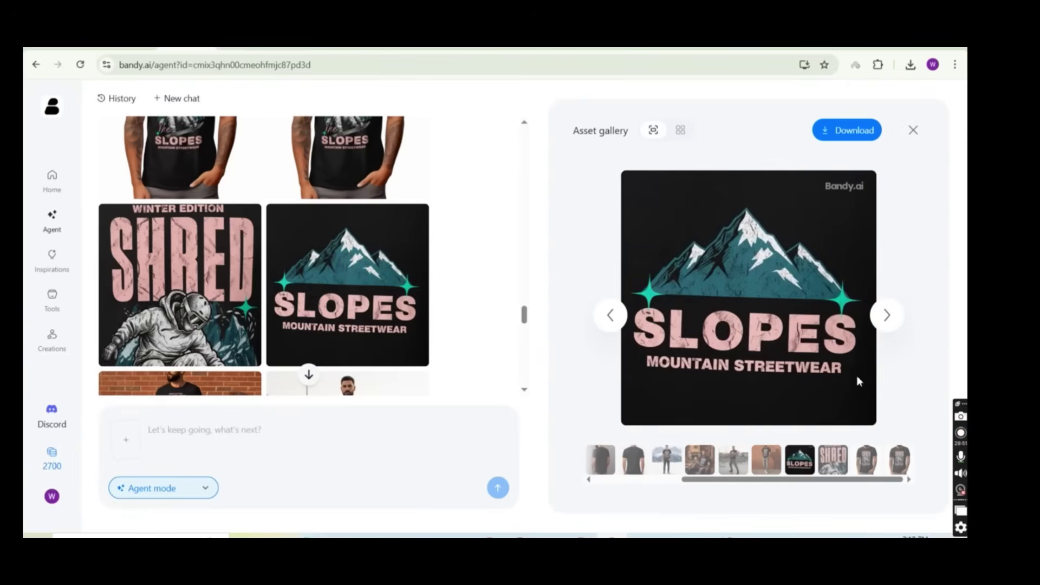
pyautogui.click(886, 317)
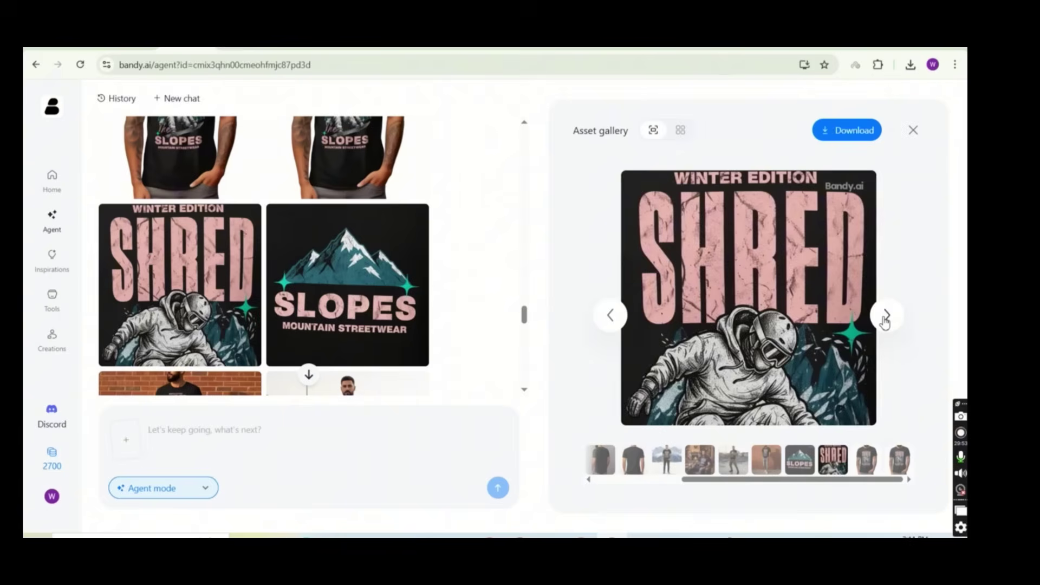
pyautogui.click(887, 317)
pyautogui.click(886, 318)
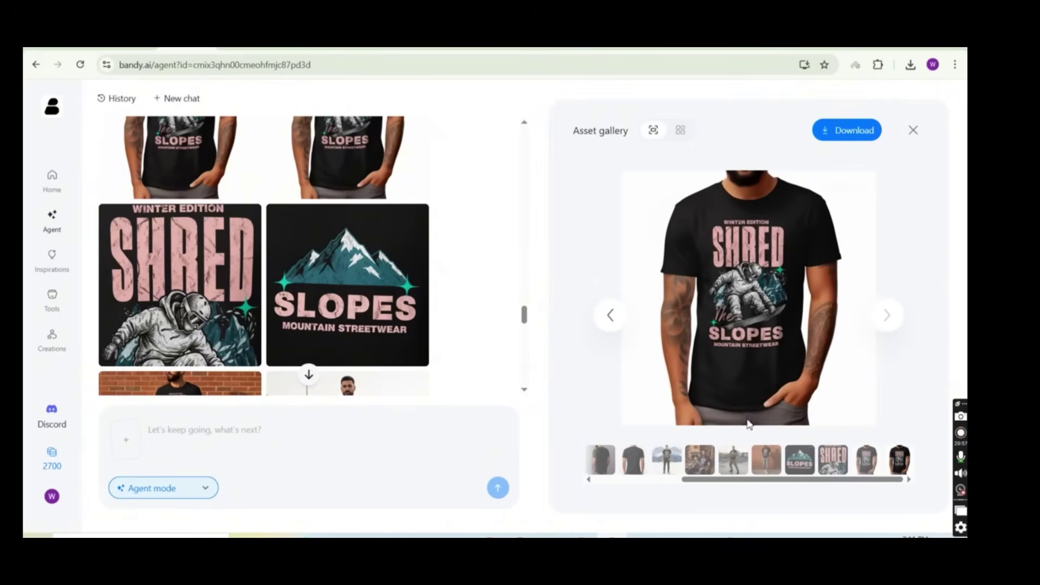
pyautogui.click(732, 461)
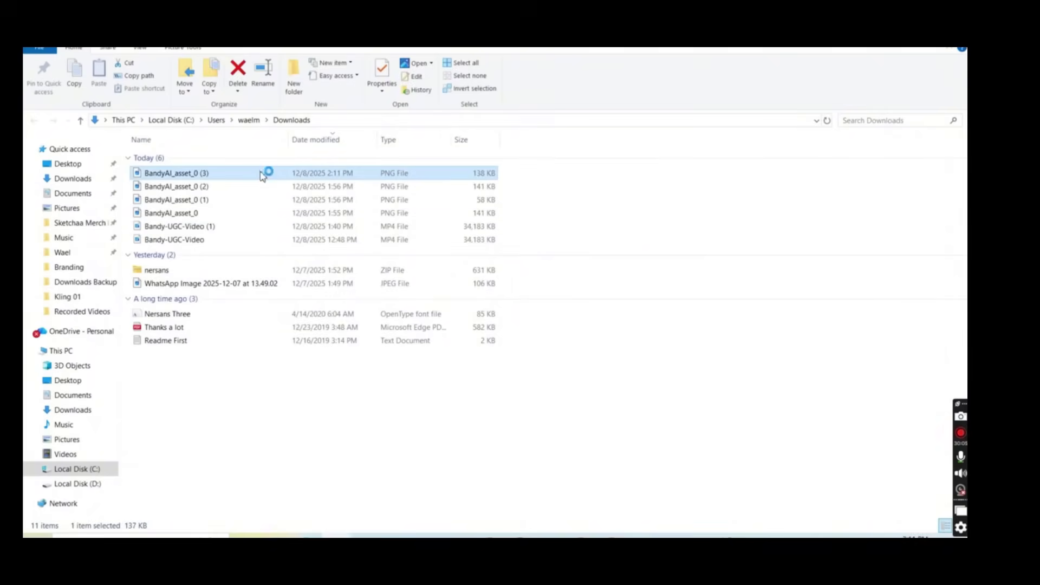
# Open the downloaded skatepark PNG in Photos to check it
pyautogui.doubleClick(260, 173)
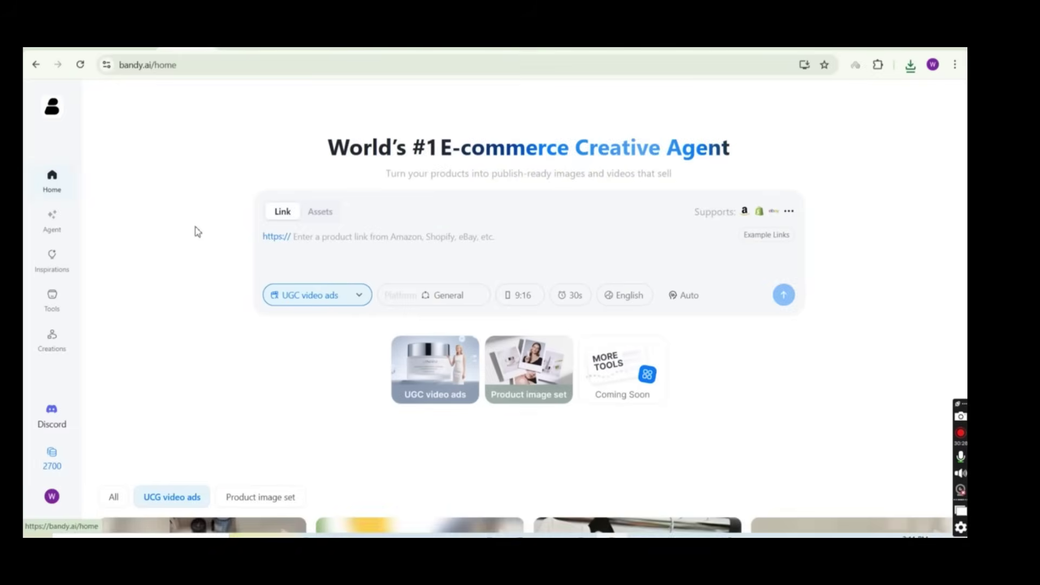
pyautogui.scroll(-1, 607, 329)
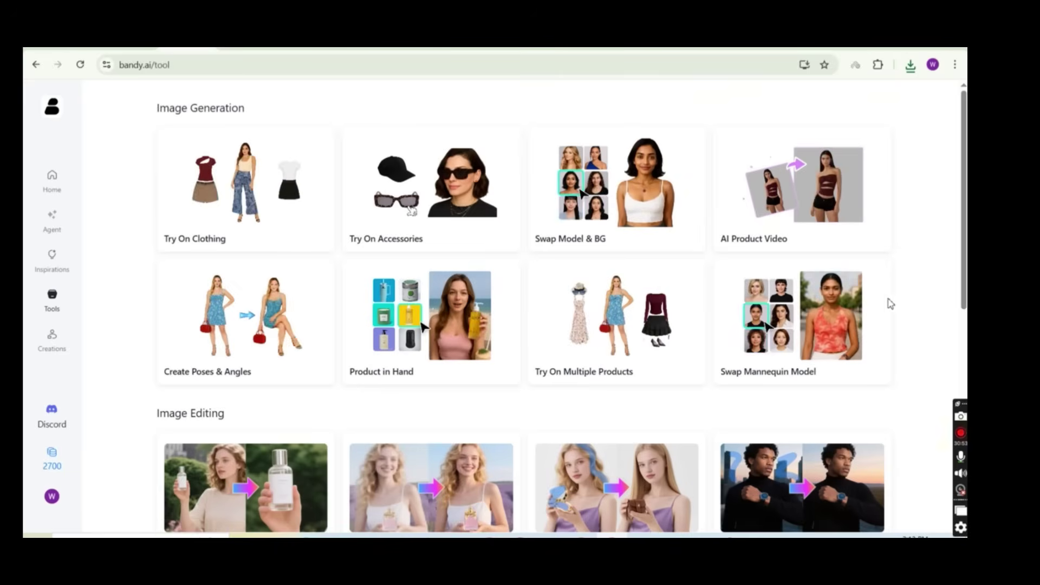
# Filter try-on examples to Coats & Jackets and reuse the green track jacket's young man as the model
pyautogui.click(234, 187)
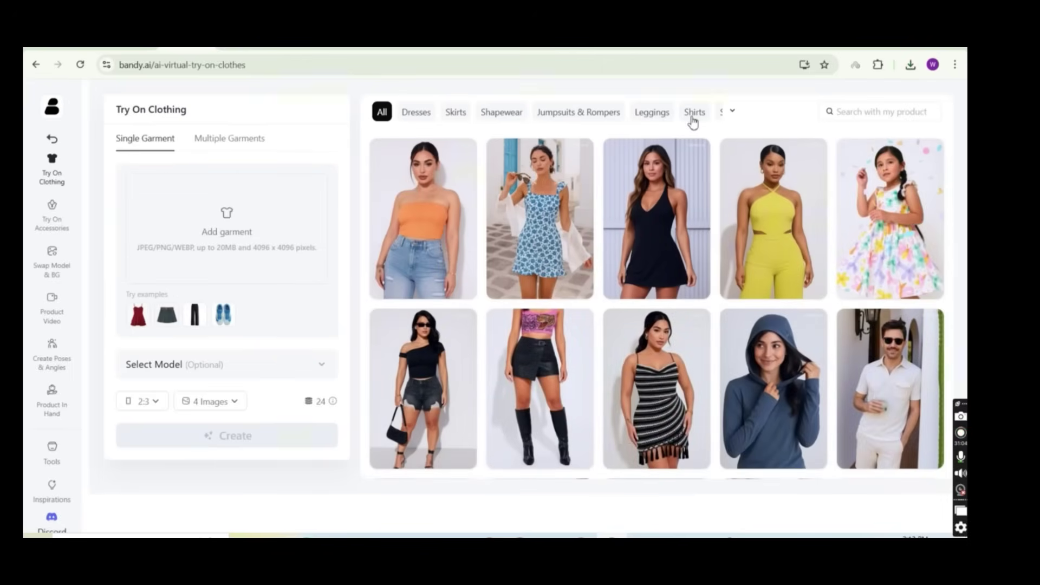
pyautogui.moveTo(731, 114)
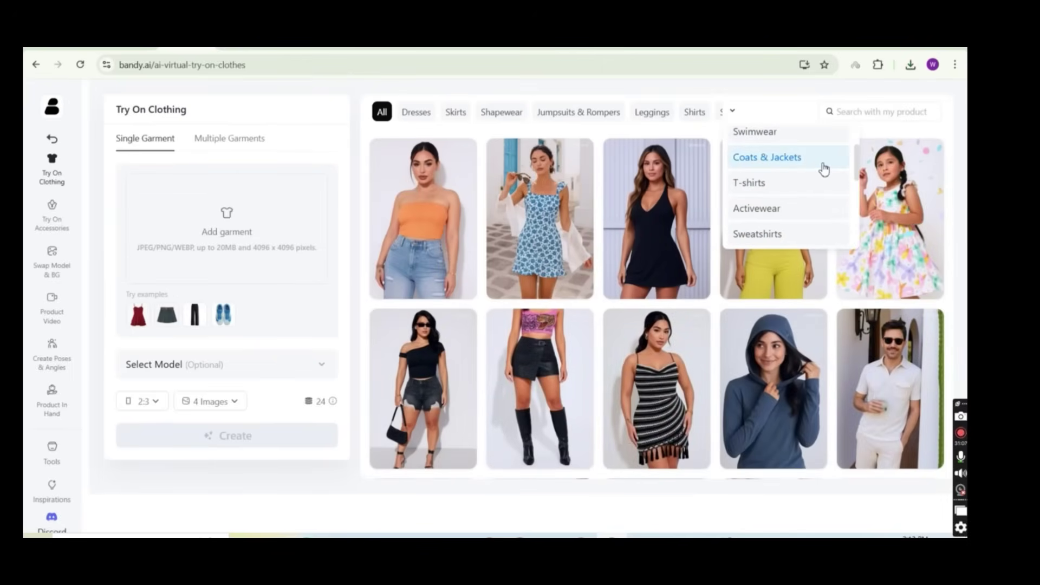
pyautogui.click(800, 163)
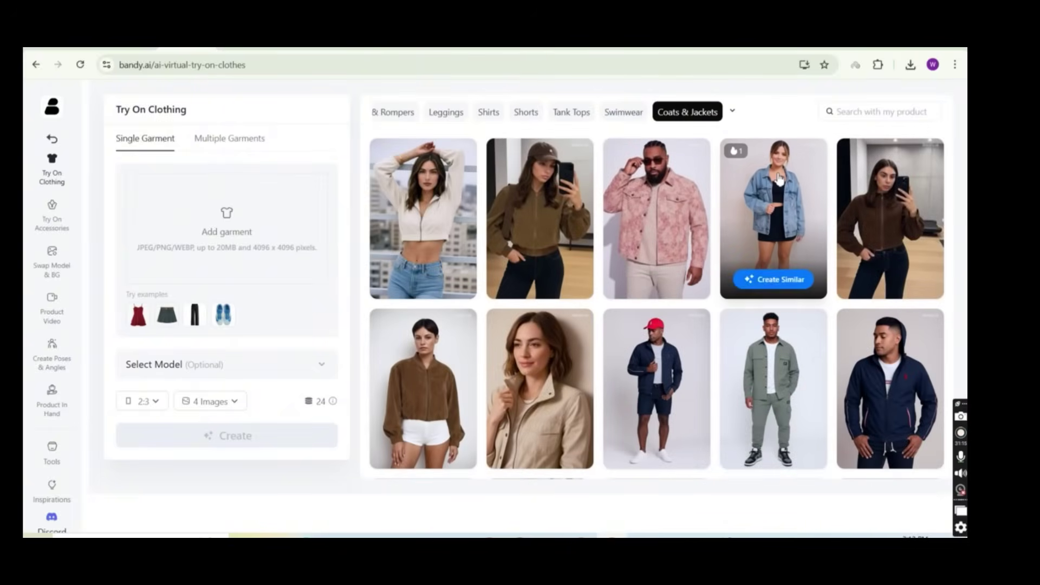
pyautogui.scroll(-3, 778, 179)
pyautogui.scroll(-1, 778, 180)
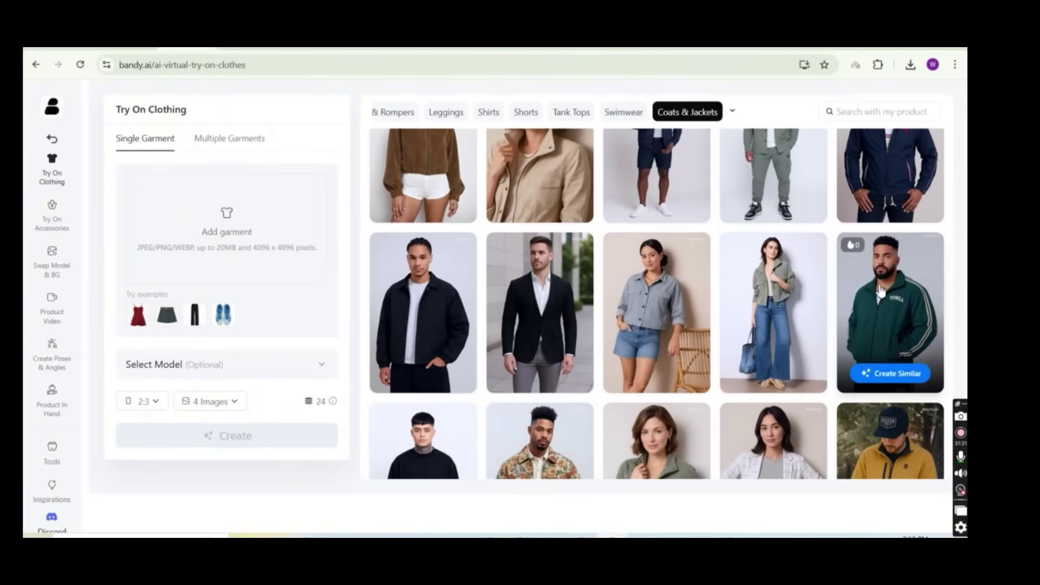
pyautogui.click(856, 287)
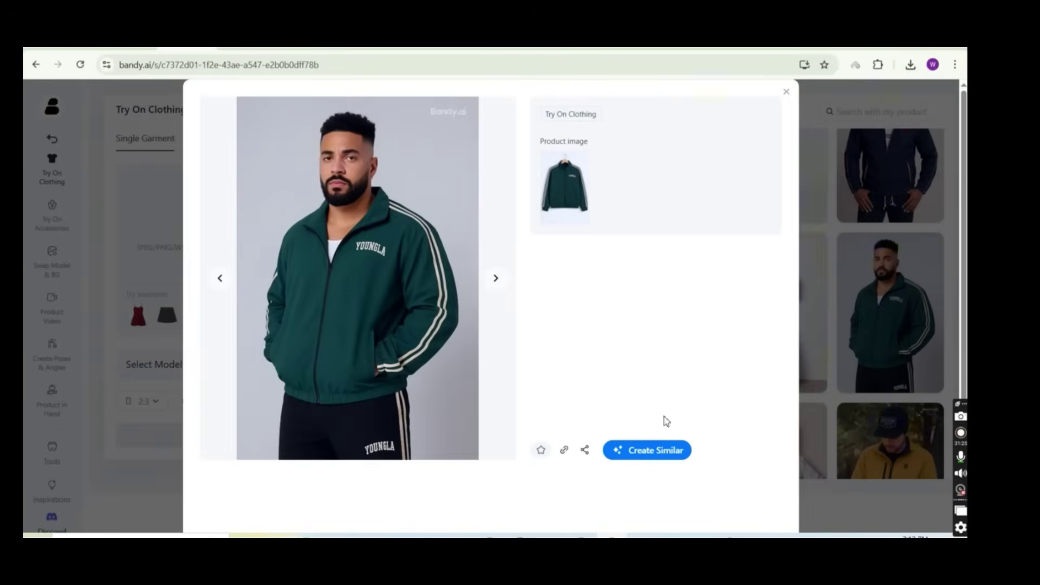
pyautogui.click(646, 450)
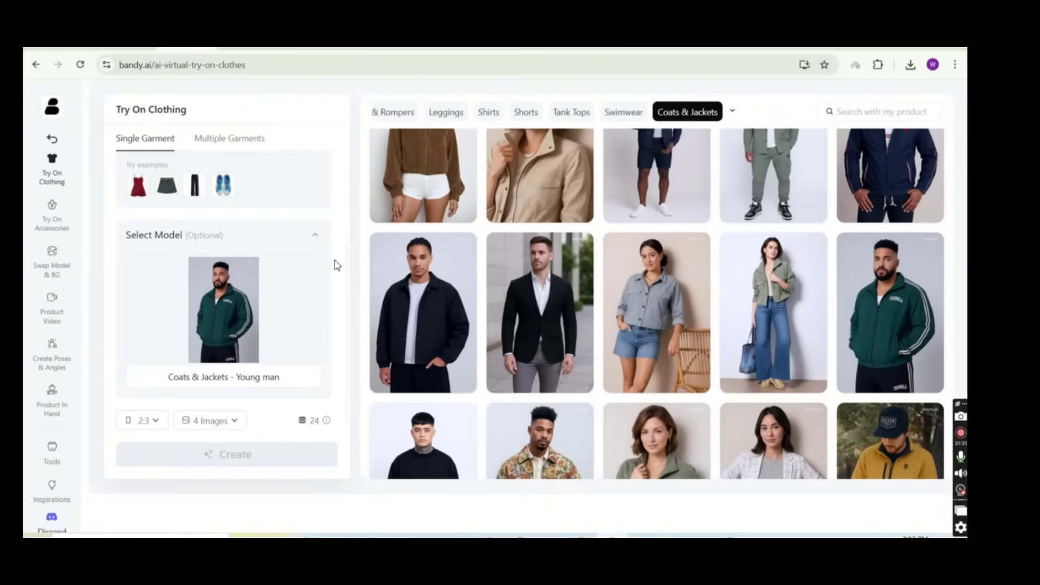
pyautogui.moveTo(184, 327)
pyautogui.scroll(3, 242, 248)
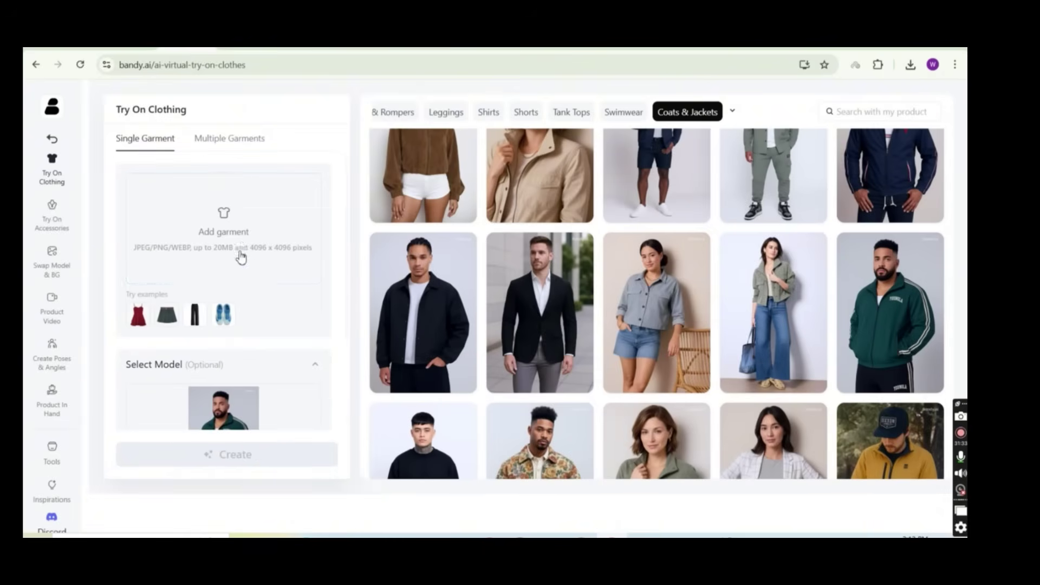
# Add the white hooded puffer jacket image as the garment and generate four try-on images
pyautogui.click(243, 249)
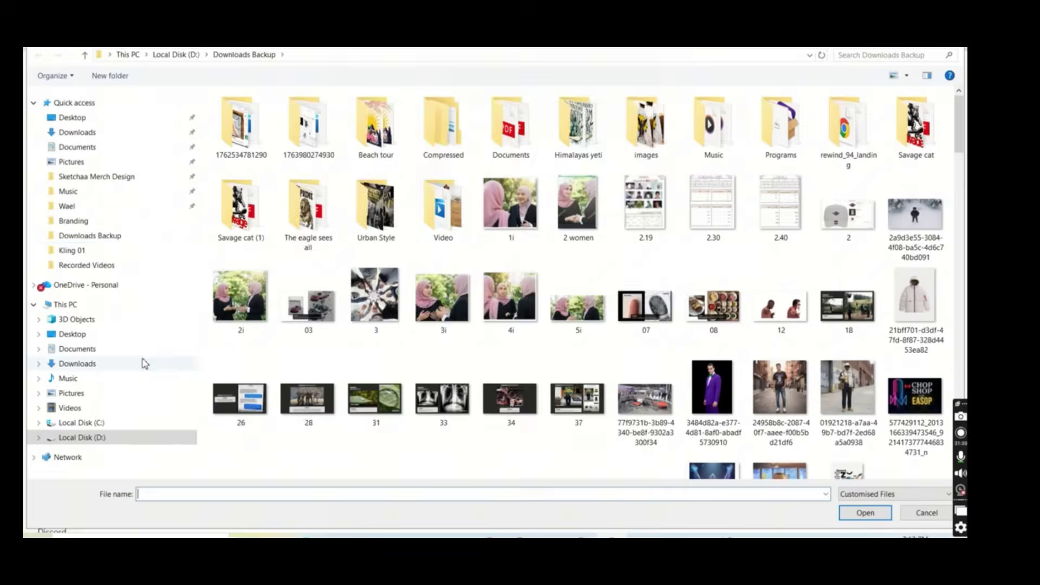
pyautogui.doubleClick(916, 297)
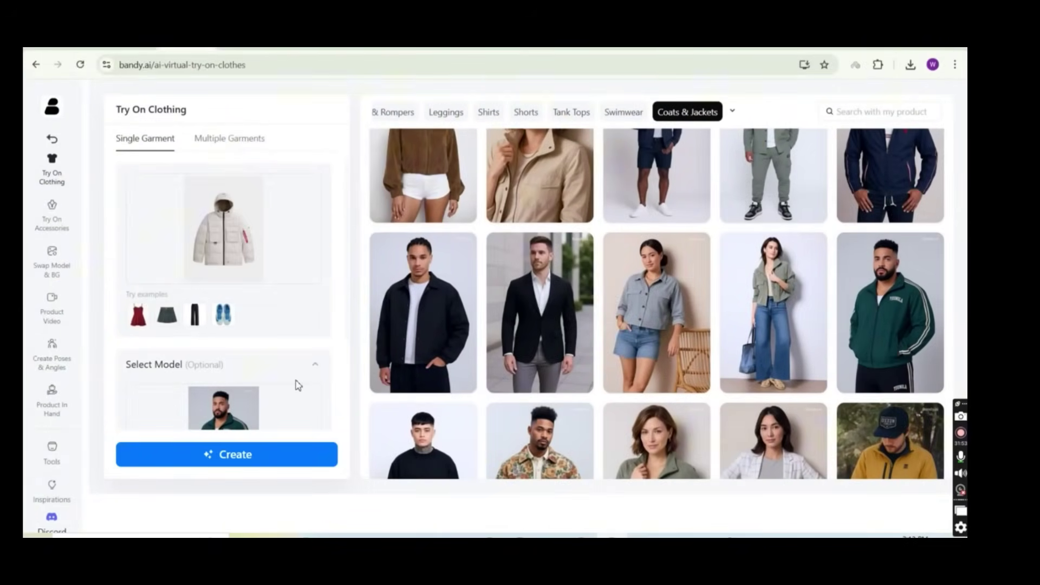
pyautogui.scroll(-2, 298, 385)
pyautogui.moveTo(255, 325)
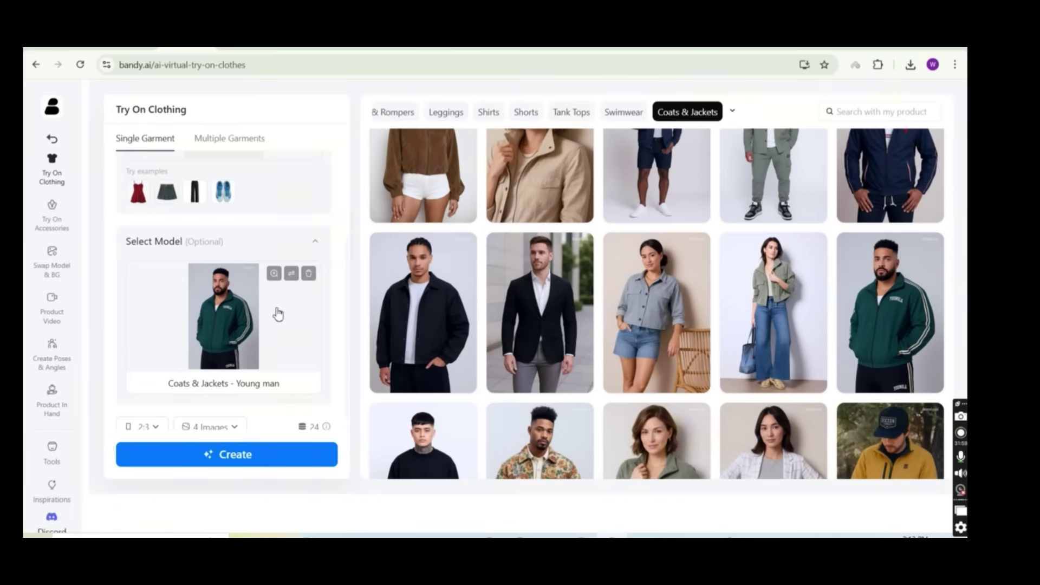
pyautogui.scroll(-5, 867, 298)
pyautogui.scroll(8, 865, 262)
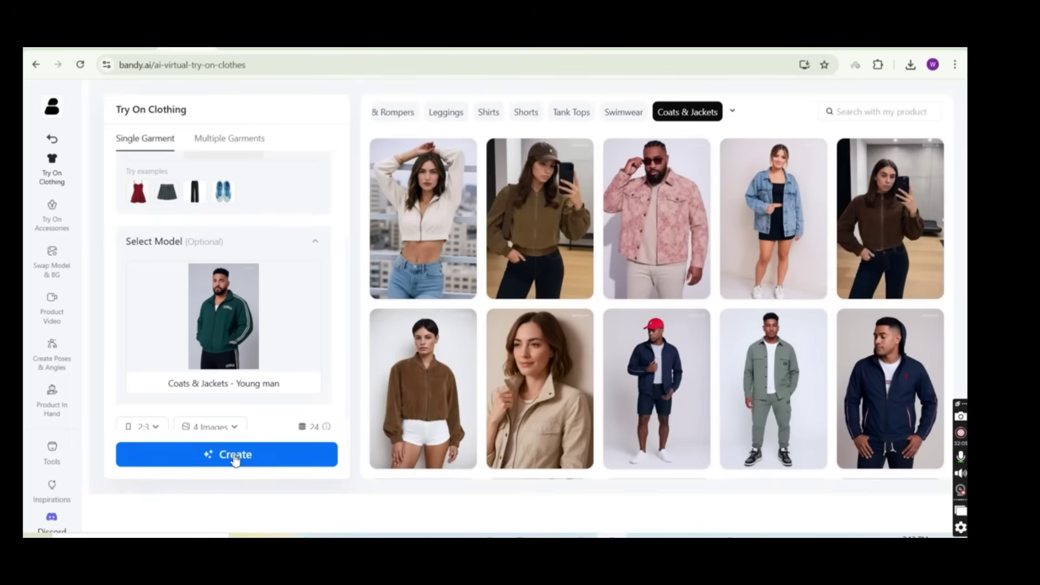
pyautogui.click(249, 455)
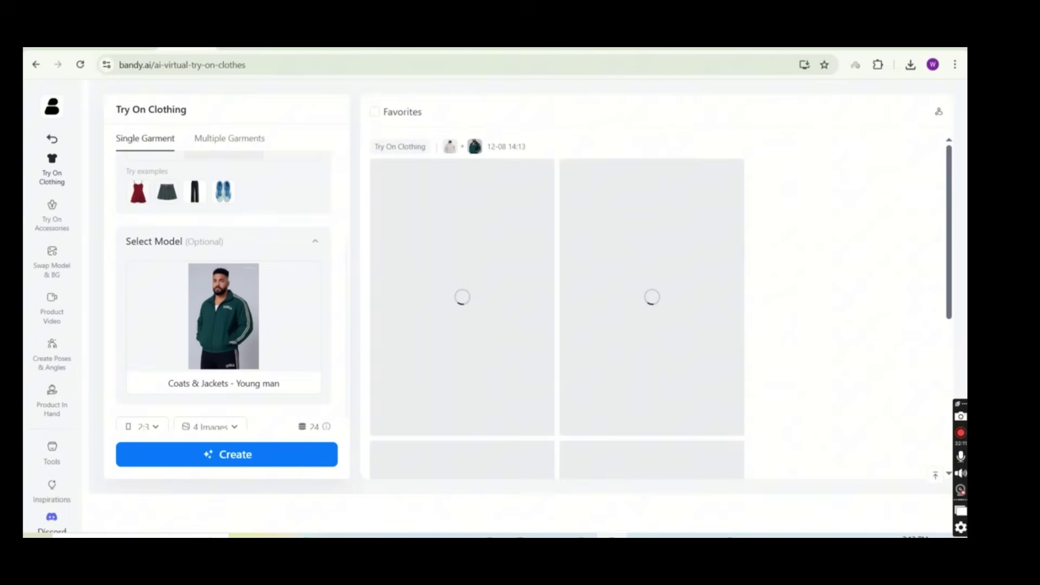
pyautogui.moveTo(949, 186); pyautogui.dragTo(952, 201)
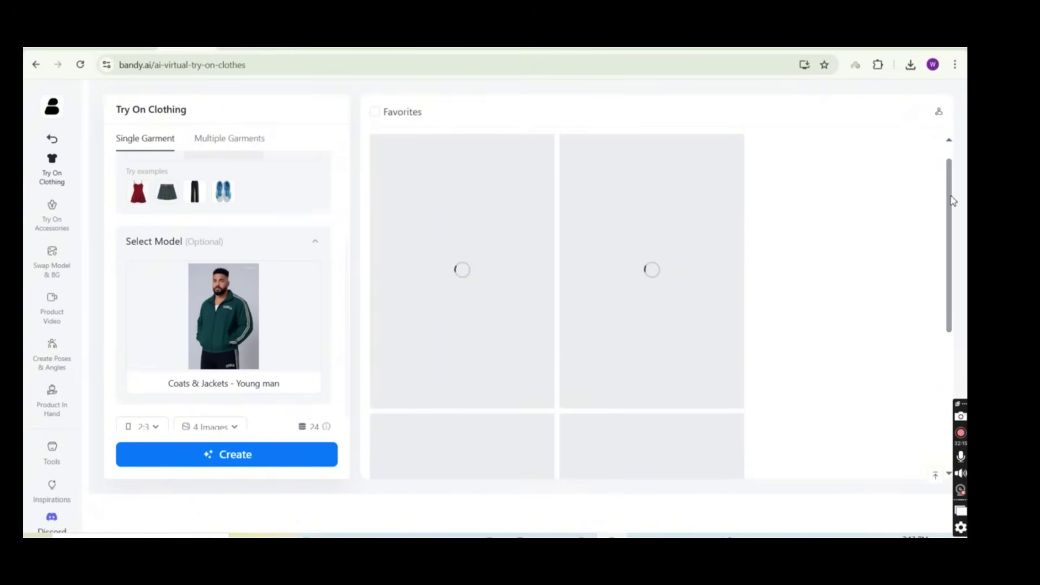
pyautogui.scroll(-5, 953, 200)
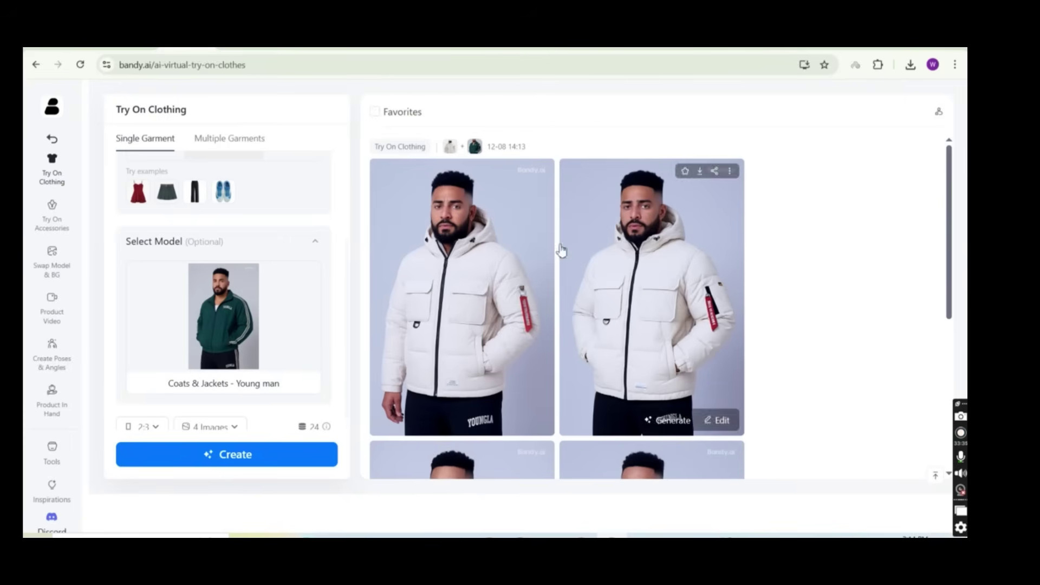
pyautogui.moveTo(949, 196); pyautogui.dragTo(965, 339)
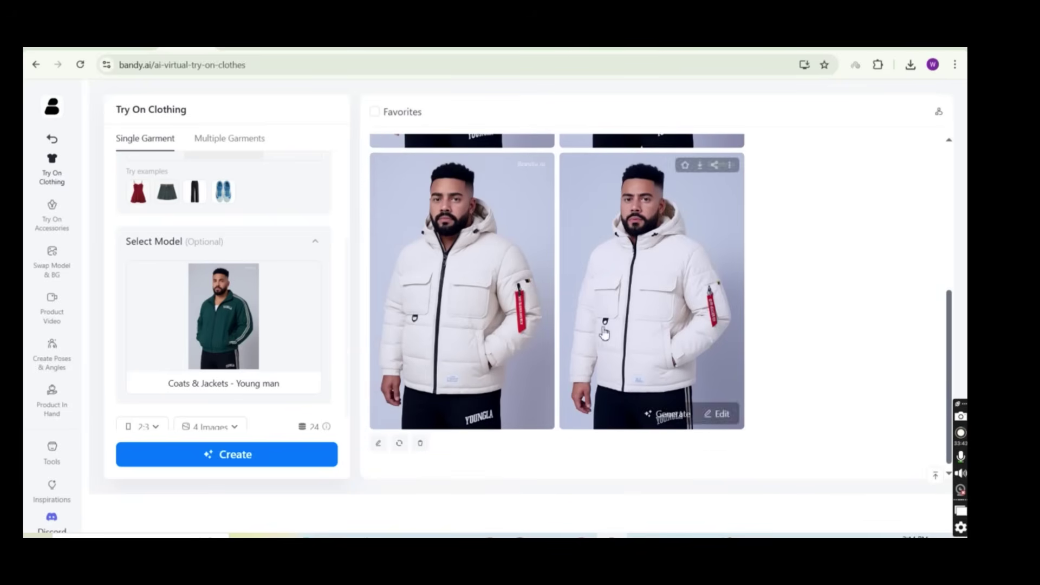
# Compare the try-on results with the original jacket photo and download one as a 2,016 KB image
pyautogui.click(515, 303)
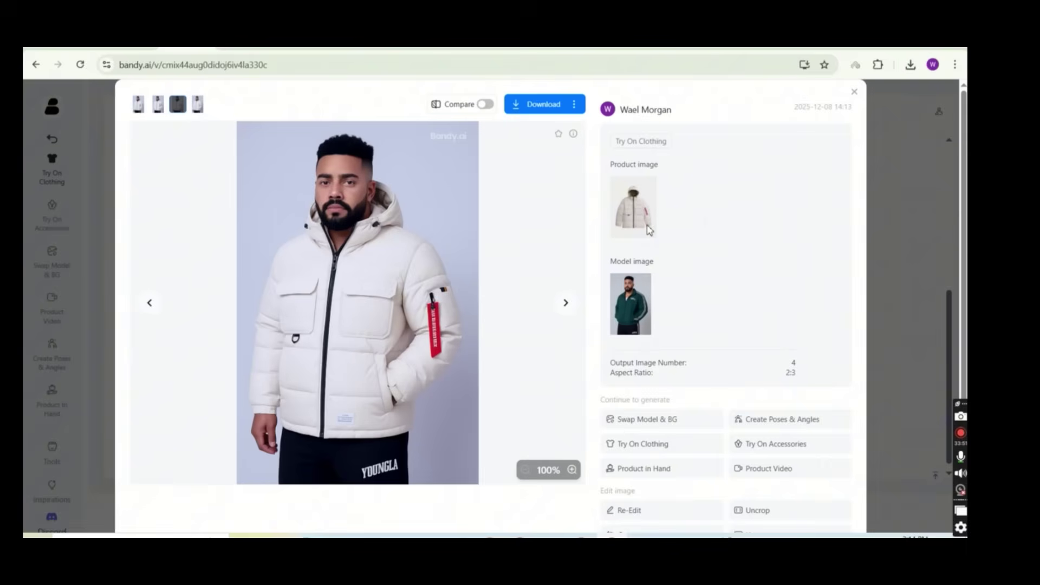
pyautogui.click(485, 104)
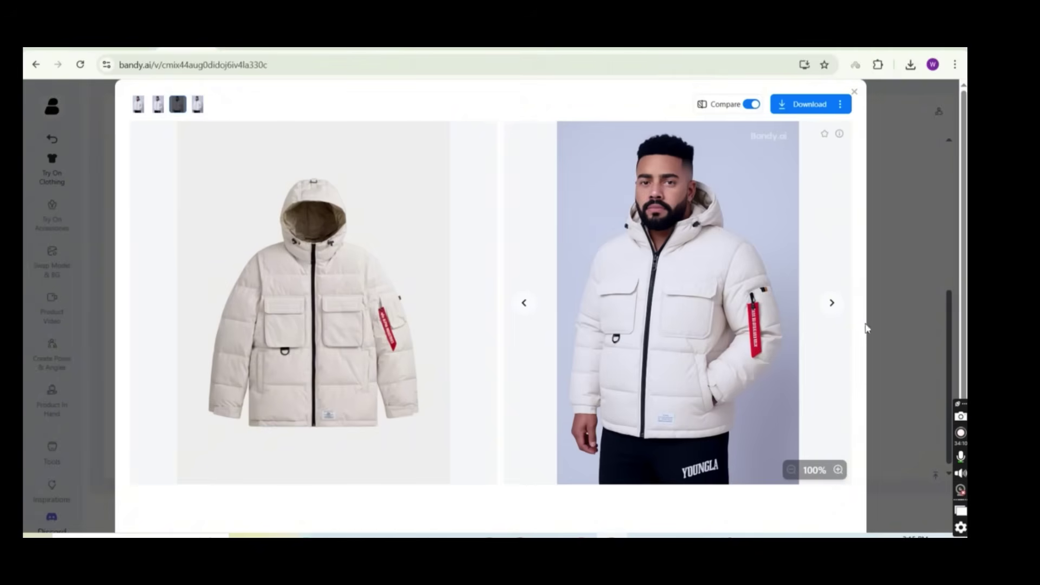
pyautogui.click(833, 306)
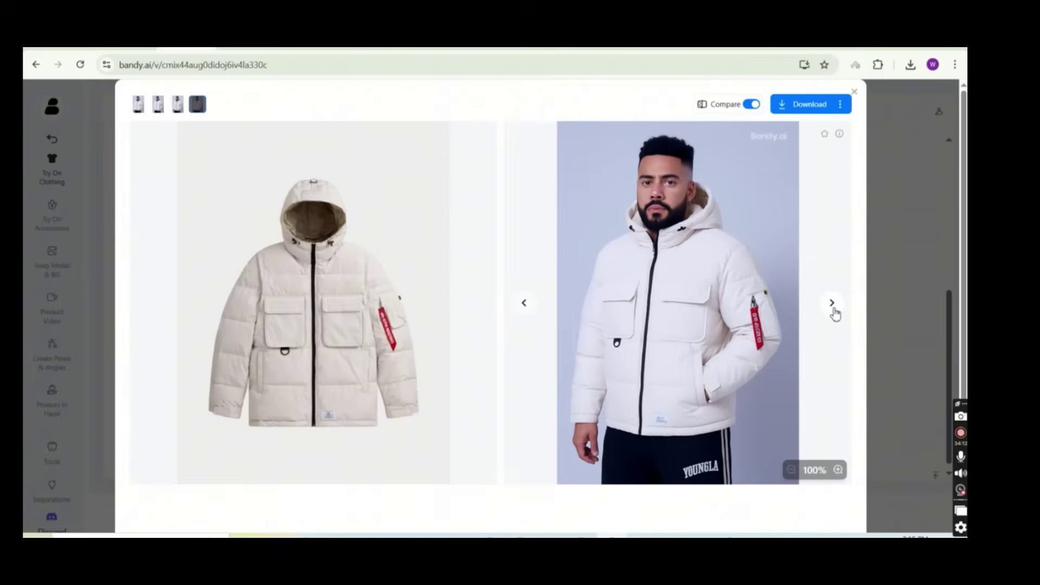
pyautogui.click(832, 304)
pyautogui.click(833, 305)
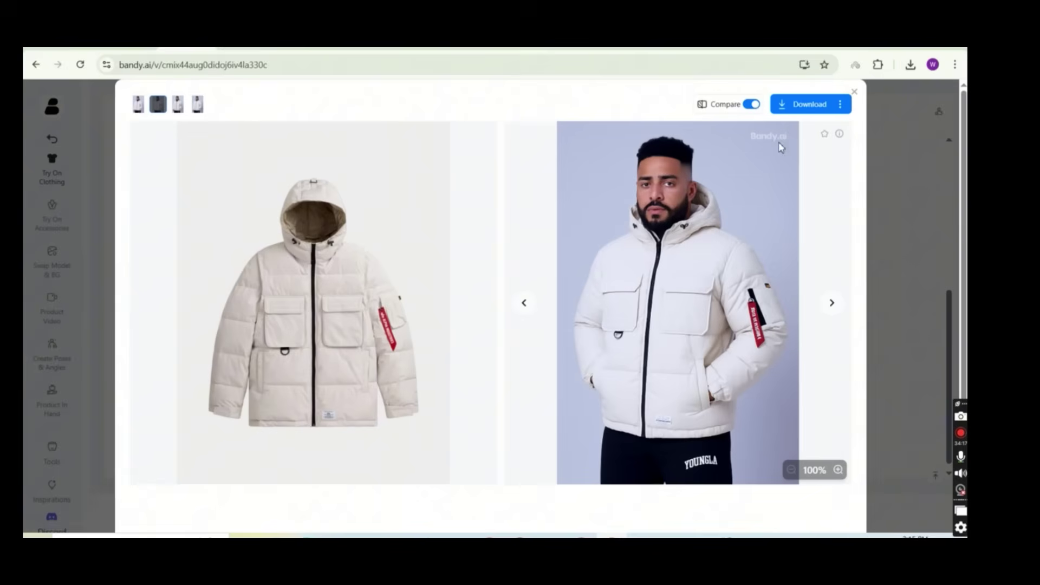
pyautogui.click(807, 105)
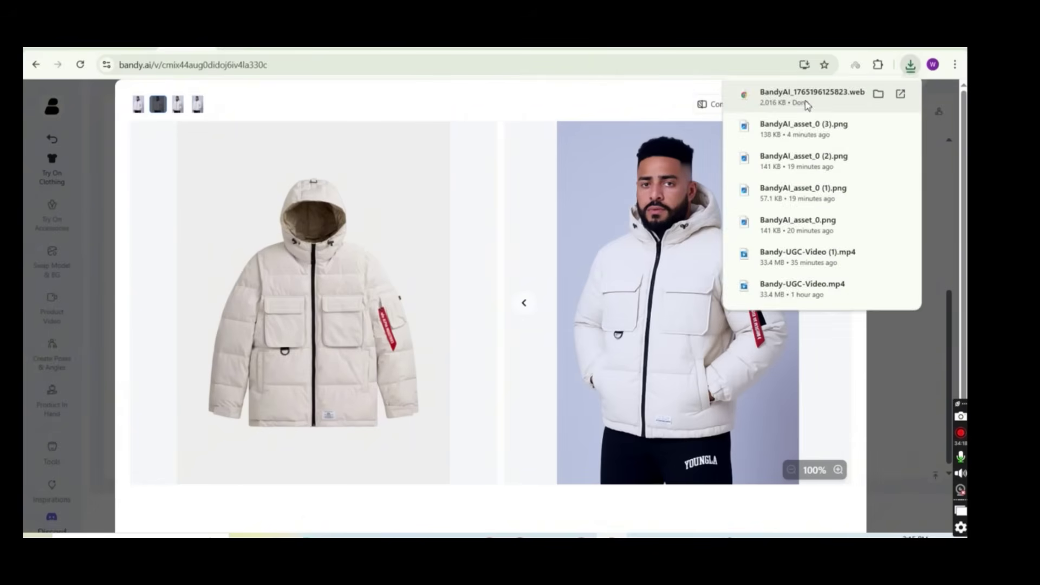
pyautogui.click(855, 93)
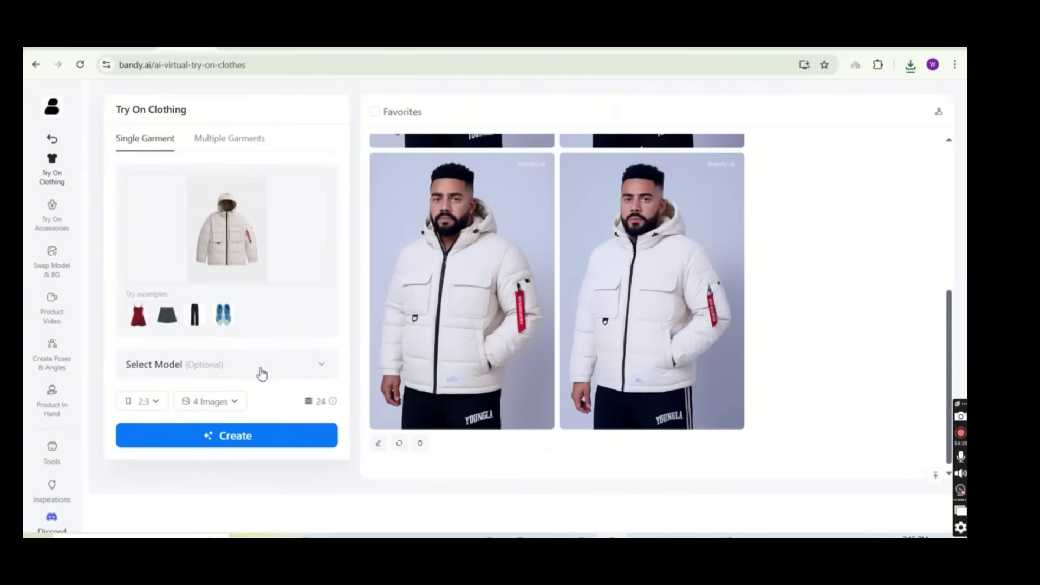
# Go back to the Tools page and scroll through the Image Generation and Image Editing tools
pyautogui.click(264, 368)
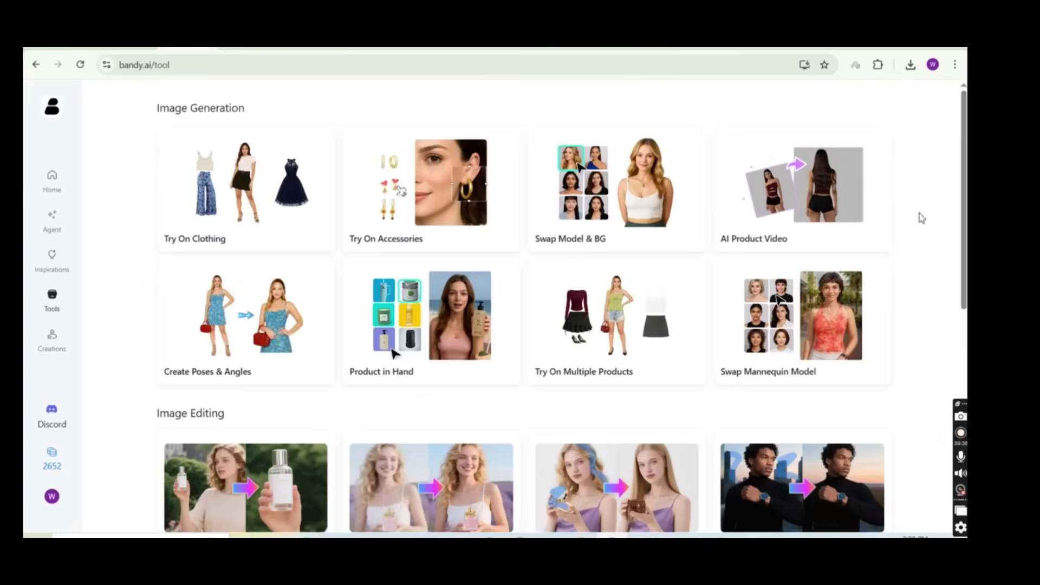
pyautogui.scroll(-7, 921, 218)
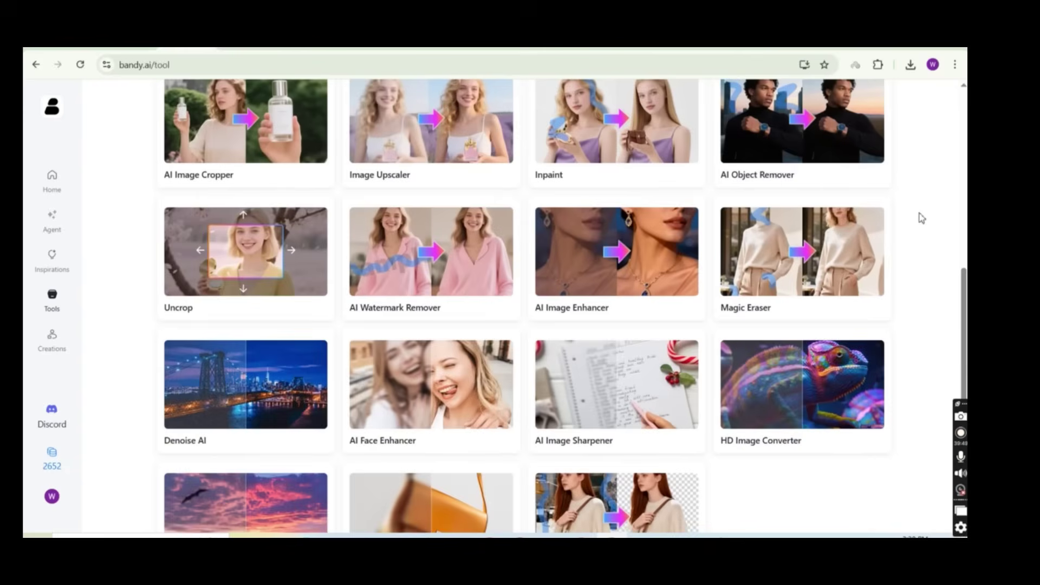
pyautogui.scroll(-2, 921, 218)
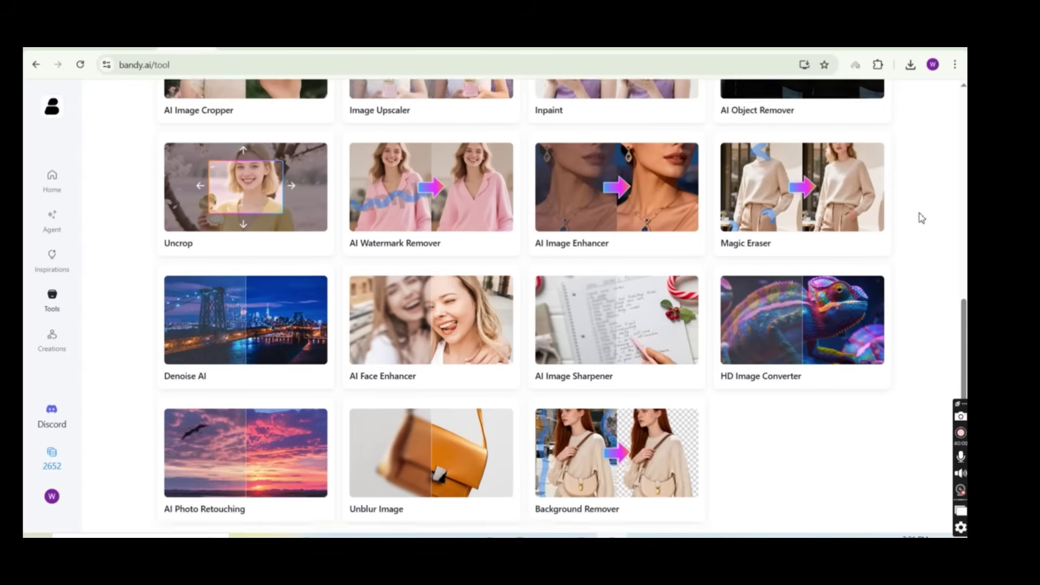
pyautogui.scroll(5, 922, 217)
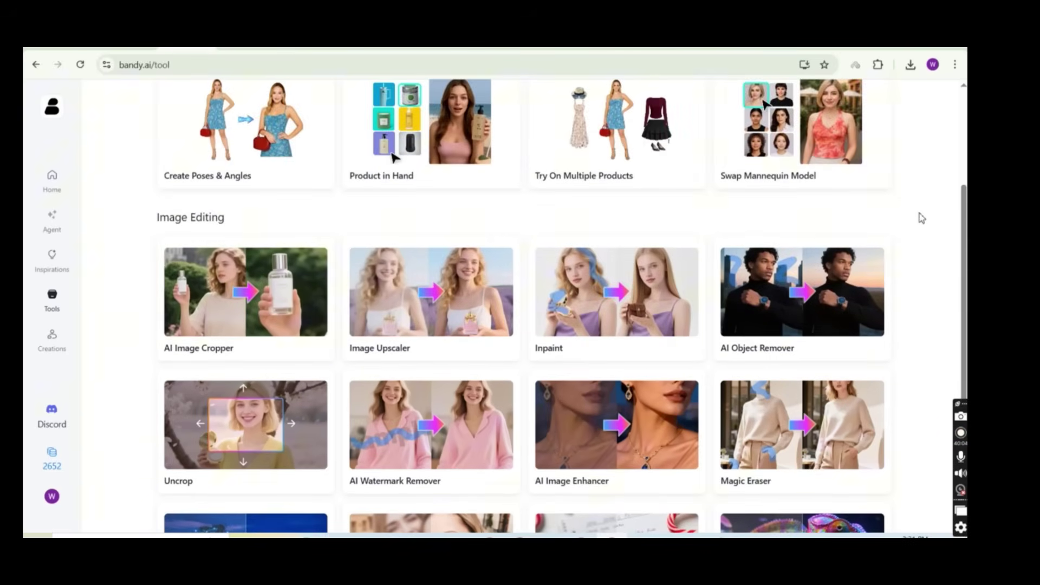
pyautogui.scroll(4, 921, 218)
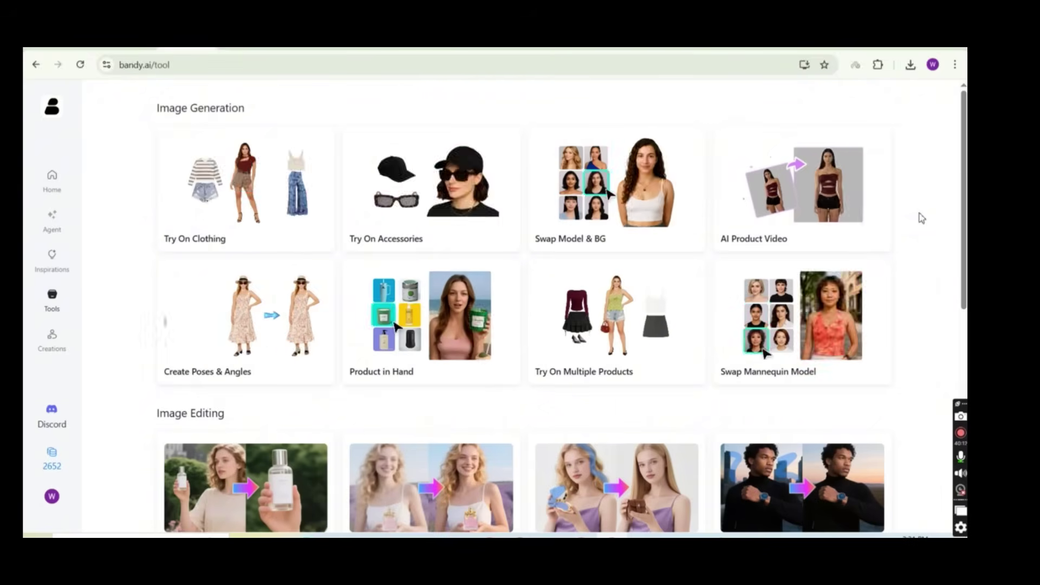
pyautogui.click(823, 194)
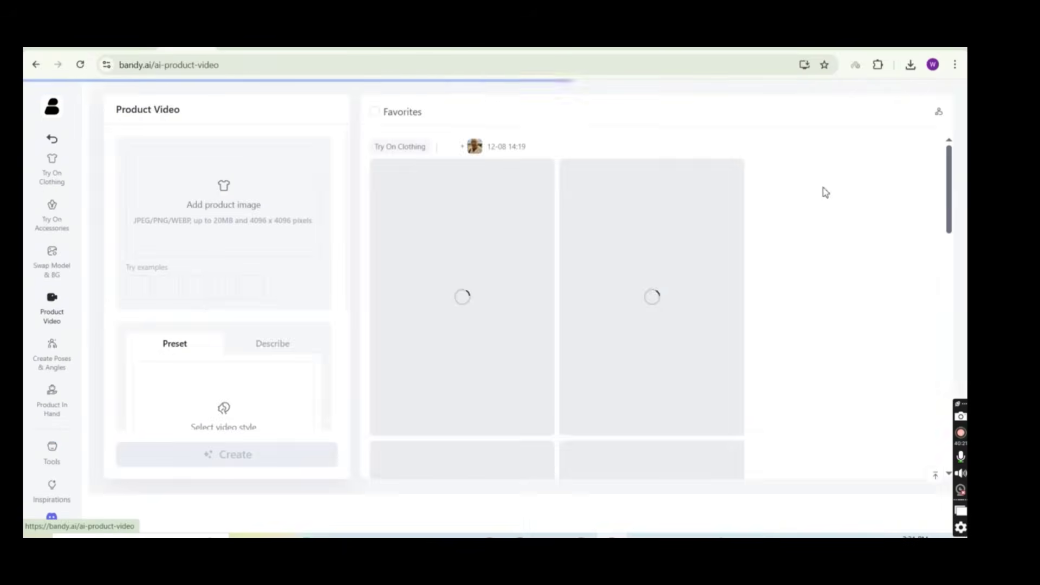
pyautogui.scroll(-1, 278, 296)
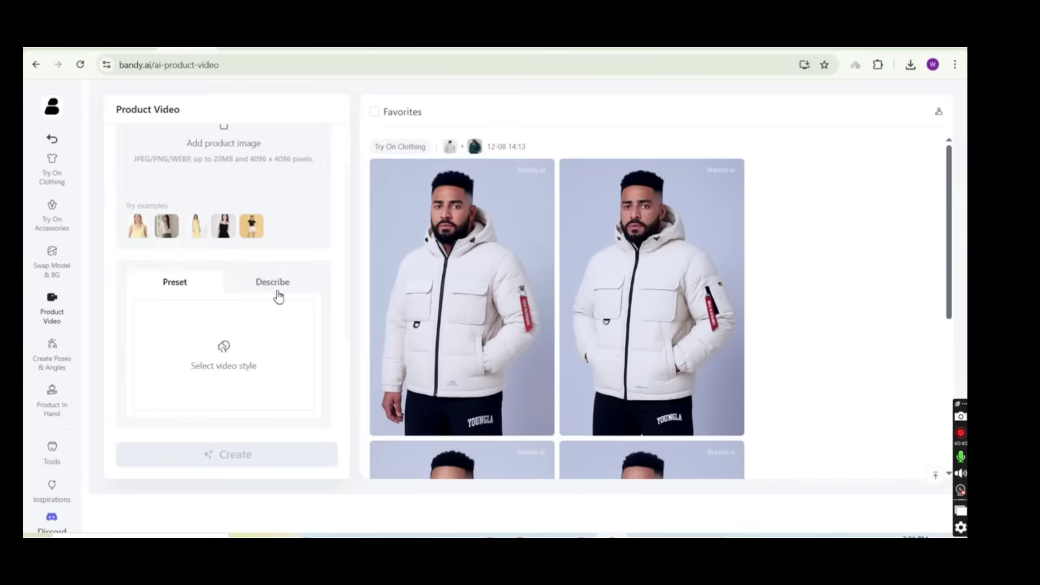
pyautogui.click(243, 360)
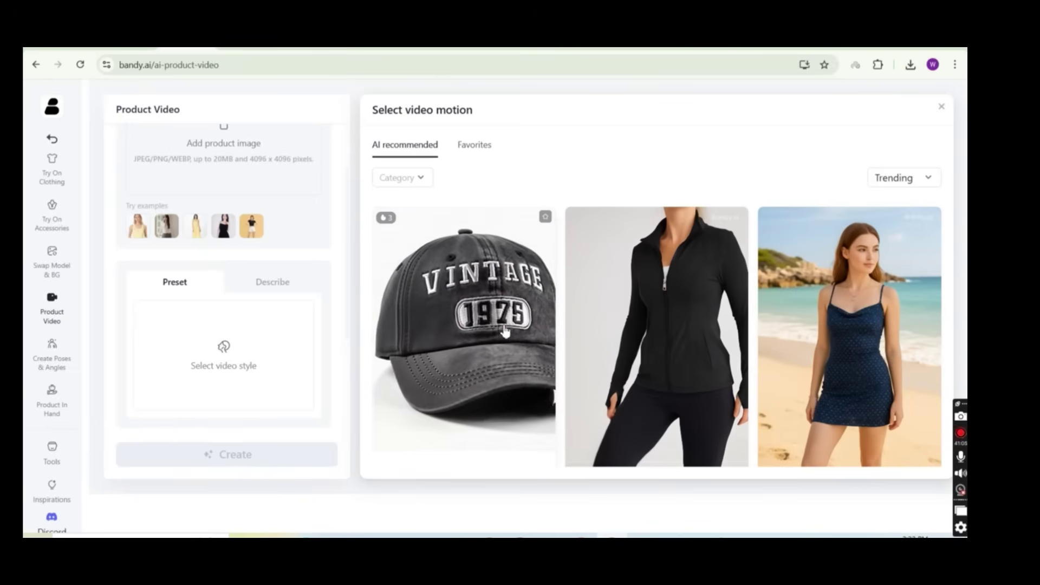
pyautogui.moveTo(863, 332)
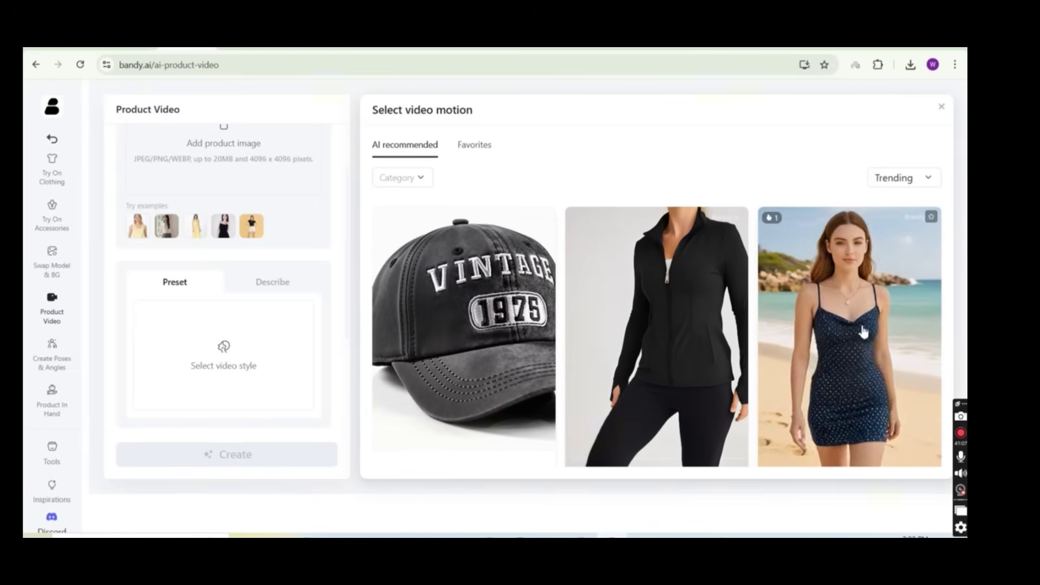
pyautogui.scroll(-5, 863, 332)
pyautogui.moveTo(704, 342)
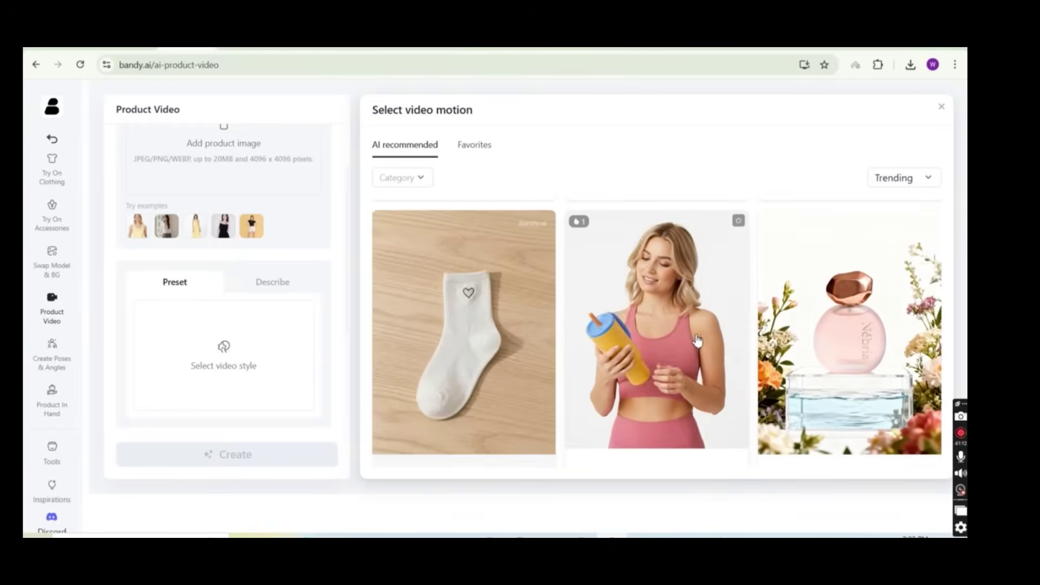
pyautogui.scroll(-5, 698, 340)
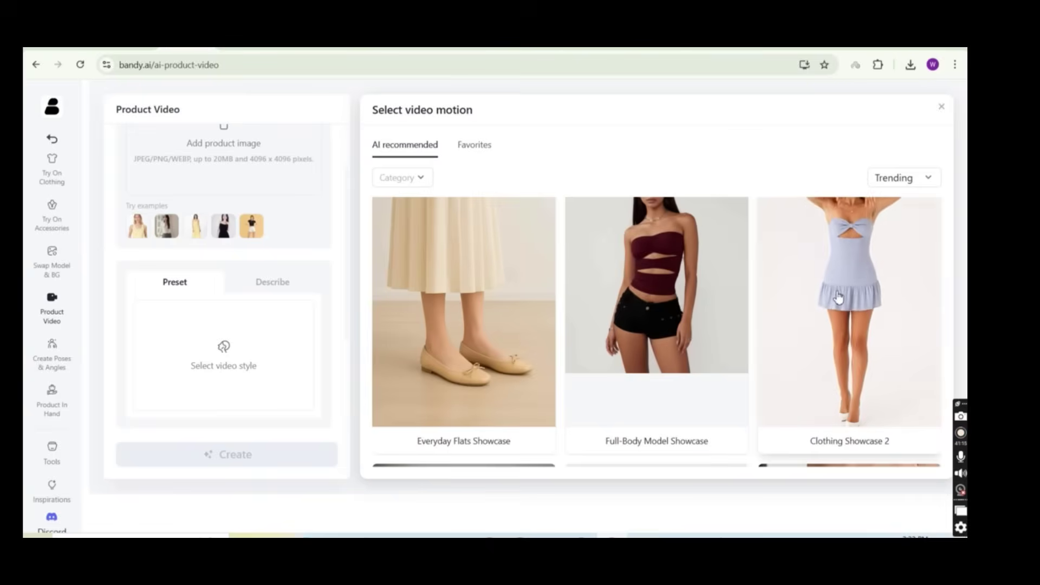
pyautogui.scroll(-5, 840, 297)
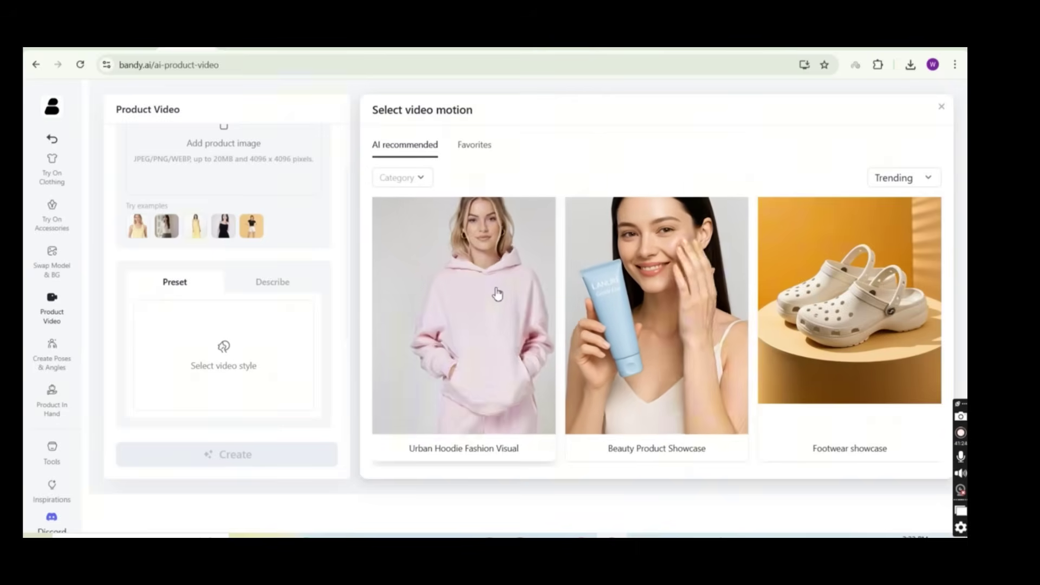
pyautogui.scroll(-10, 496, 293)
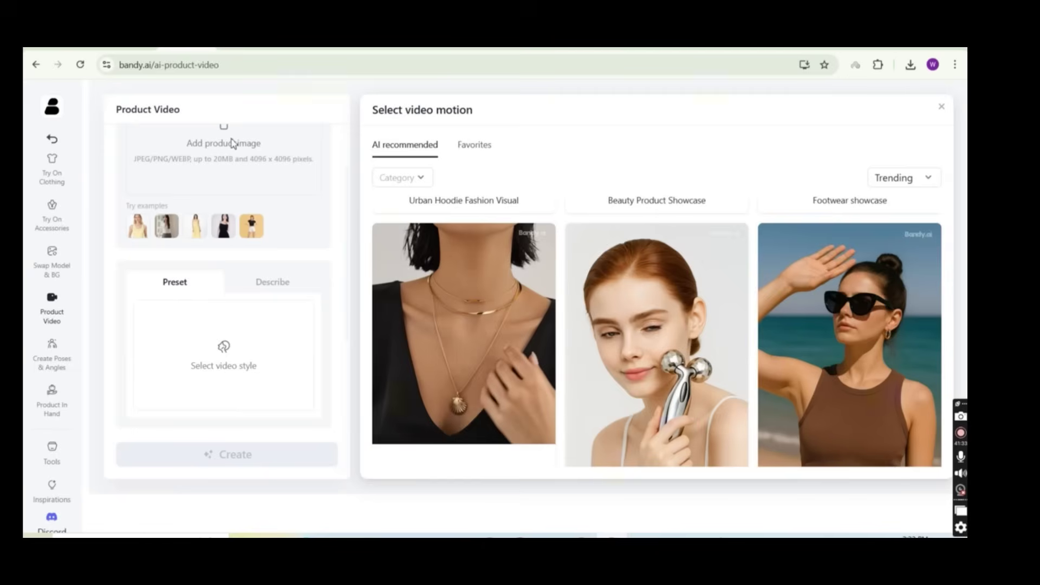
# Upload the printed angel hoodie image as the product image
pyautogui.click(232, 143)
pyautogui.click(226, 194)
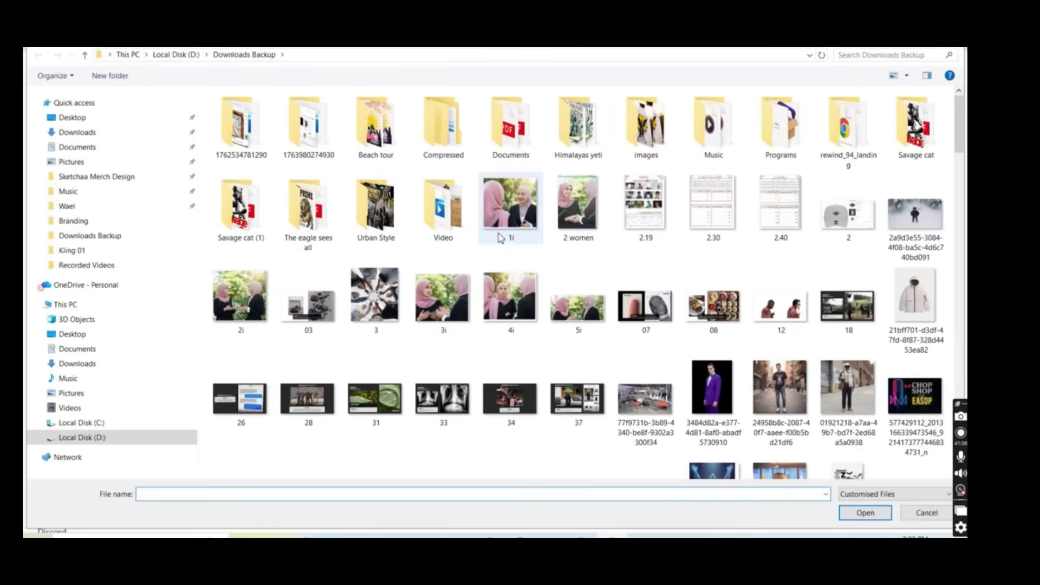
pyautogui.scroll(-8, 662, 293)
pyautogui.scroll(3, 662, 293)
pyautogui.doubleClick(297, 315)
# Choose the Urban Hoodie Fashion Visual motion style and start generating the video
pyautogui.scroll(-1, 297, 327)
pyautogui.click(293, 356)
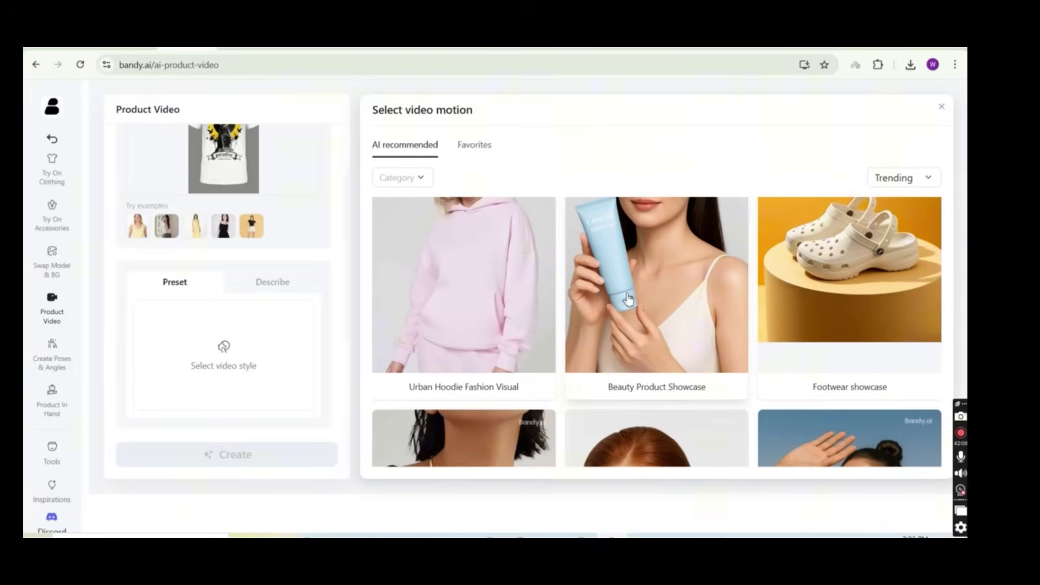
pyautogui.click(461, 303)
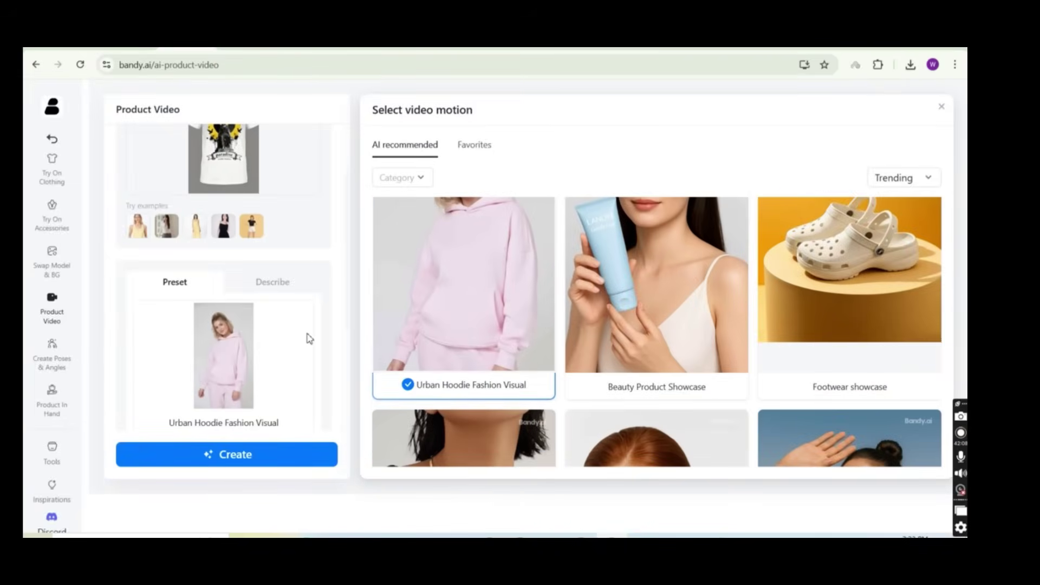
pyautogui.click(248, 454)
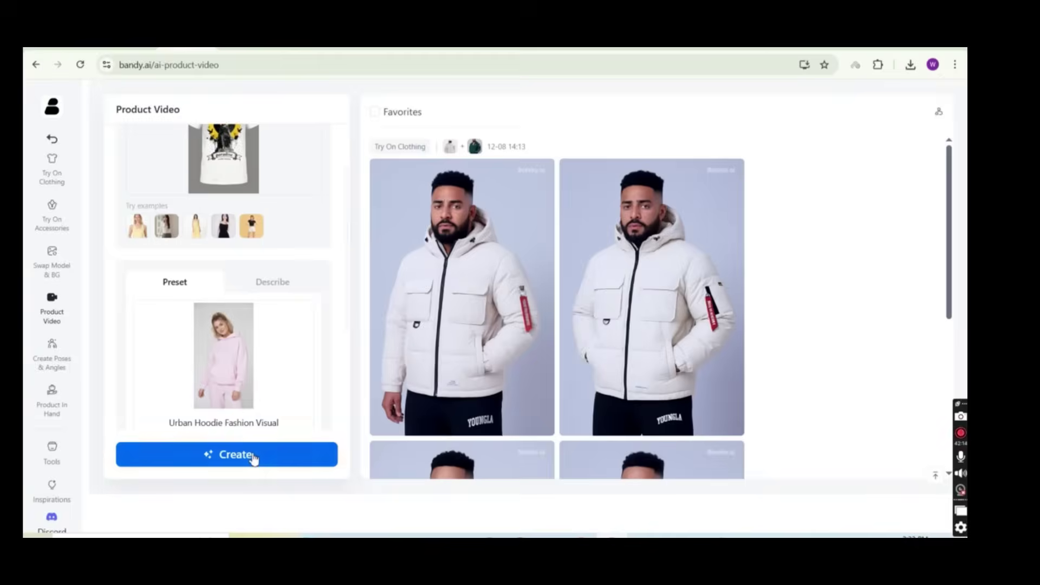
# Retry the failed hoodie video and watch the finished 5-second 'paradise' clip full screen
pyautogui.scroll(1, 179, 310)
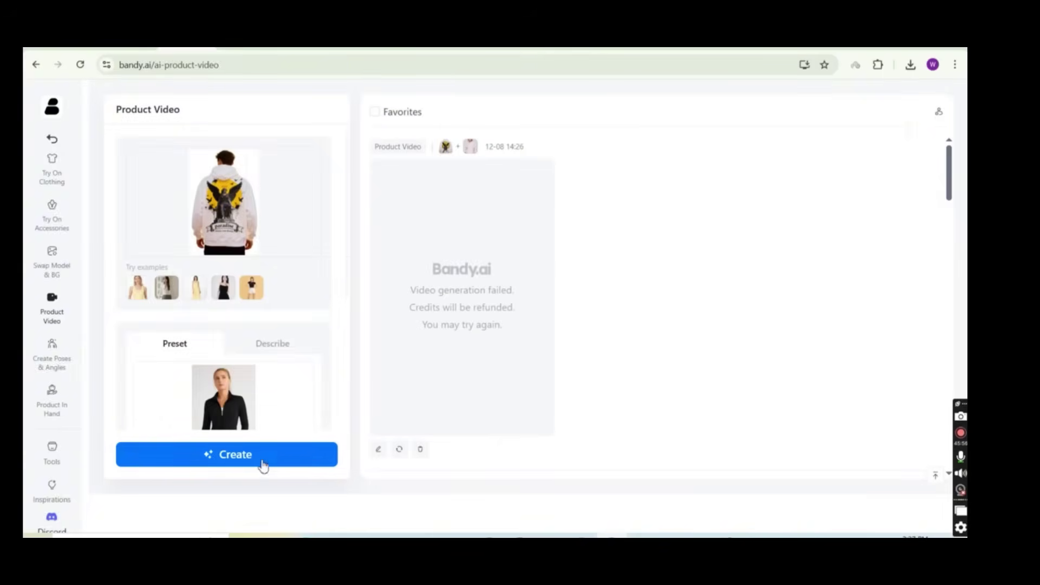
pyautogui.click(263, 466)
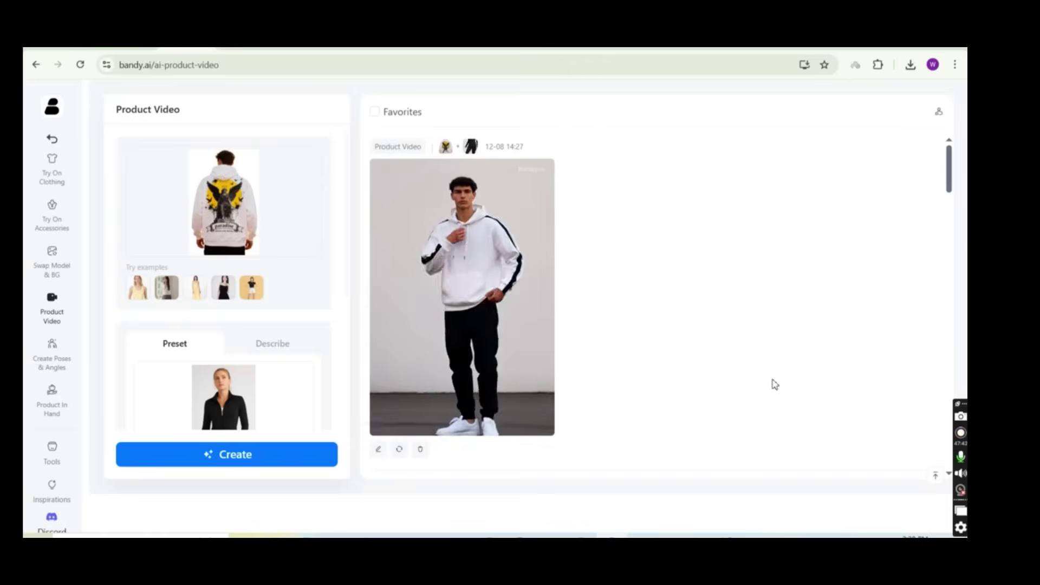
pyautogui.moveTo(492, 340)
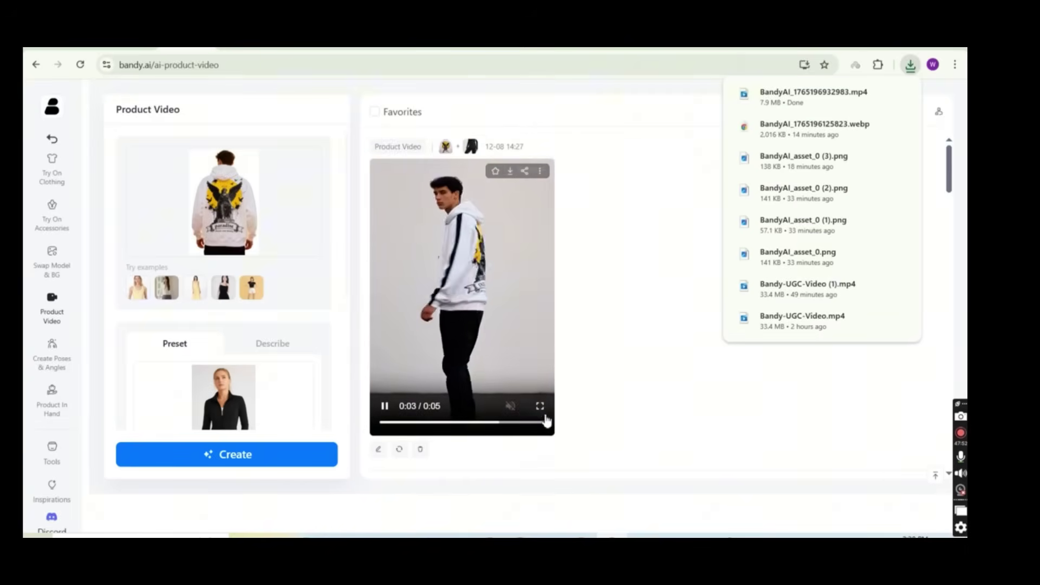
pyautogui.click(540, 406)
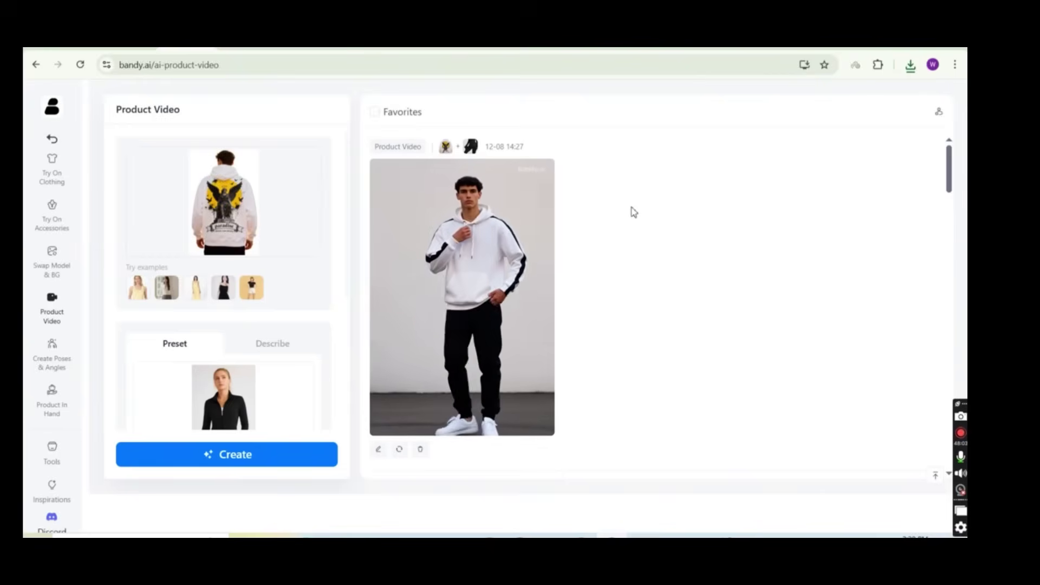
# Check recent downloads, then set the video length to 10 seconds and the count to 4 videos
pyautogui.click(911, 67)
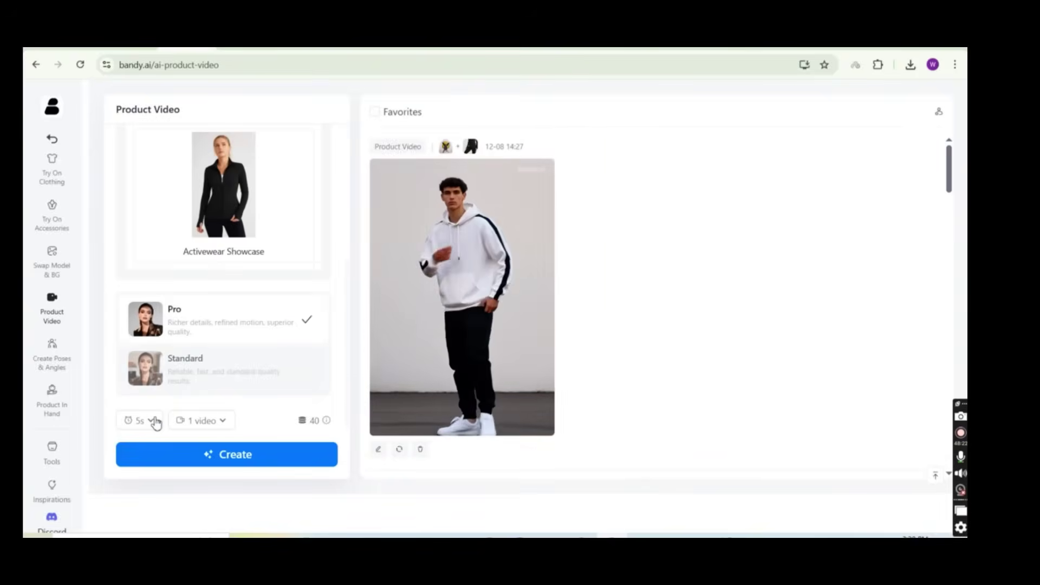
pyautogui.click(155, 421)
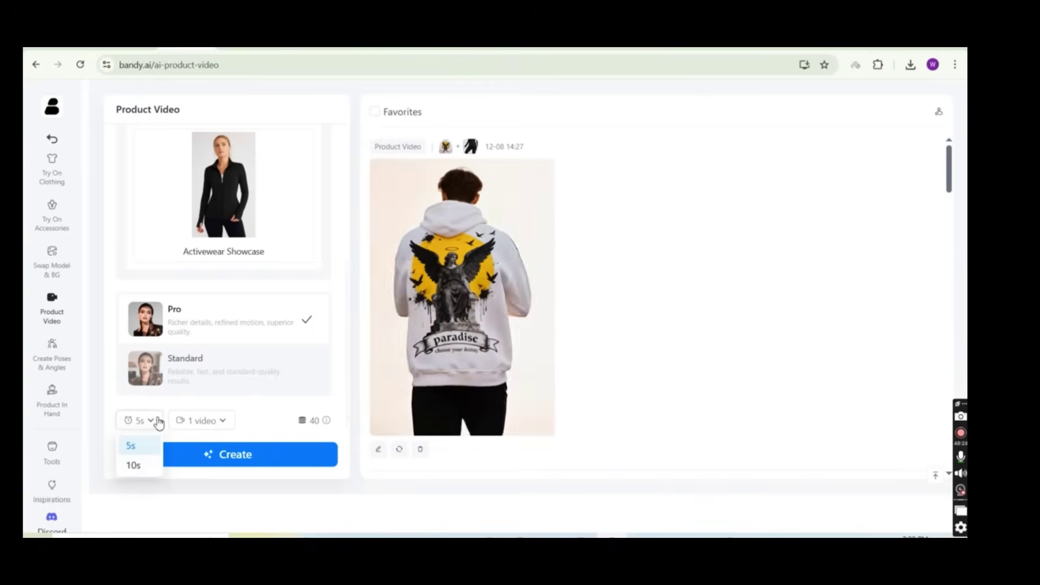
pyautogui.click(142, 467)
pyautogui.click(227, 425)
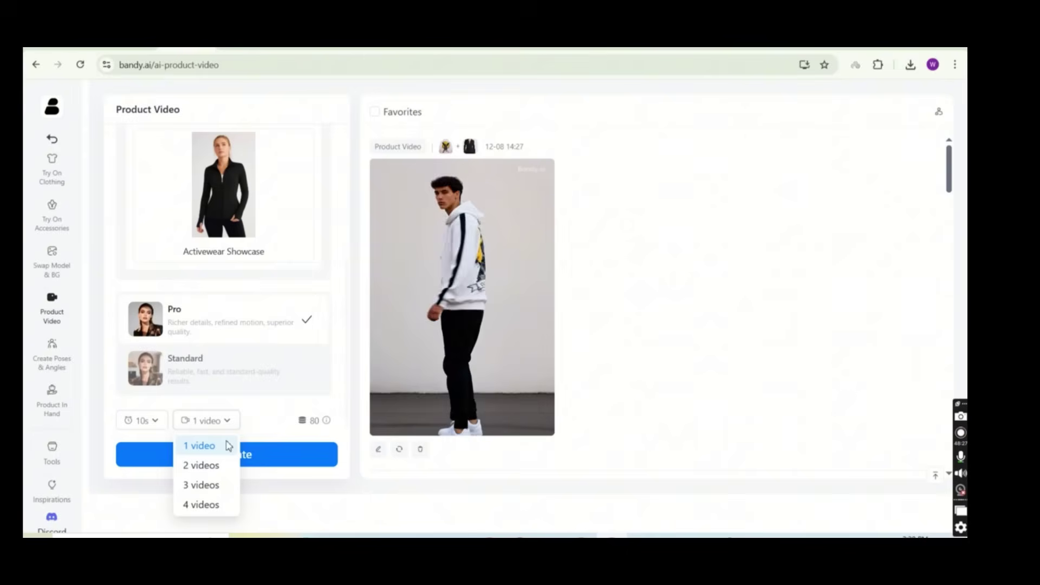
pyautogui.click(216, 505)
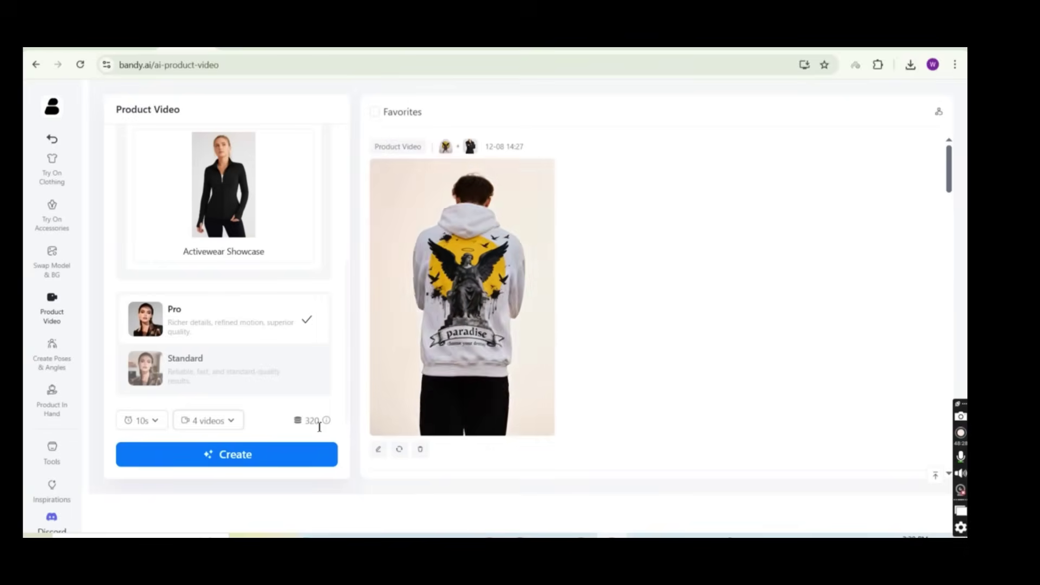
pyautogui.scroll(3, 294, 364)
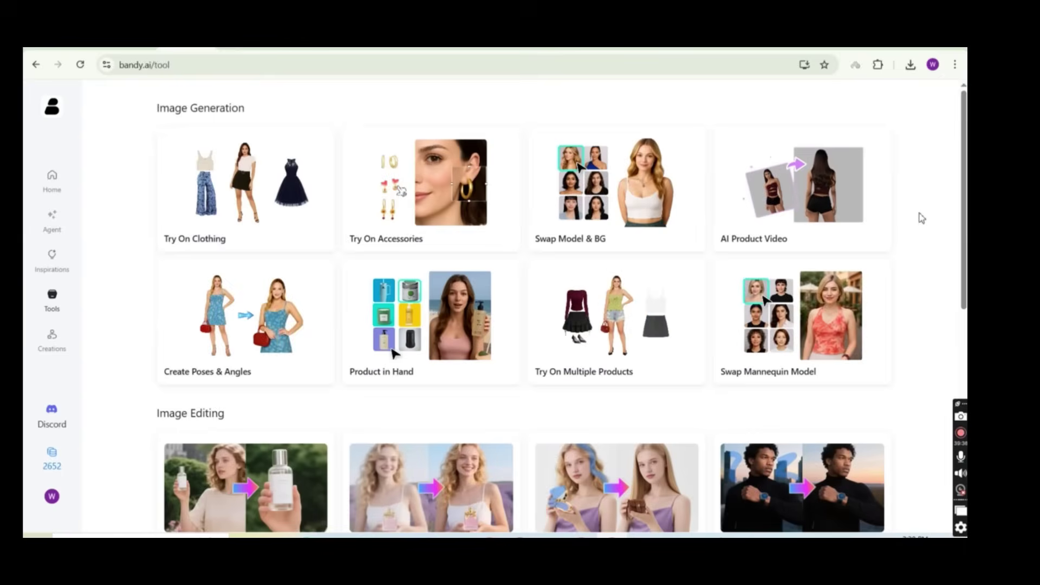
# Scroll down through the Image Generation and Image Editing tool cards, then back to the top
pyautogui.scroll(-1, 921, 217)
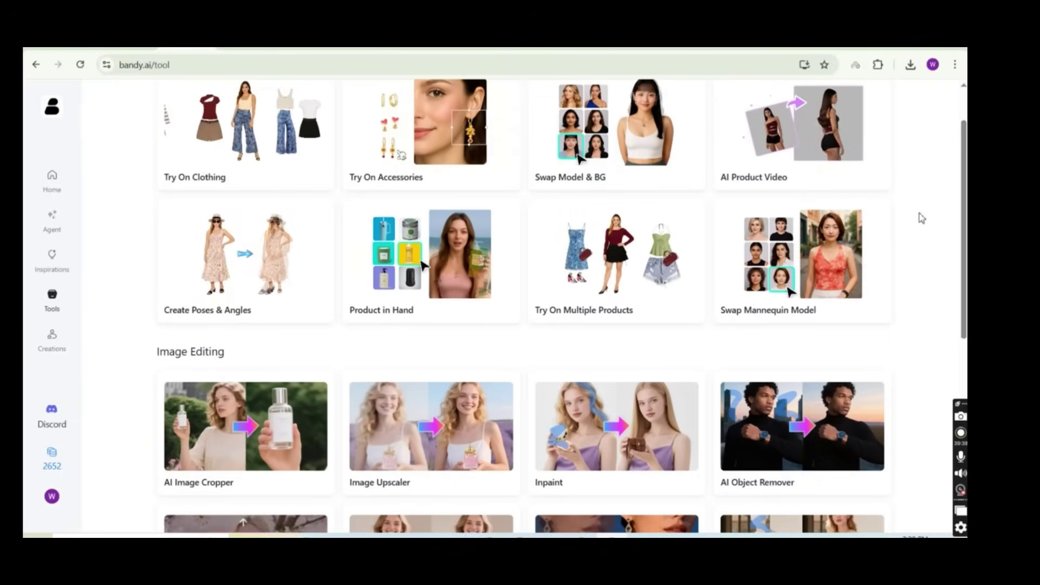
pyautogui.scroll(-2, 921, 217)
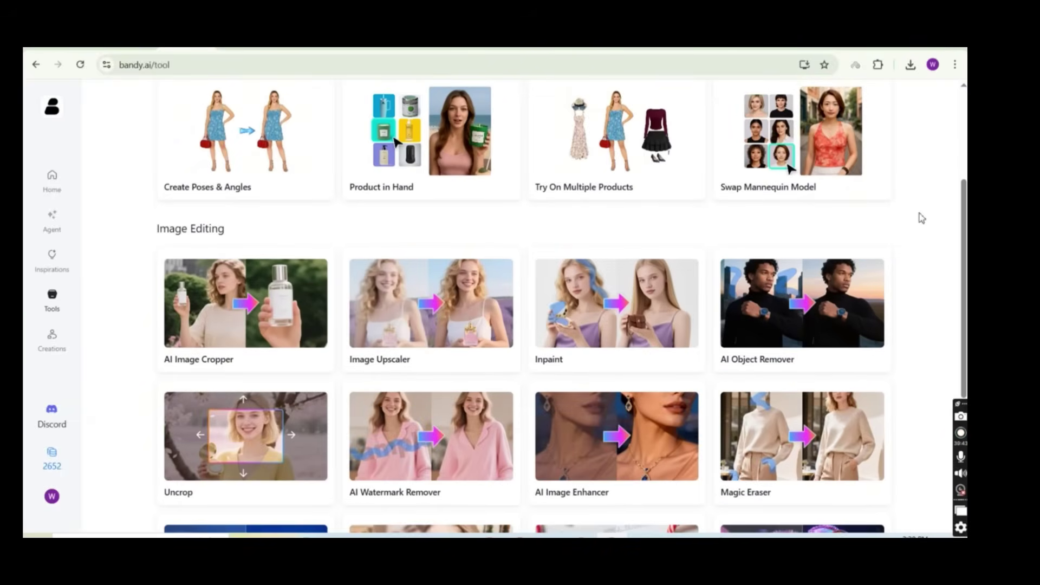
pyautogui.scroll(-1, 922, 218)
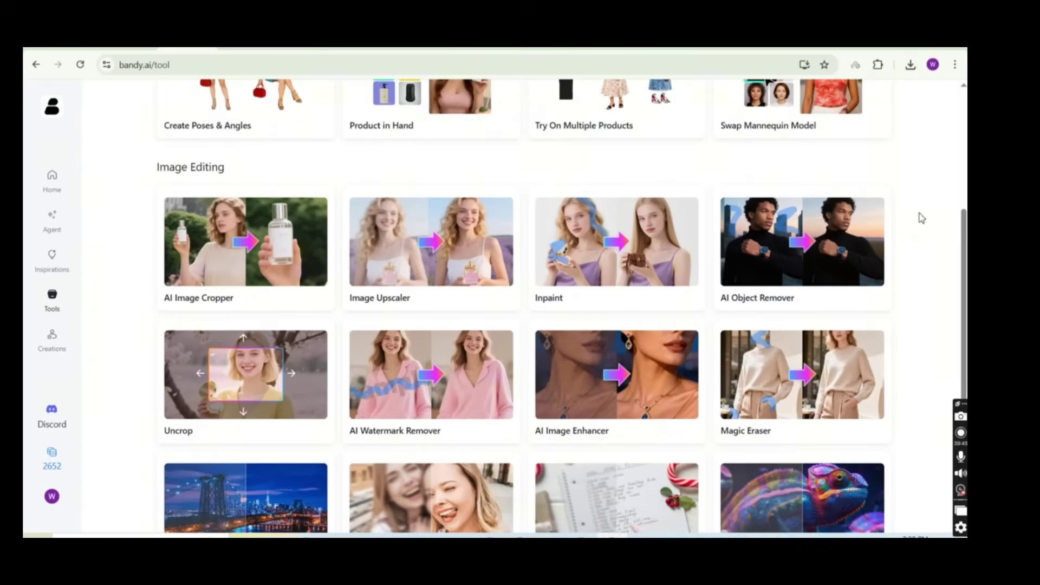
pyautogui.scroll(-1, 921, 217)
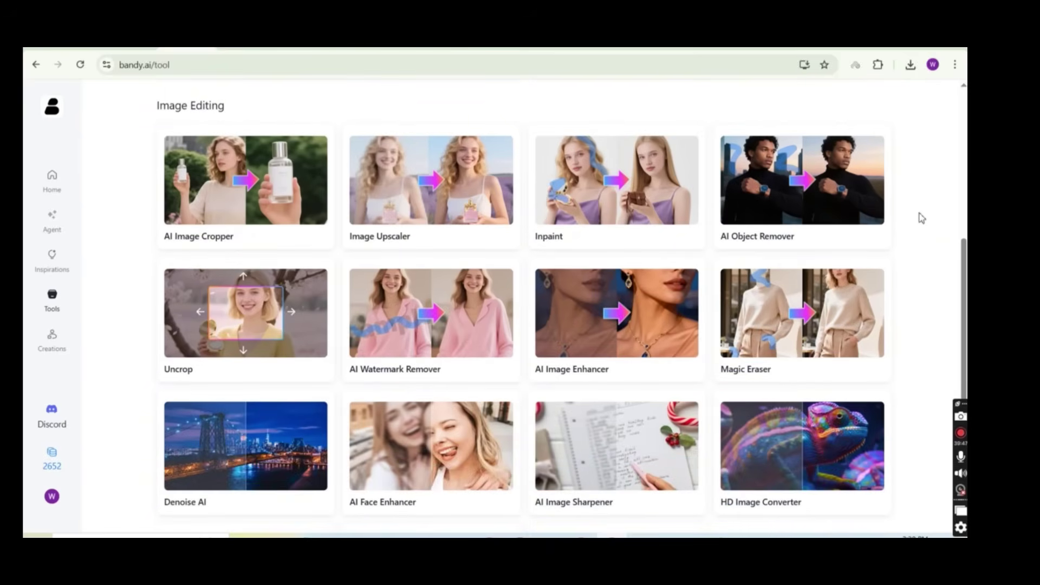
pyautogui.scroll(-1, 921, 218)
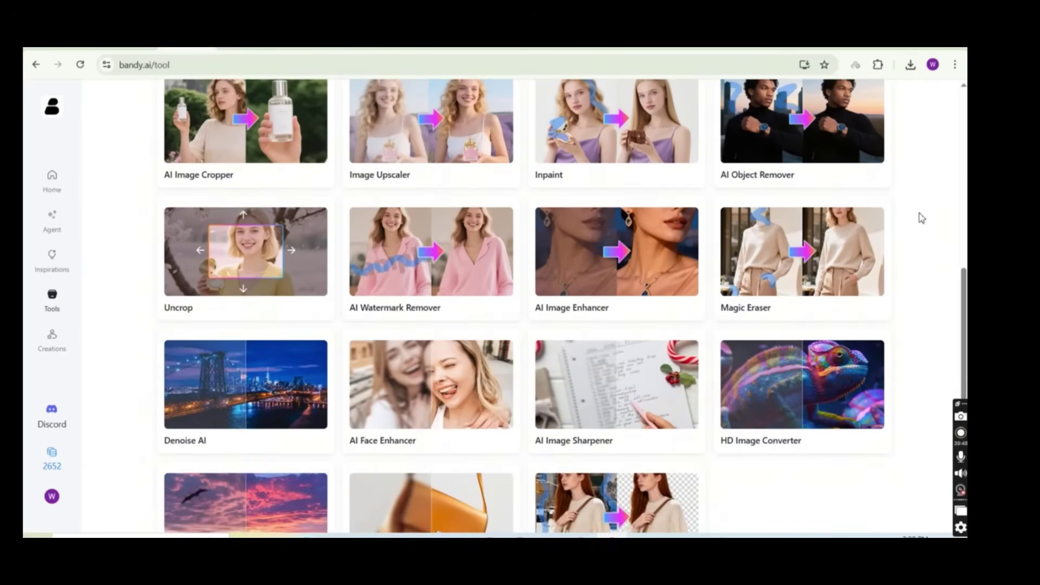
pyautogui.scroll(-1, 922, 218)
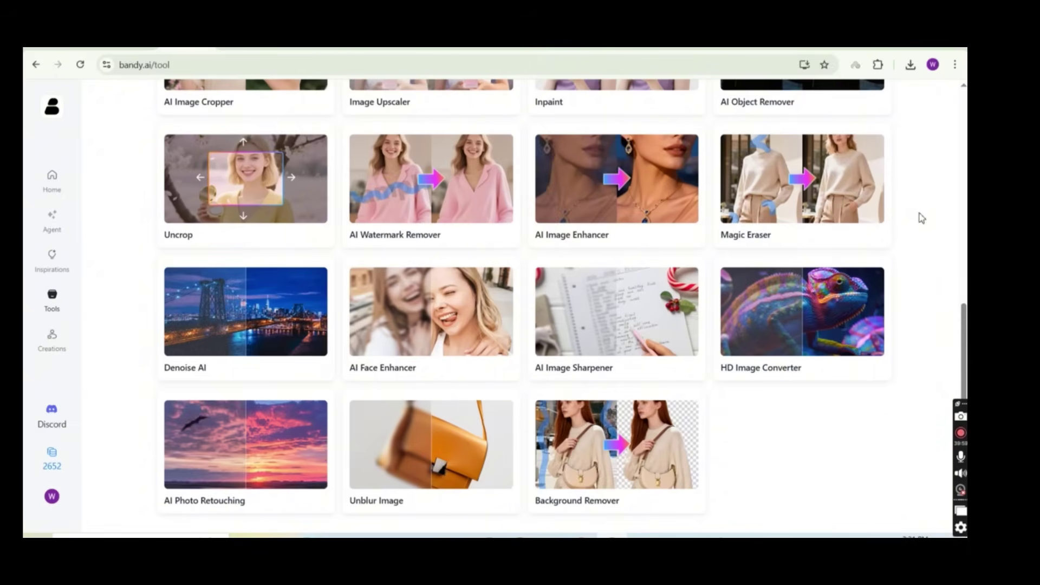
pyautogui.scroll(3, 921, 218)
pyautogui.scroll(1, 921, 218)
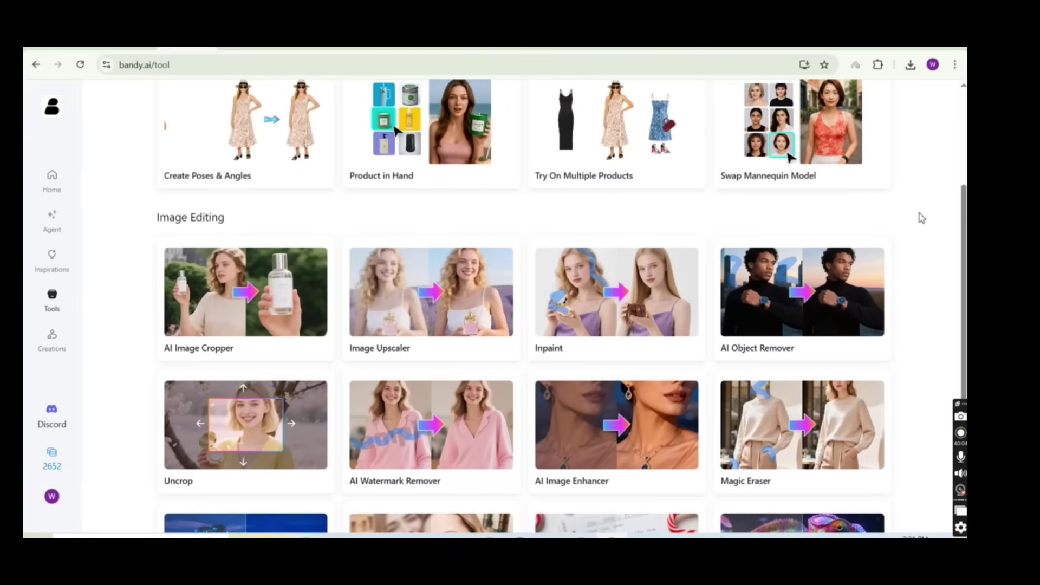
pyautogui.scroll(2, 922, 218)
pyautogui.scroll(1, 921, 218)
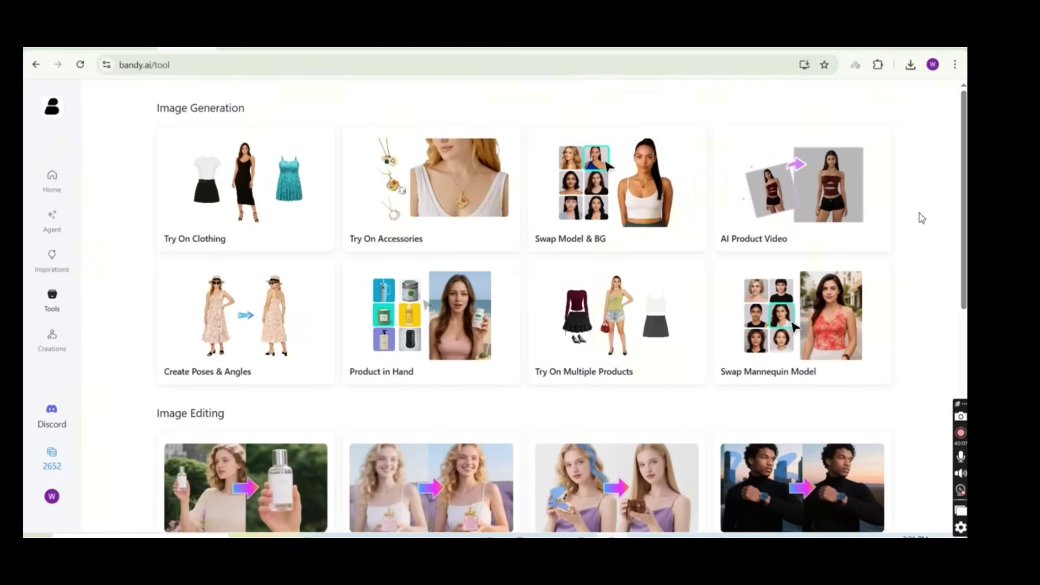